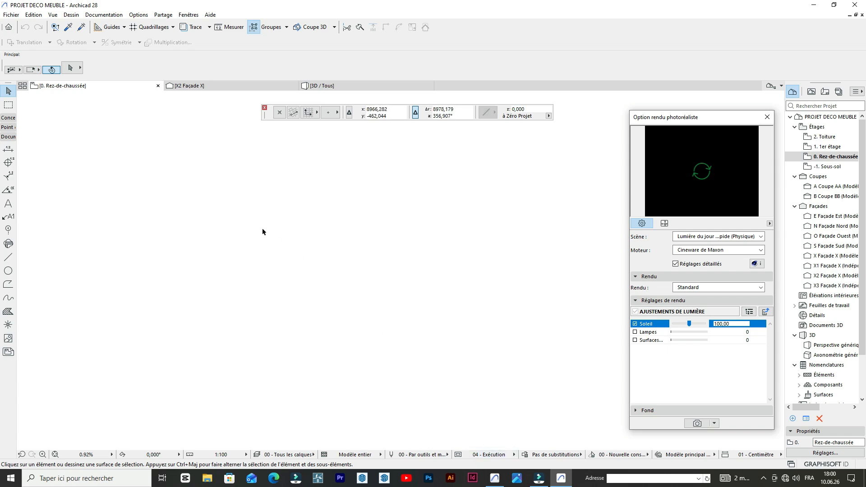
- Start a continuous line polyline in open space on the ground-floor plan with an 11-unit horizontal top edge running to the right
{"action": "double_click", "coordinate": [9, 260]}
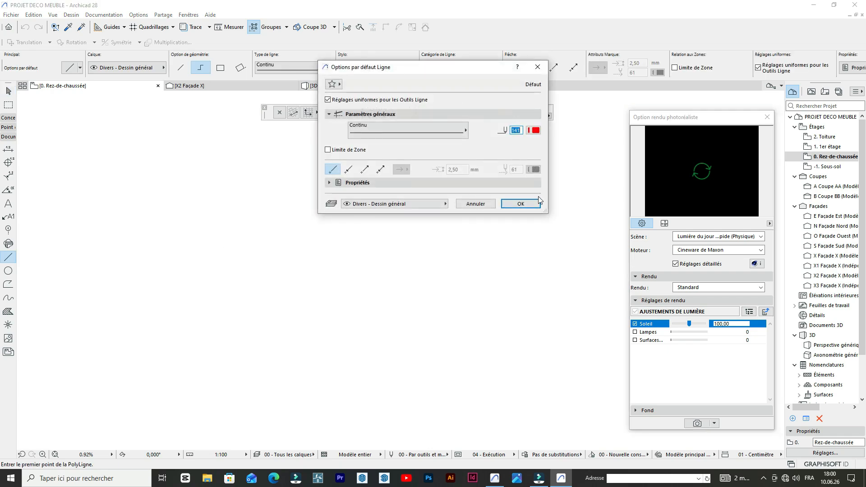
{"action": "left_click", "coordinate": [519, 204]}
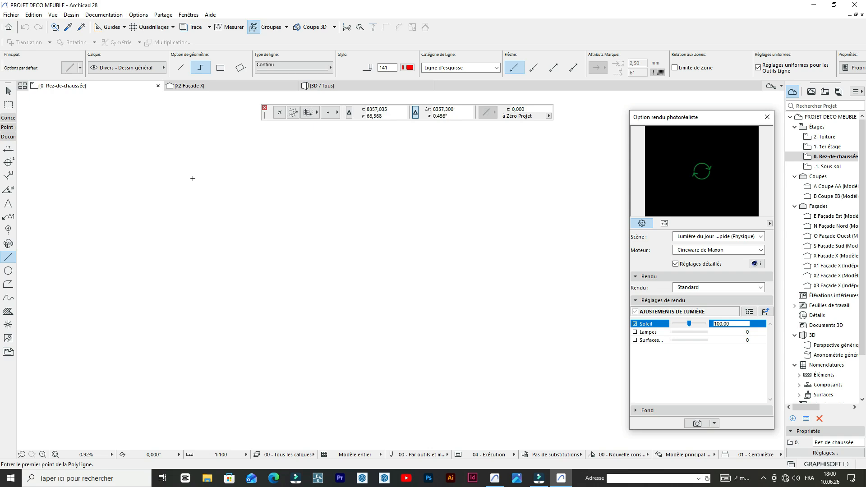
{"action": "left_click", "coordinate": [221, 185]}
{"action": "left_click", "coordinate": [198, 173]}
{"action": "left_click", "coordinate": [193, 182]}
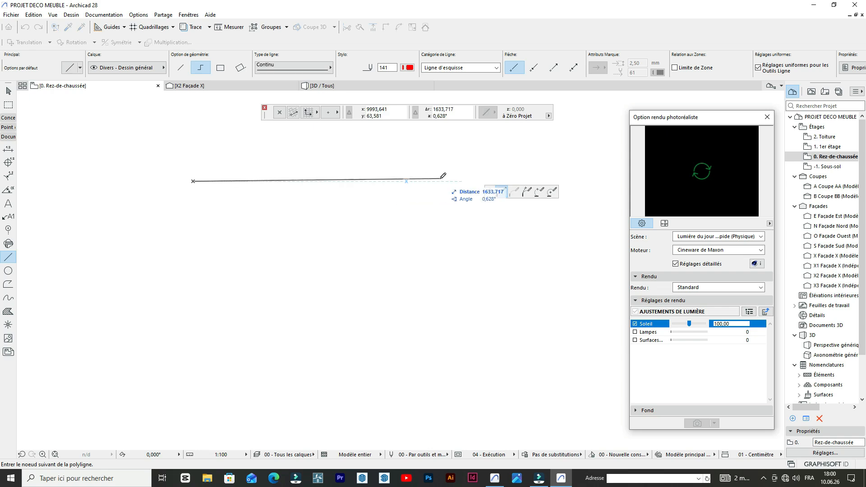
{"action": "key", "text": "Tab"}
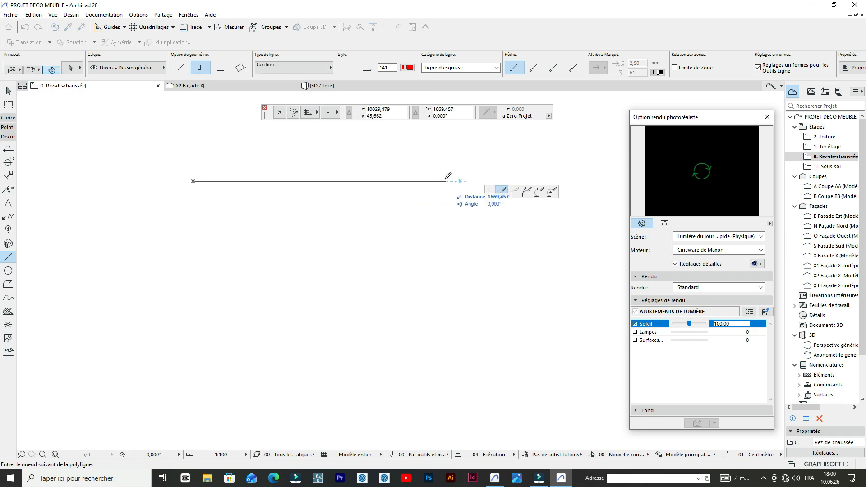
{"action": "type", "text": "11"}
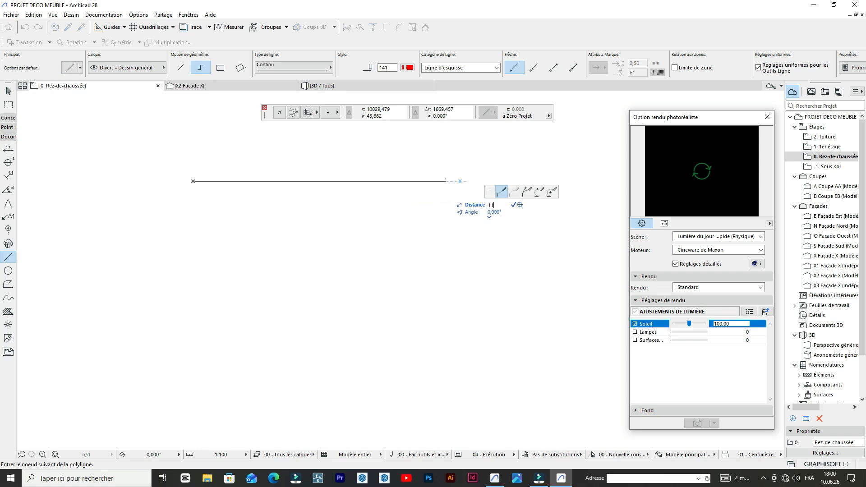
{"action": "key", "text": "Return"}
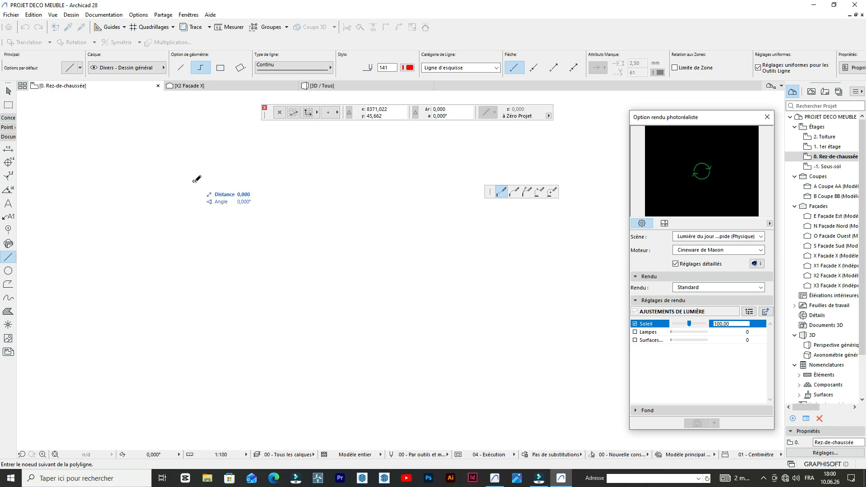
- Add a 22-unit vertical segment straight down from the right end of the top edge
{"action": "scroll", "coordinate": [166, 189], "scroll_direction": "up", "scroll_amount": 4}
{"action": "left_click", "coordinate": [270, 161]}
{"action": "scroll", "coordinate": [316, 268], "scroll_direction": "up", "scroll_amount": 4}
{"action": "key", "text": "Tab"}
{"action": "type", "text": "22"}
{"action": "key", "text": "Return"}
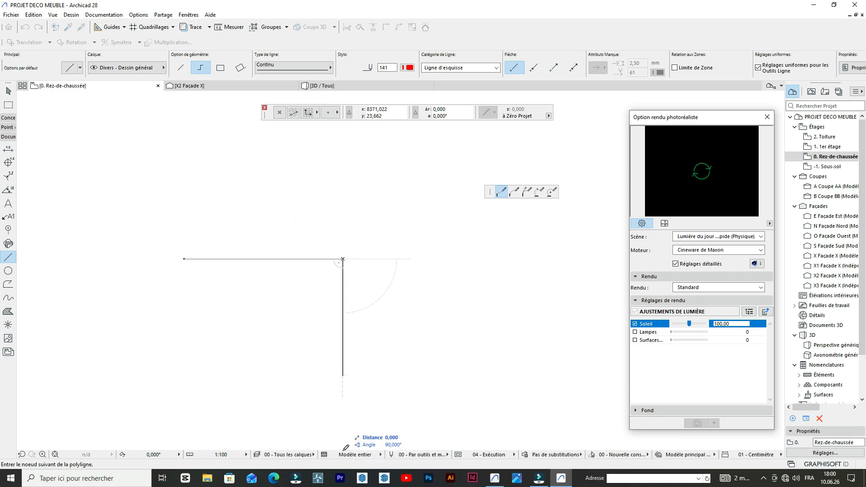
- Draw the bottom edge back under the top edge's left end and the left edge up to it, closing the rectangle
{"action": "scroll", "coordinate": [434, 315], "scroll_direction": "down", "scroll_amount": 3}
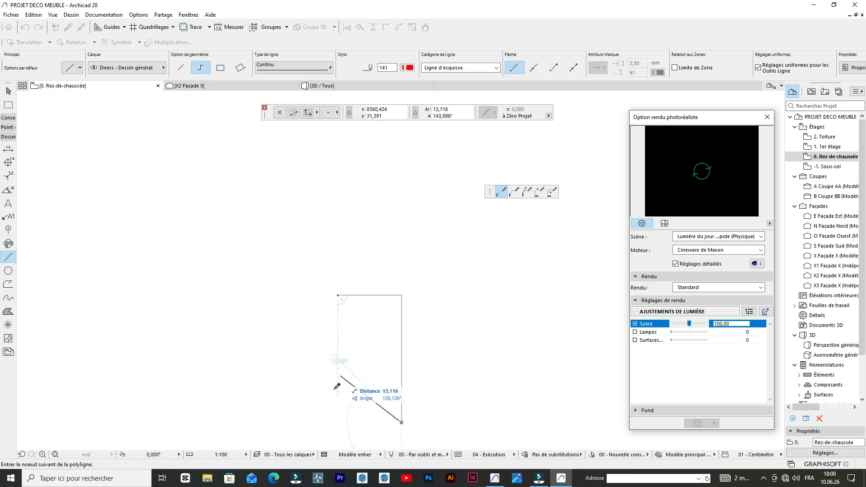
{"action": "double_click", "coordinate": [337, 422]}
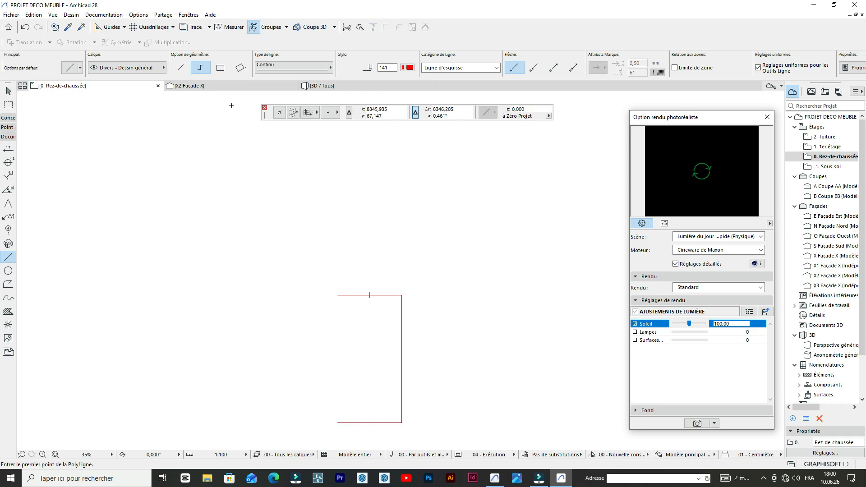
{"action": "left_click", "coordinate": [337, 421]}
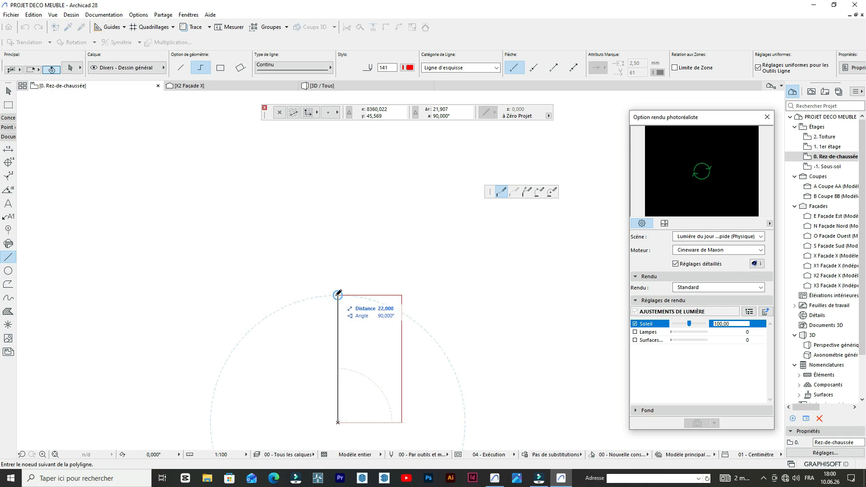
{"action": "double_click", "coordinate": [337, 295]}
{"action": "scroll", "coordinate": [399, 291], "scroll_direction": "up", "scroll_amount": 4}
{"action": "scroll", "coordinate": [337, 306], "scroll_direction": "down", "scroll_amount": 3}
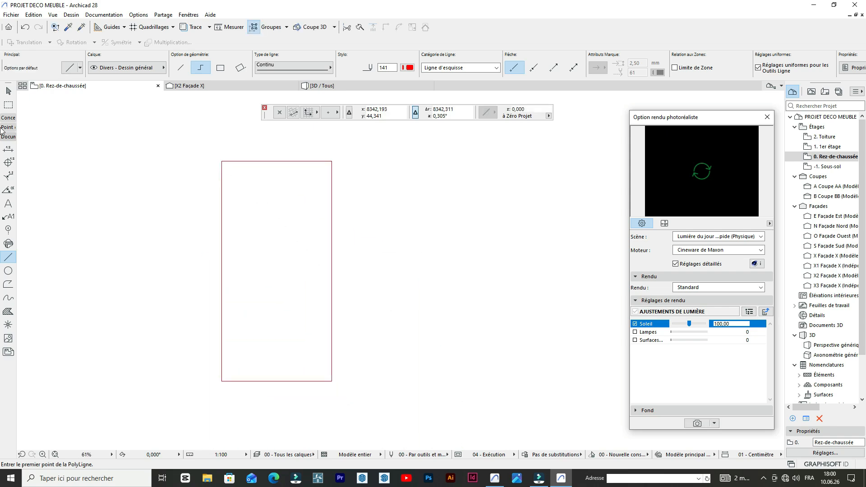
- Dimension the rectangle's width between its two upper corners, placing the dimension line above the top edge
{"action": "left_click", "coordinate": [8, 149]}
{"action": "scroll", "coordinate": [224, 143], "scroll_direction": "up", "scroll_amount": 7}
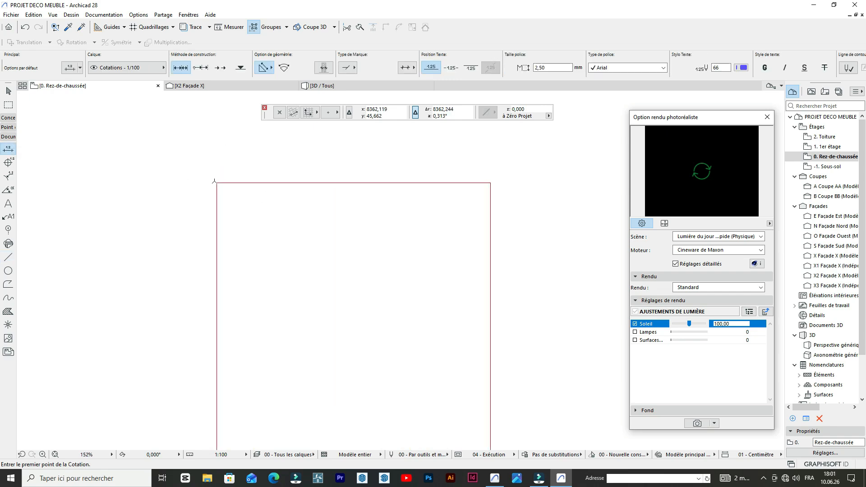
{"action": "left_click", "coordinate": [217, 182]}
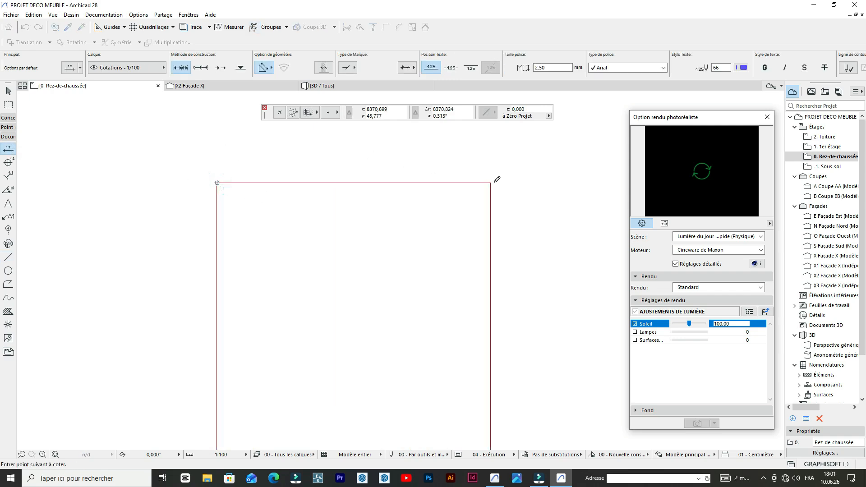
{"action": "key", "text": "Escape"}
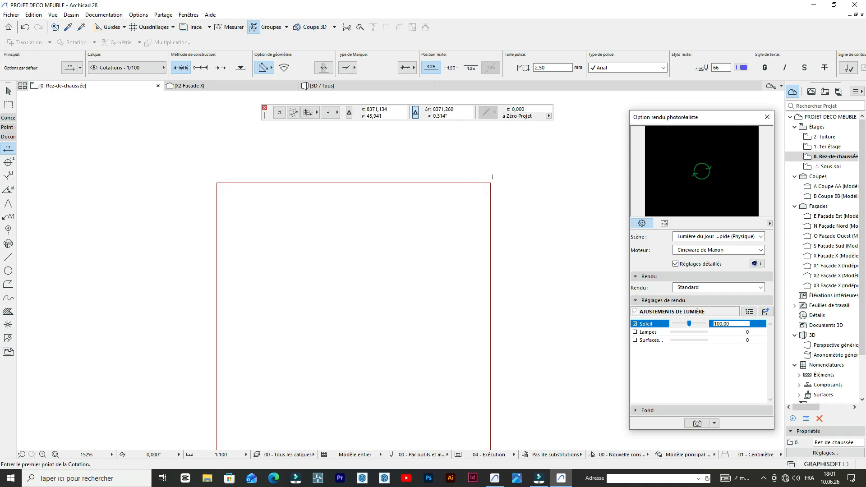
{"action": "left_click", "coordinate": [491, 183]}
{"action": "left_click", "coordinate": [217, 182]}
{"action": "left_click", "coordinate": [349, 149]}
{"action": "scroll", "coordinate": [350, 151], "scroll_direction": "down", "scroll_amount": 3}
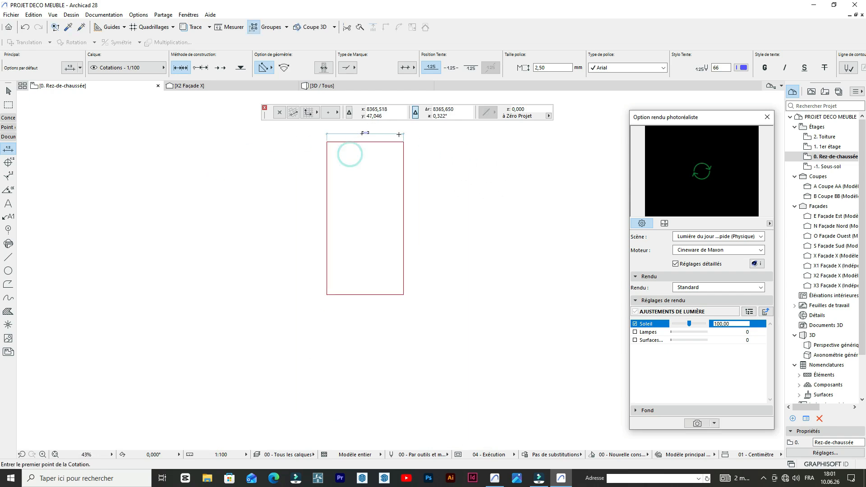
- Dimension the rectangle's height between its two right-hand corners, placing the dimension line outside the right edge
{"action": "left_click", "coordinate": [409, 150]}
{"action": "scroll", "coordinate": [409, 203], "scroll_direction": "down", "scroll_amount": 3}
{"action": "scroll", "coordinate": [408, 319], "scroll_direction": "up", "scroll_amount": 1}
{"action": "left_click", "coordinate": [410, 361]}
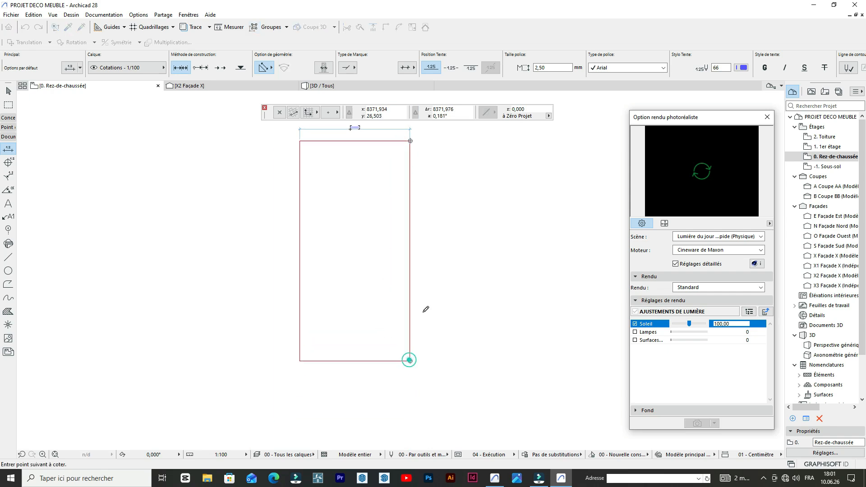
{"action": "left_click", "coordinate": [435, 246]}
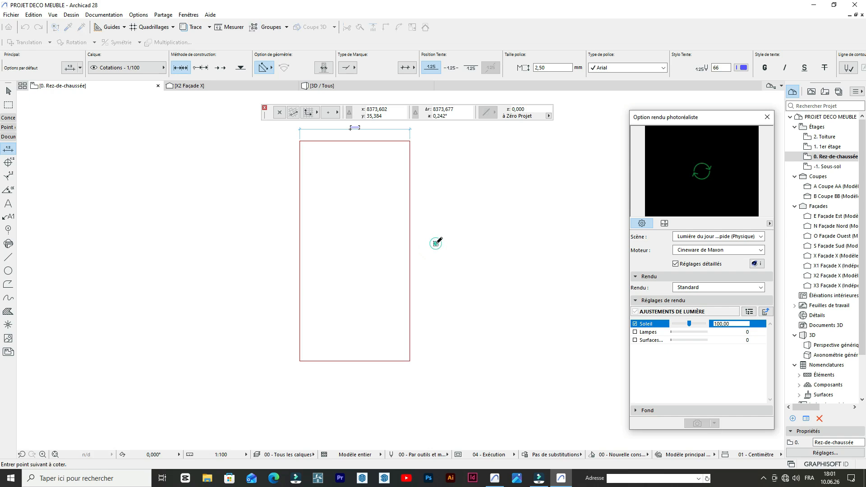
{"action": "left_click", "coordinate": [436, 243]}
{"action": "left_click", "coordinate": [409, 141]}
{"action": "left_click", "coordinate": [410, 361]}
{"action": "left_click", "coordinate": [435, 236]}
{"action": "left_click", "coordinate": [434, 237]}
- Examine the rectangle's outline together with its width and height dimensions
{"action": "scroll", "coordinate": [429, 239], "scroll_direction": "up", "scroll_amount": 5}
{"action": "scroll", "coordinate": [429, 240], "scroll_direction": "down", "scroll_amount": 4}
{"action": "scroll", "coordinate": [369, 201], "scroll_direction": "up", "scroll_amount": 2}
{"action": "scroll", "coordinate": [308, 185], "scroll_direction": "down", "scroll_amount": 4}
{"action": "scroll", "coordinate": [293, 184], "scroll_direction": "up", "scroll_amount": 3}
{"action": "scroll", "coordinate": [285, 185], "scroll_direction": "down", "scroll_amount": 4}
{"action": "scroll", "coordinate": [333, 207], "scroll_direction": "up", "scroll_amount": 2}
{"action": "scroll", "coordinate": [291, 138], "scroll_direction": "up", "scroll_amount": 1}
{"action": "scroll", "coordinate": [271, 172], "scroll_direction": "down", "scroll_amount": 3}
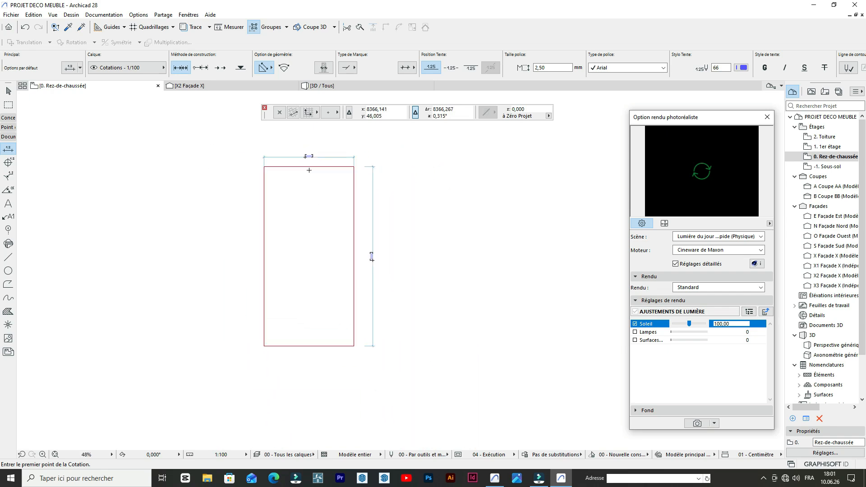
{"action": "scroll", "coordinate": [323, 243], "scroll_direction": "up", "scroll_amount": 4}
{"action": "scroll", "coordinate": [371, 294], "scroll_direction": "down", "scroll_amount": 3}
{"action": "scroll", "coordinate": [359, 240], "scroll_direction": "up", "scroll_amount": 1}
{"action": "scroll", "coordinate": [421, 235], "scroll_direction": "up", "scroll_amount": 2}
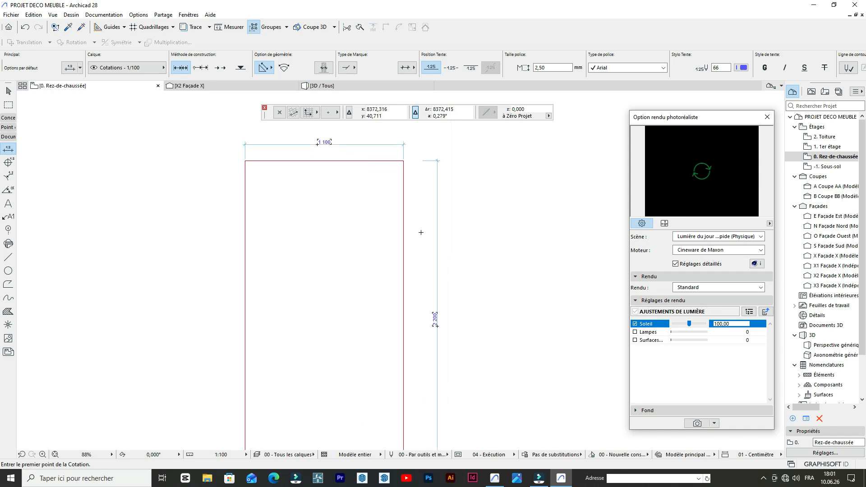
{"action": "scroll", "coordinate": [406, 252], "scroll_direction": "down", "scroll_amount": 3}
{"action": "scroll", "coordinate": [316, 203], "scroll_direction": "up", "scroll_amount": 2}
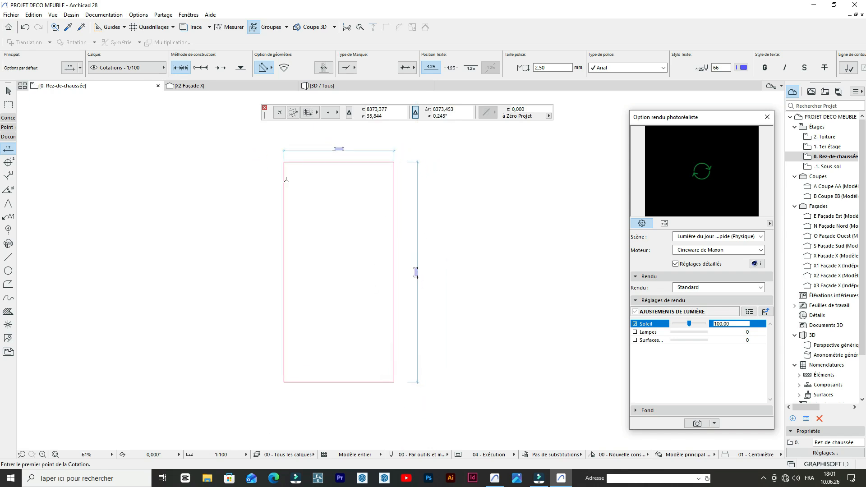
{"action": "scroll", "coordinate": [320, 276], "scroll_direction": "down", "scroll_amount": 3}
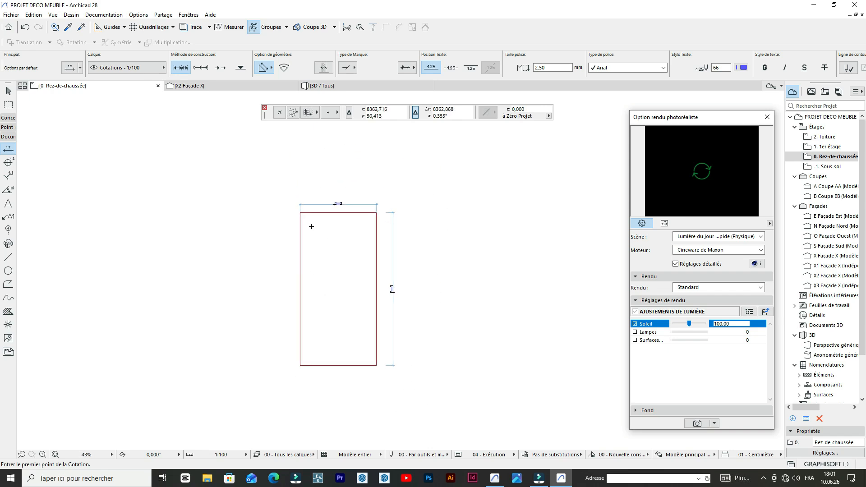
{"action": "scroll", "coordinate": [351, 227], "scroll_direction": "up", "scroll_amount": 3}
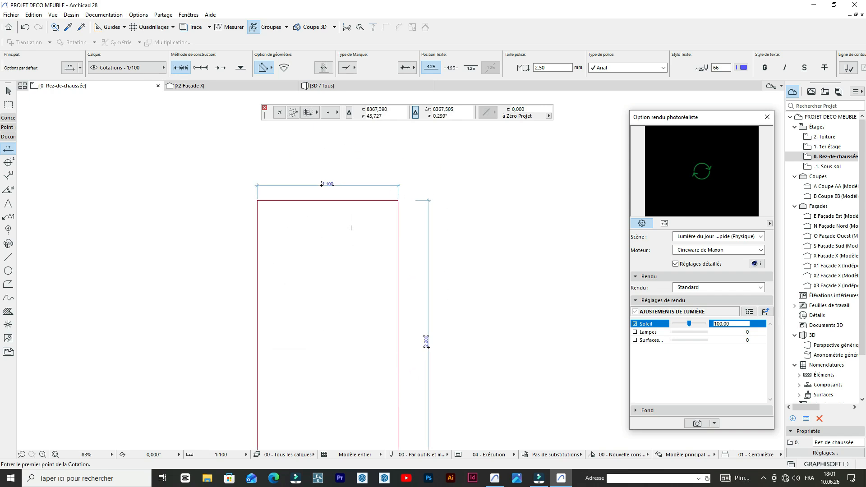
{"action": "scroll", "coordinate": [363, 192], "scroll_direction": "down", "scroll_amount": 2}
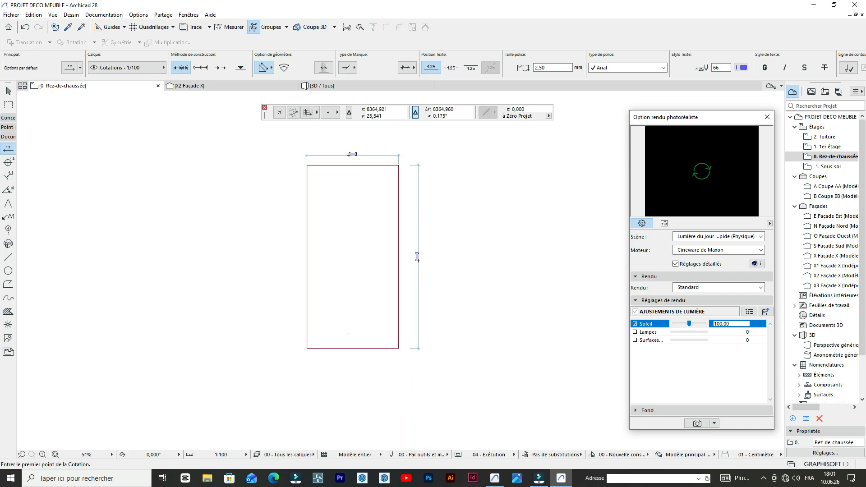
{"action": "scroll", "coordinate": [337, 173], "scroll_direction": "up", "scroll_amount": 3}
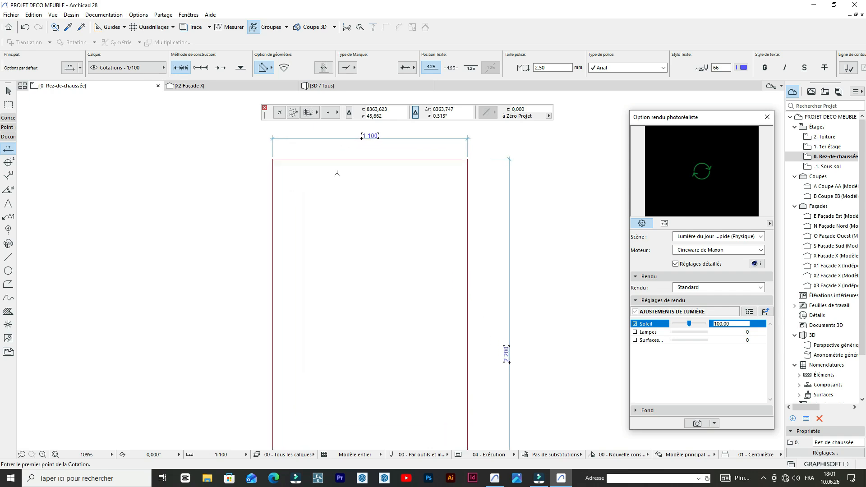
{"action": "scroll", "coordinate": [402, 156], "scroll_direction": "down", "scroll_amount": 3}
{"action": "scroll", "coordinate": [371, 156], "scroll_direction": "up", "scroll_amount": 5}
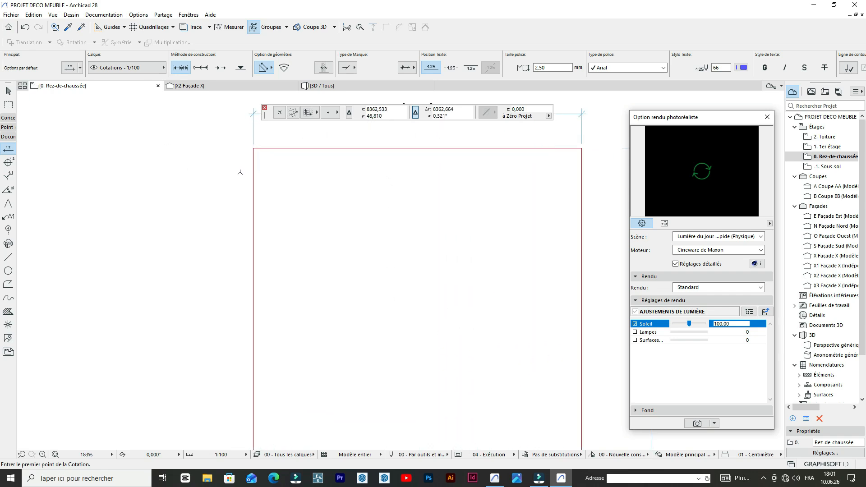
{"action": "scroll", "coordinate": [396, 156], "scroll_direction": "down", "scroll_amount": 6}
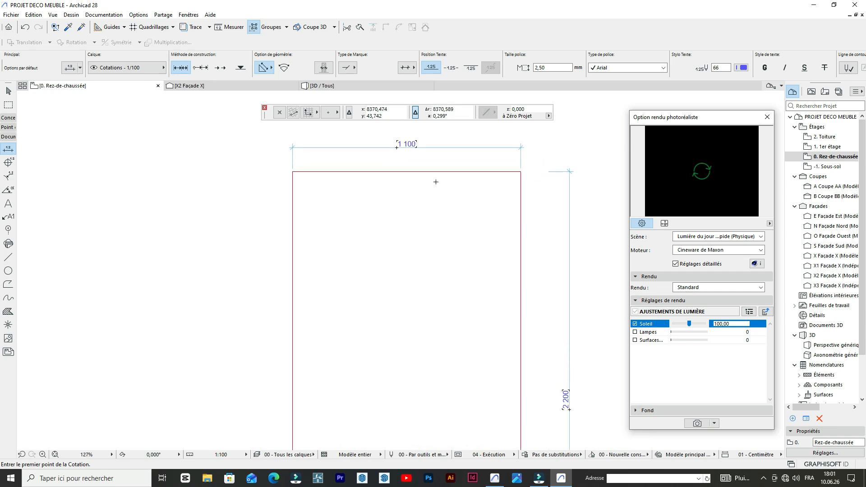
{"action": "scroll", "coordinate": [422, 166], "scroll_direction": "up", "scroll_amount": 2}
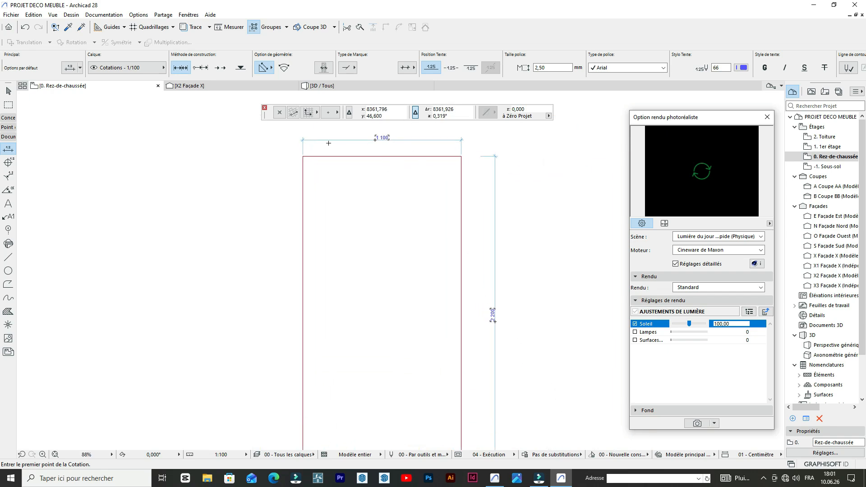
{"action": "scroll", "coordinate": [407, 152], "scroll_direction": "up", "scroll_amount": 5}
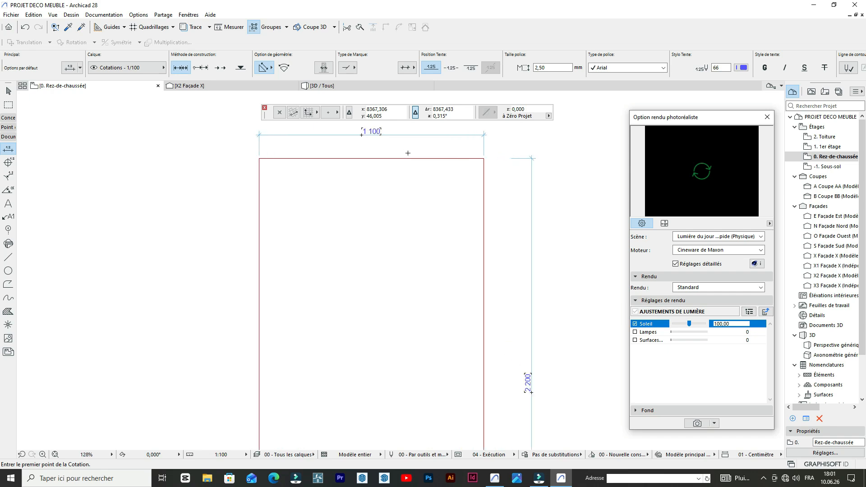
{"action": "scroll", "coordinate": [441, 177], "scroll_direction": "down", "scroll_amount": 3}
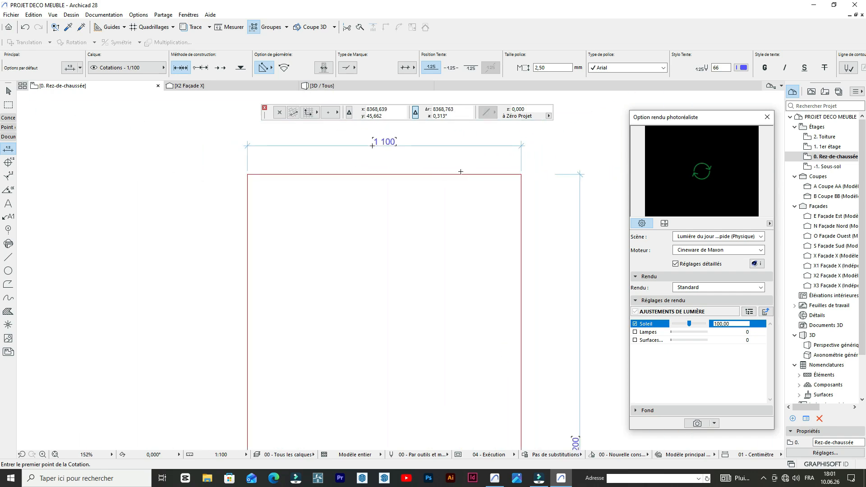
- Copy the rectangle's top edge 1 unit straight down inside the outline
{"action": "key", "text": "shift"}
{"action": "left_click", "coordinate": [450, 175], "text": "shift"}
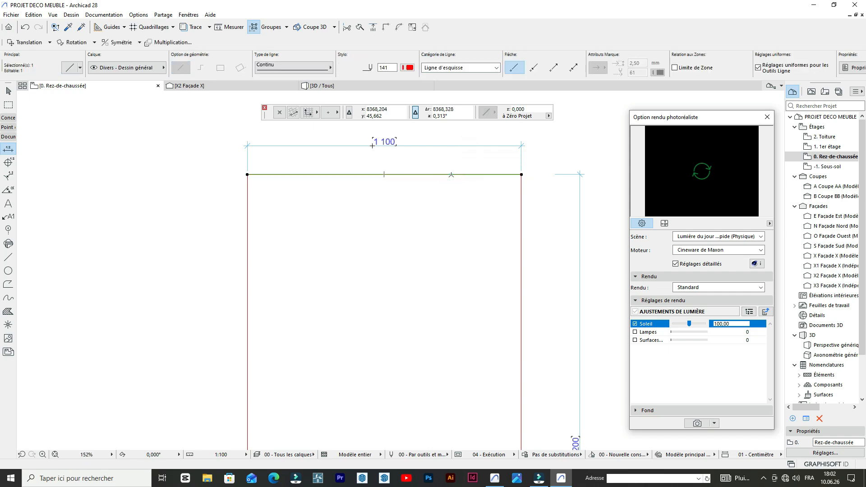
{"action": "key", "text": "ctrl+shift+d"}
{"action": "left_click", "coordinate": [450, 175]}
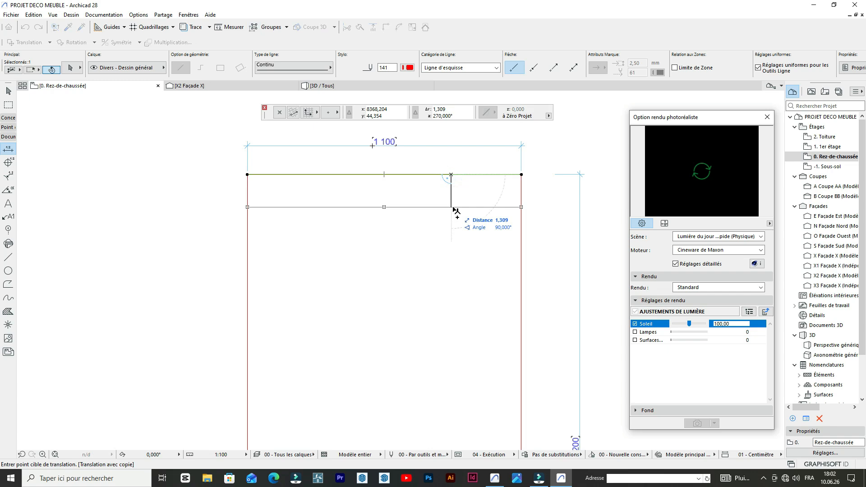
{"action": "key", "text": "Tab"}
{"action": "type", "text": "1"}
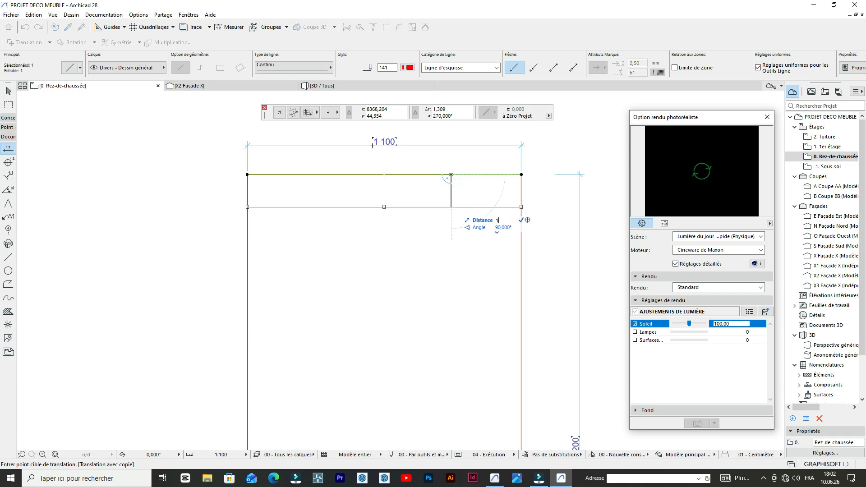
{"action": "key", "text": "Return"}
{"action": "scroll", "coordinate": [501, 225], "scroll_direction": "up", "scroll_amount": 2}
{"action": "scroll", "coordinate": [501, 225], "scroll_direction": "up", "scroll_amount": 1}
{"action": "key", "text": "Escape"}
- Copy the rectangle's right edge 1 unit horizontally inward
{"action": "left_click", "coordinate": [537, 203], "text": "shift"}
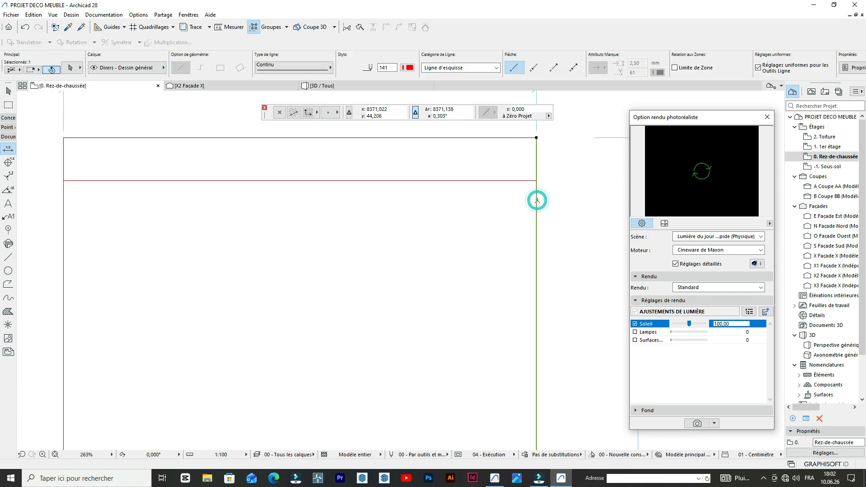
{"action": "key", "text": "ctrl+shift+d"}
{"action": "left_click", "coordinate": [536, 200]}
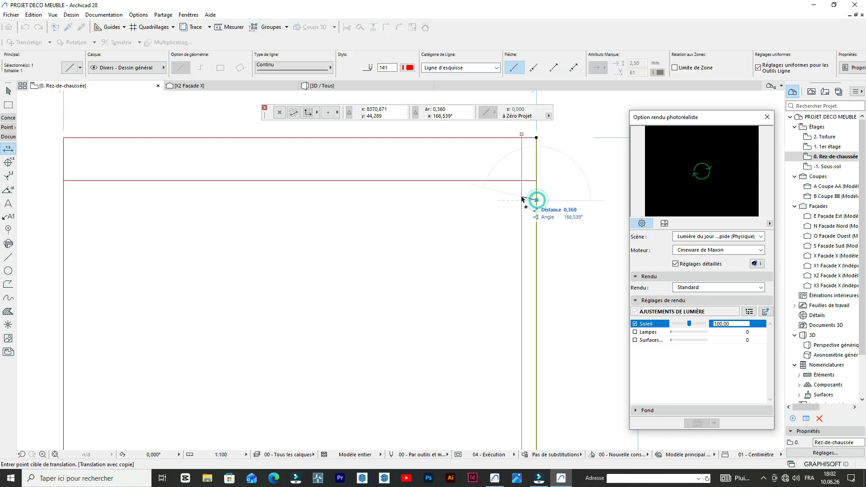
{"action": "scroll", "coordinate": [499, 209], "scroll_direction": "down", "scroll_amount": 2}
{"action": "scroll", "coordinate": [499, 209], "scroll_direction": "down", "scroll_amount": 1}
{"action": "key", "text": "Tab"}
{"action": "type", "text": "1"}
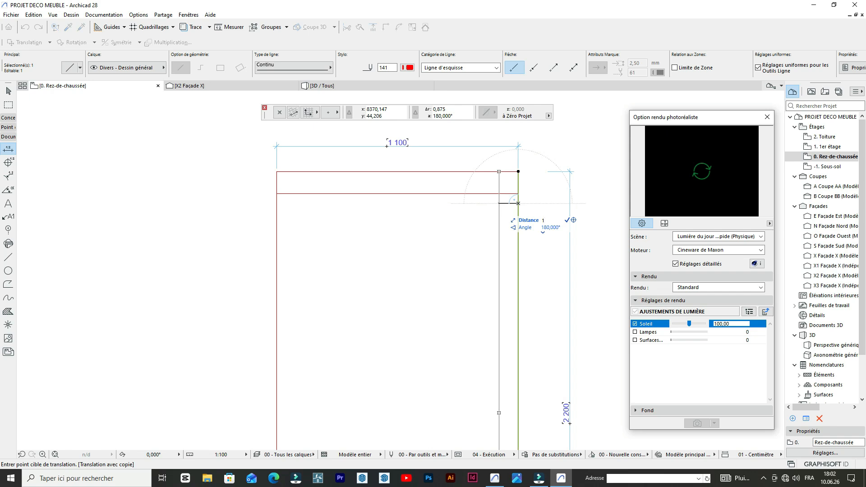
{"action": "key", "text": "Return"}
- Copy the rectangle's left edge 1 unit horizontally inward
{"action": "scroll", "coordinate": [430, 197], "scroll_direction": "up", "scroll_amount": 1}
{"action": "left_click", "coordinate": [312, 173]}
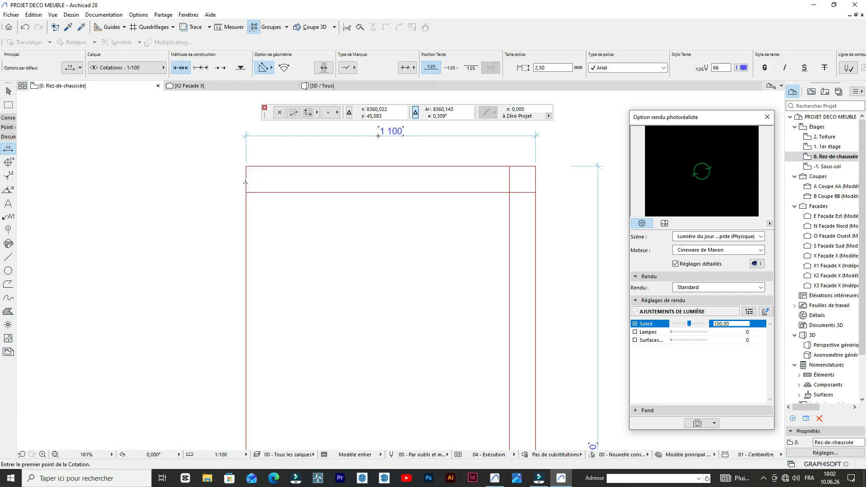
{"action": "left_click", "coordinate": [246, 180], "text": "shift"}
{"action": "key", "text": "ctrl+alt+d"}
{"action": "double_click", "coordinate": [246, 180]}
{"action": "key", "text": "ctrl+shift+d"}
{"action": "left_click", "coordinate": [247, 185]}
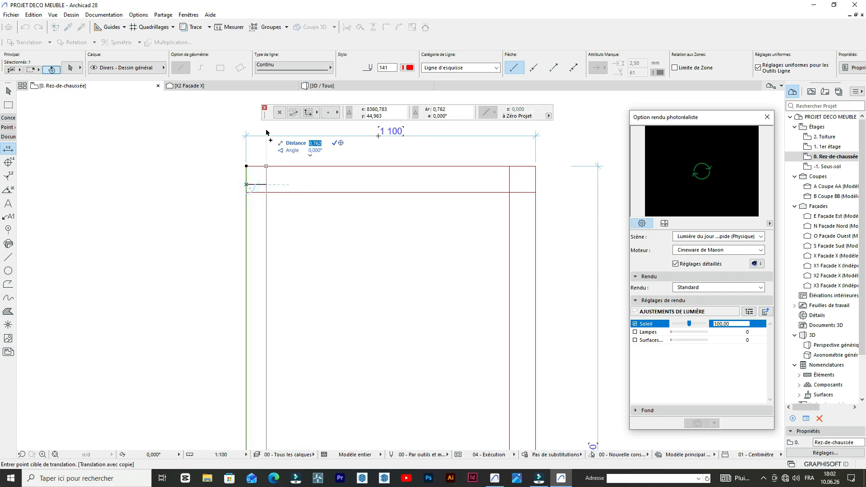
{"action": "type", "text": "1"}
{"action": "key", "text": "Return"}
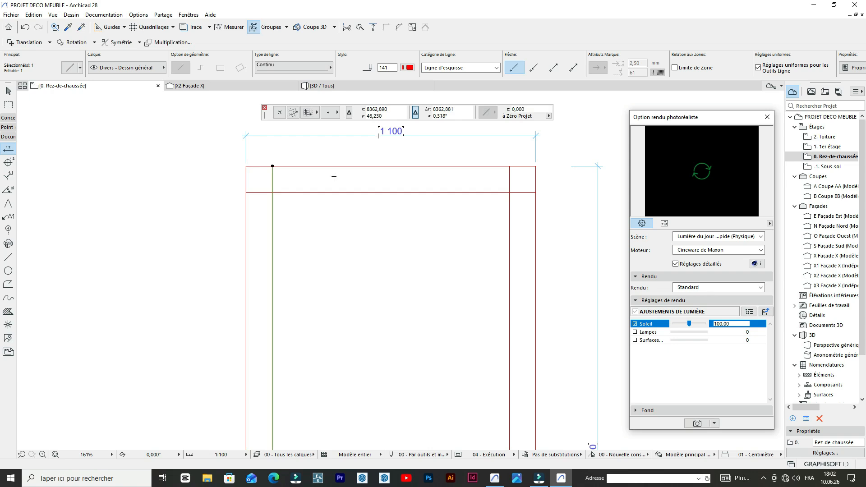
- Trim the overhanging ends of the three inner lines at the frame's two upper corners
{"action": "scroll", "coordinate": [338, 186], "scroll_direction": "down", "scroll_amount": 3}
{"action": "left_click", "coordinate": [352, 211]}
{"action": "scroll", "coordinate": [348, 205], "scroll_direction": "down", "scroll_amount": 2}
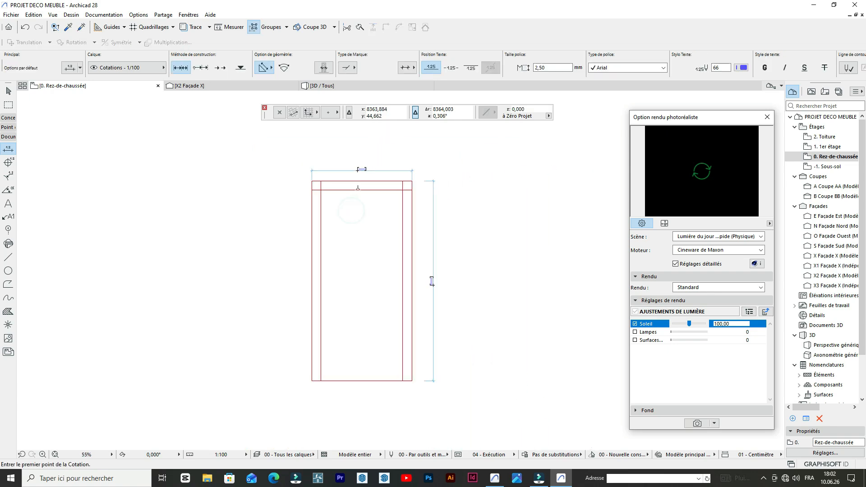
{"action": "scroll", "coordinate": [320, 178], "scroll_direction": "up", "scroll_amount": 9}
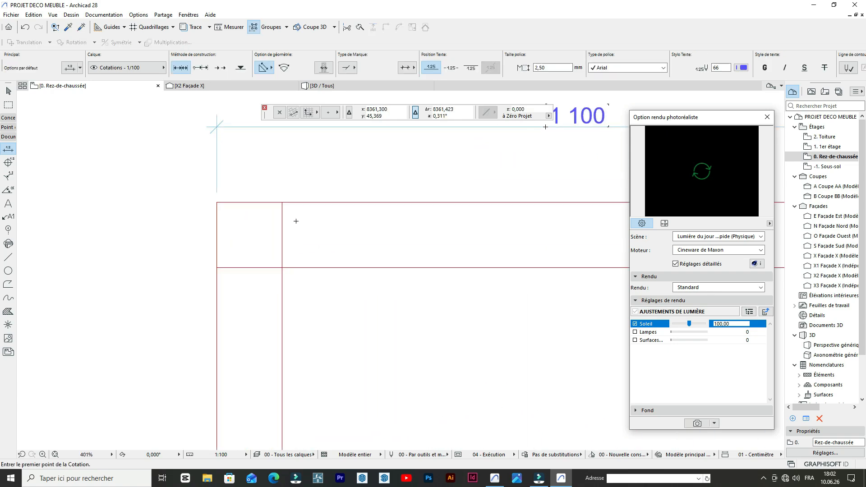
{"action": "left_click", "coordinate": [282, 234], "text": "ctrl"}
{"action": "middle_click_drag", "start_coordinate": [251, 276], "coordinate": [413, 192]}
{"action": "scroll", "coordinate": [273, 211], "scroll_direction": "down", "scroll_amount": 2}
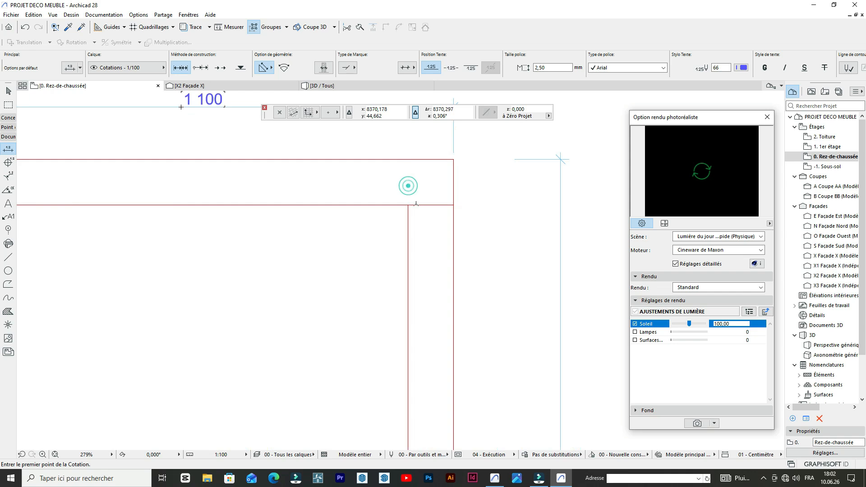
{"action": "scroll", "coordinate": [415, 204], "scroll_direction": "down", "scroll_amount": 7}
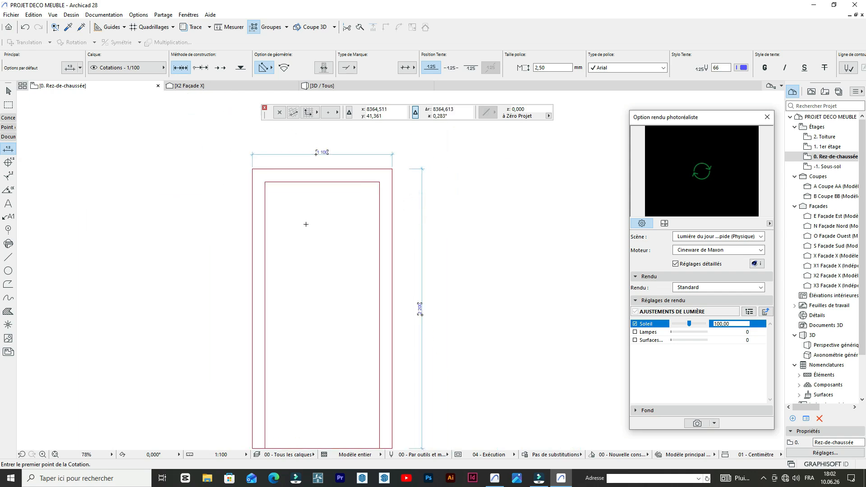
{"action": "left_click", "coordinate": [344, 183], "text": "shift"}
{"action": "key", "text": "ctrl+shift+d"}
{"action": "left_click", "coordinate": [345, 183]}
{"action": "left_click", "coordinate": [305, 199]}
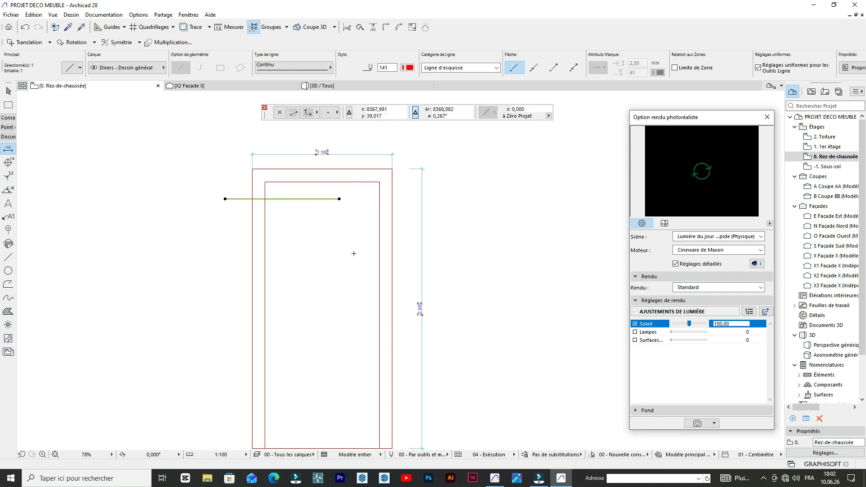
{"action": "key", "text": "ctrl+z"}
- Copy the inner frame's top line 12 units straight down to form the panel's lower edge
{"action": "scroll", "coordinate": [345, 189], "scroll_direction": "up", "scroll_amount": 2}
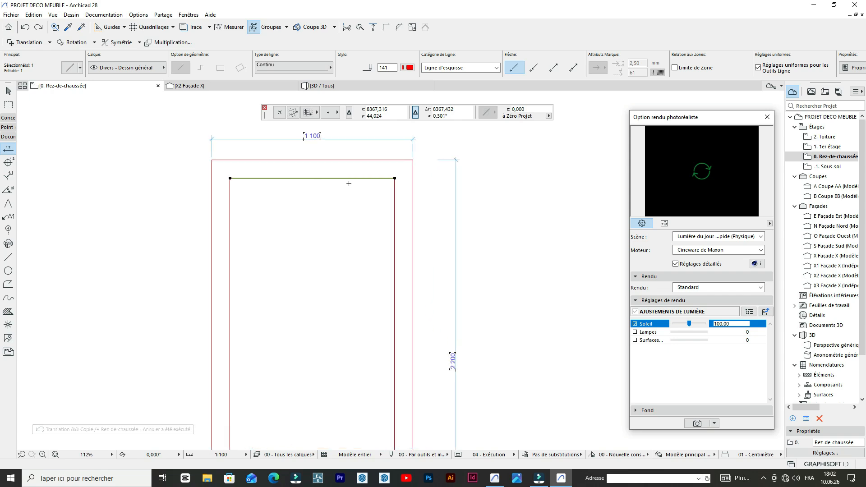
{"action": "key", "text": "ctrl+shift+d"}
{"action": "left_click", "coordinate": [352, 178]}
{"action": "scroll", "coordinate": [349, 180], "scroll_direction": "down", "scroll_amount": 2}
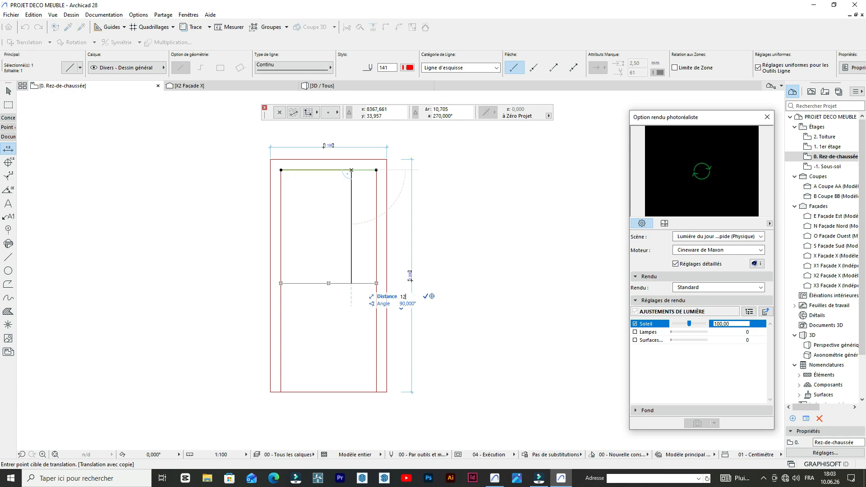
{"action": "left_click", "coordinate": [352, 296]}
{"action": "key", "text": "Escape"}
- Trim the two inner vertical lines below the panel's lower edge to close the inner rectangle
{"action": "scroll", "coordinate": [351, 311], "scroll_direction": "up", "scroll_amount": 2}
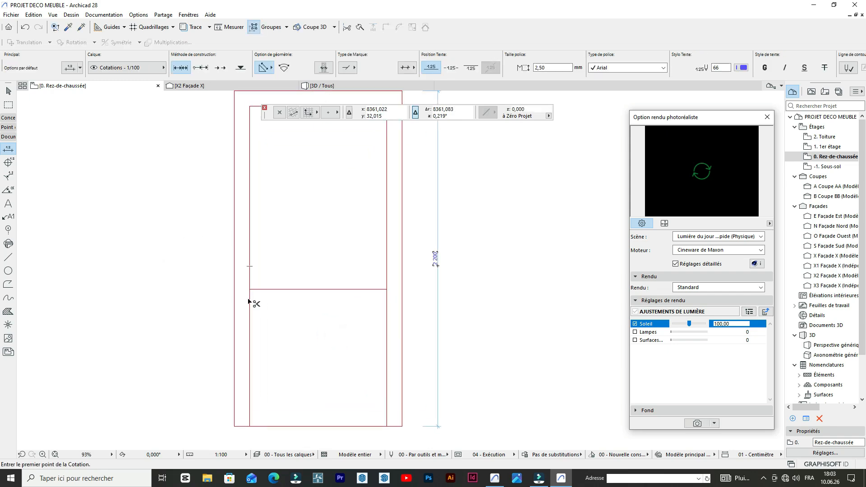
{"action": "scroll", "coordinate": [387, 296], "scroll_direction": "up", "scroll_amount": 3}
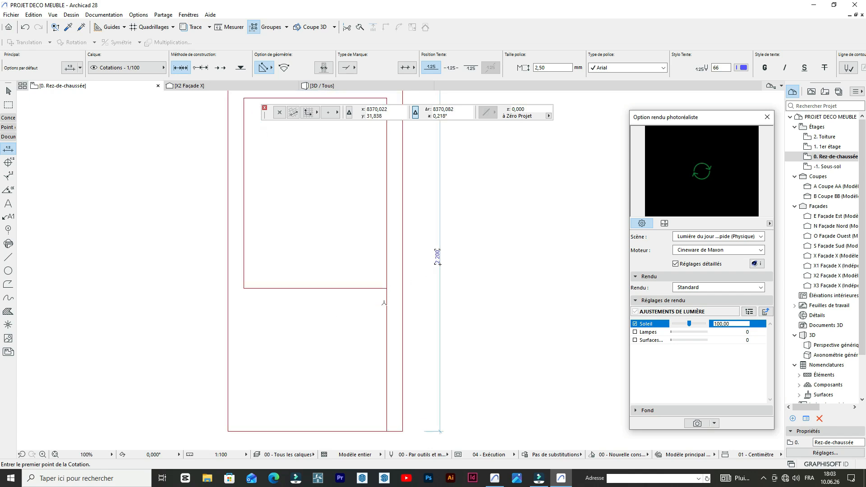
{"action": "scroll", "coordinate": [389, 298], "scroll_direction": "down", "scroll_amount": 3}
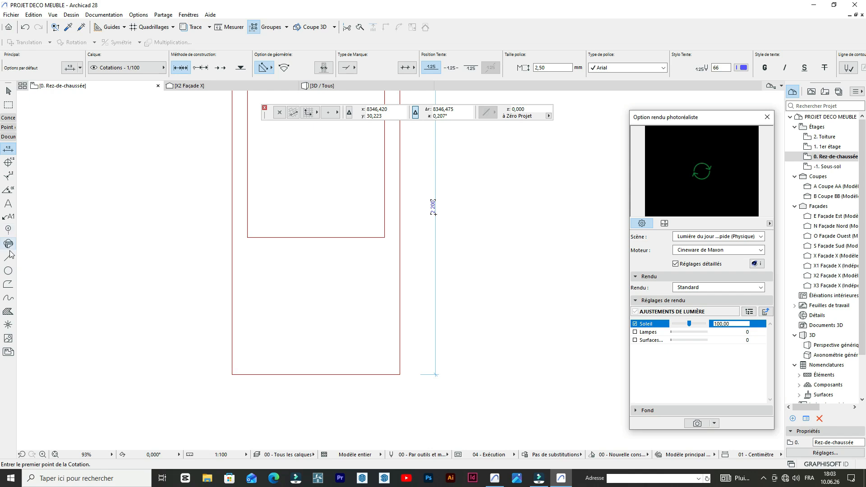
{"action": "scroll", "coordinate": [401, 378], "scroll_direction": "up", "scroll_amount": 3}
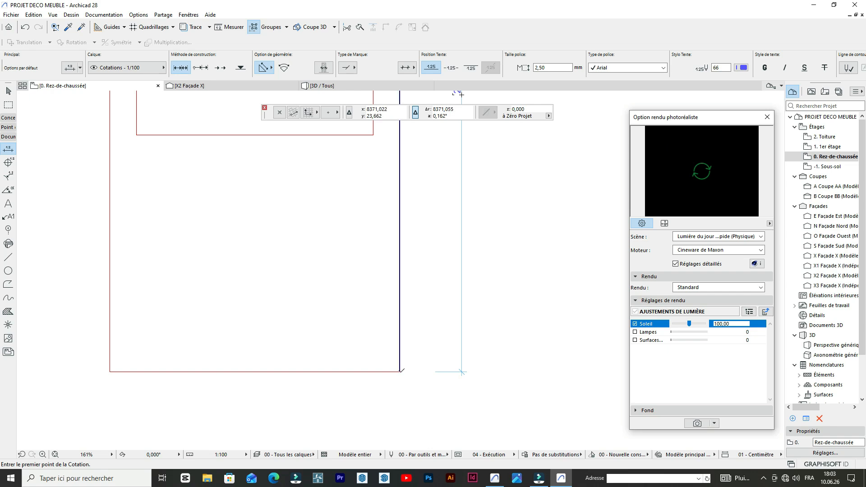
{"action": "scroll", "coordinate": [399, 370], "scroll_direction": "down", "scroll_amount": 3}
{"action": "left_click", "coordinate": [397, 348]}
{"action": "scroll", "coordinate": [400, 300], "scroll_direction": "down", "scroll_amount": 5}
{"action": "scroll", "coordinate": [263, 342], "scroll_direction": "up", "scroll_amount": 5}
{"action": "scroll", "coordinate": [402, 286], "scroll_direction": "down", "scroll_amount": 3}
{"action": "scroll", "coordinate": [400, 276], "scroll_direction": "up", "scroll_amount": 6}
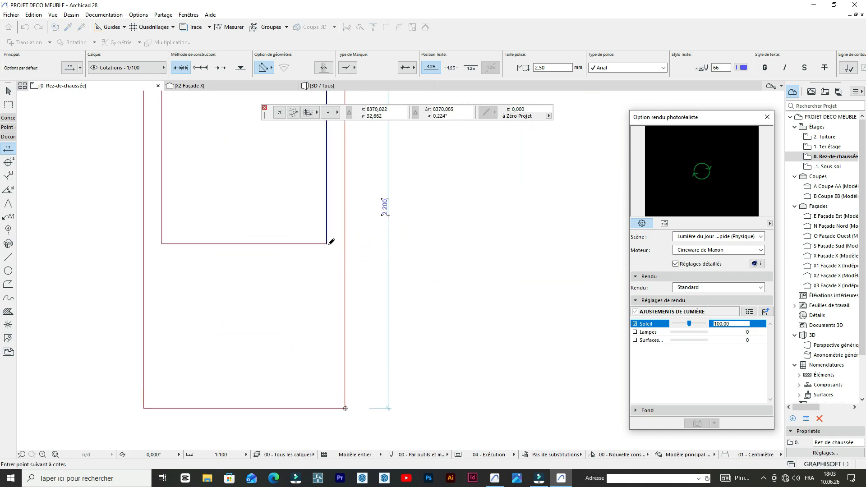
{"action": "scroll", "coordinate": [325, 243], "scroll_direction": "down", "scroll_amount": 6}
{"action": "scroll", "coordinate": [307, 212], "scroll_direction": "up", "scroll_amount": 4}
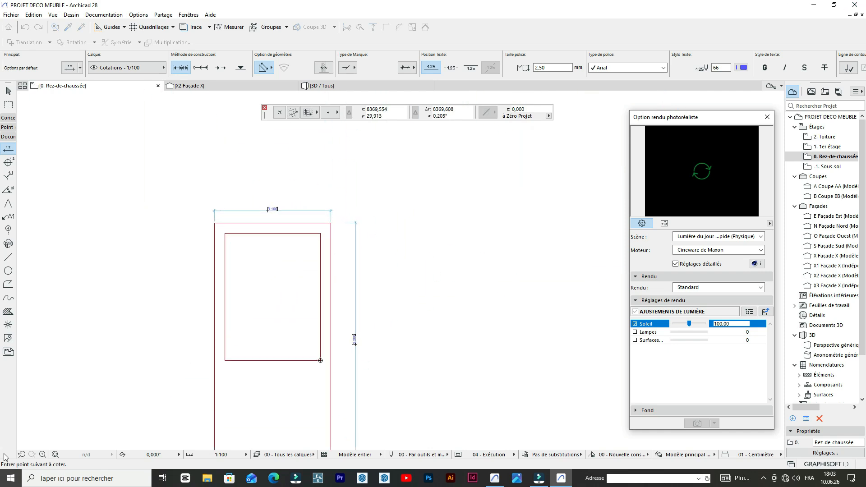
{"action": "scroll", "coordinate": [329, 237], "scroll_direction": "up", "scroll_amount": 5}
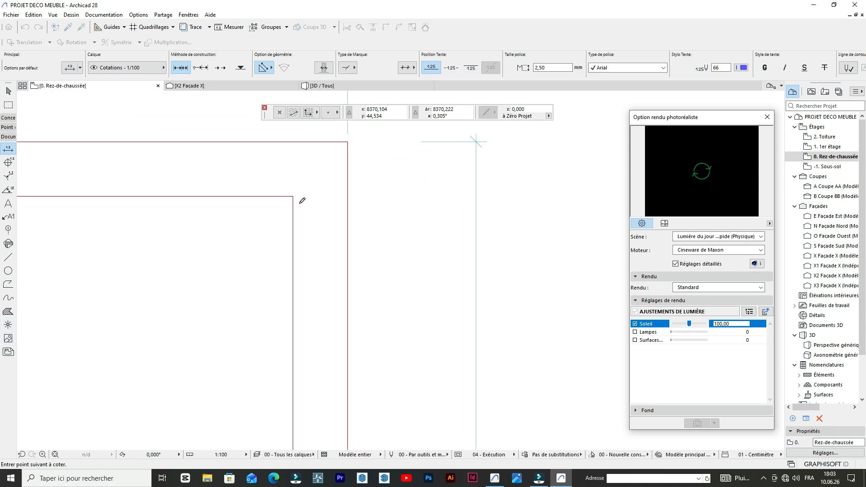
{"action": "left_click", "coordinate": [293, 196]}
{"action": "scroll", "coordinate": [301, 149], "scroll_direction": "down", "scroll_amount": 3}
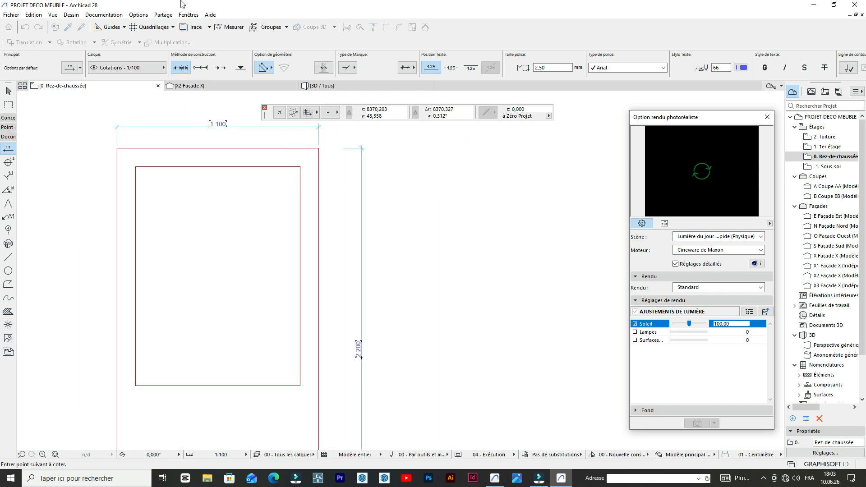
{"action": "double_click", "coordinate": [341, 263]}
{"action": "scroll", "coordinate": [428, 228], "scroll_direction": "down", "scroll_amount": 3}
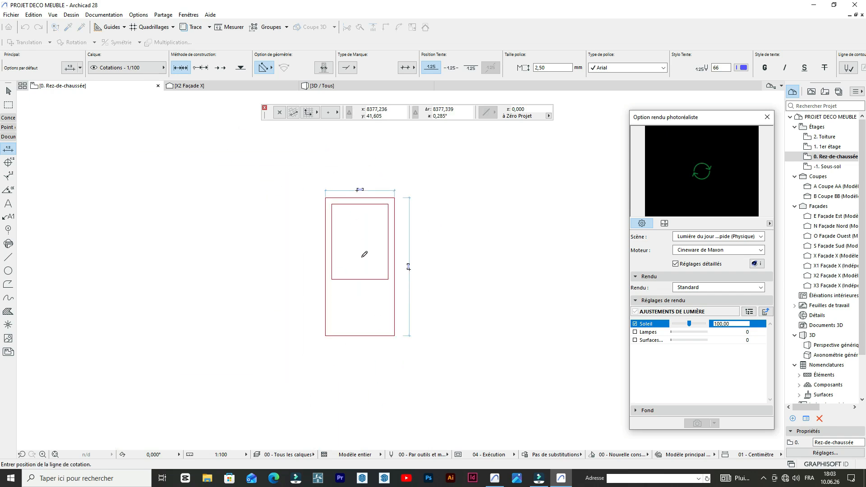
{"action": "left_click", "coordinate": [432, 257]}
- Add a vertical dimension chain through the right-hand corners of the outer and inner rectangles, placing it outside the right edge
{"action": "scroll", "coordinate": [196, 347], "scroll_direction": "up", "scroll_amount": 3}
{"action": "scroll", "coordinate": [216, 318], "scroll_direction": "down", "scroll_amount": 4}
{"action": "scroll", "coordinate": [381, 215], "scroll_direction": "up", "scroll_amount": 5}
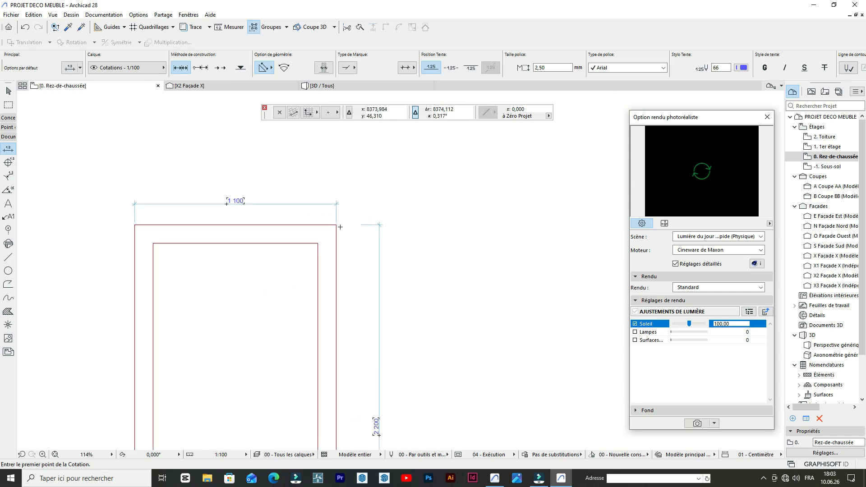
{"action": "left_click", "coordinate": [329, 230]}
{"action": "scroll", "coordinate": [311, 256], "scroll_direction": "up", "scroll_amount": 1}
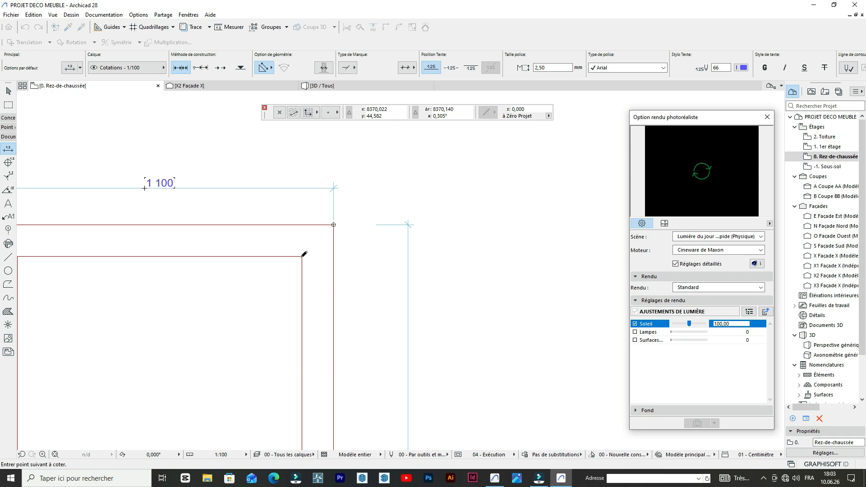
{"action": "scroll", "coordinate": [299, 251], "scroll_direction": "down", "scroll_amount": 3}
{"action": "scroll", "coordinate": [309, 267], "scroll_direction": "up", "scroll_amount": 4}
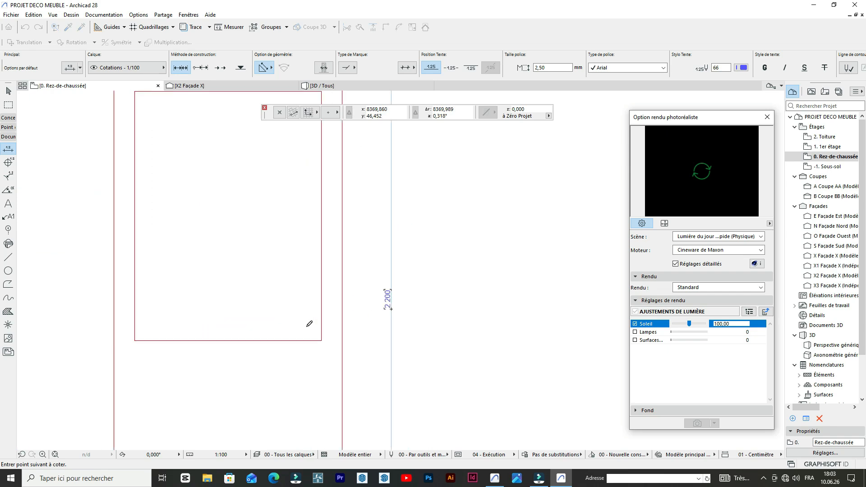
{"action": "left_click", "coordinate": [327, 345]}
{"action": "scroll", "coordinate": [243, 159], "scroll_direction": "down", "scroll_amount": 4}
{"action": "scroll", "coordinate": [276, 270], "scroll_direction": "up", "scroll_amount": 2}
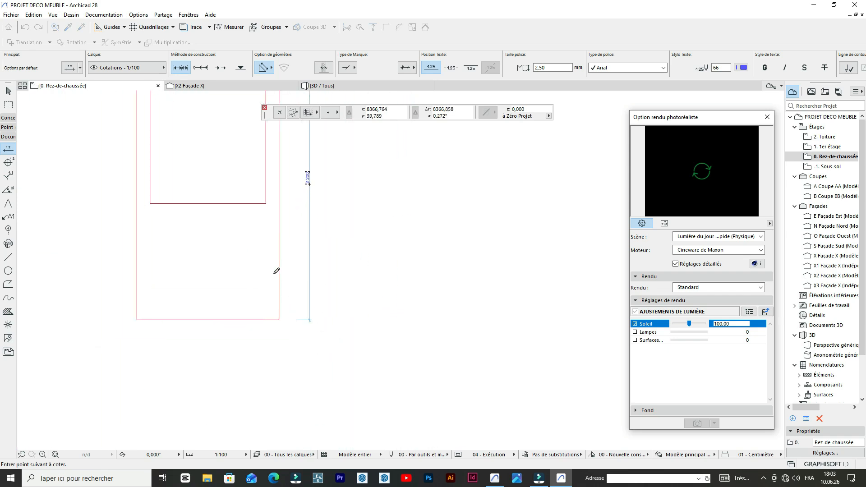
{"action": "left_click", "coordinate": [280, 329]}
{"action": "scroll", "coordinate": [279, 328], "scroll_direction": "down", "scroll_amount": 4}
{"action": "scroll", "coordinate": [294, 247], "scroll_direction": "up", "scroll_amount": 2}
{"action": "double_click", "coordinate": [329, 243]}
{"action": "left_click", "coordinate": [320, 236]}
- Move the vertical dimension chain about 8.5 units left so it runs through the inner rectangle
{"action": "scroll", "coordinate": [321, 206], "scroll_direction": "up", "scroll_amount": 4}
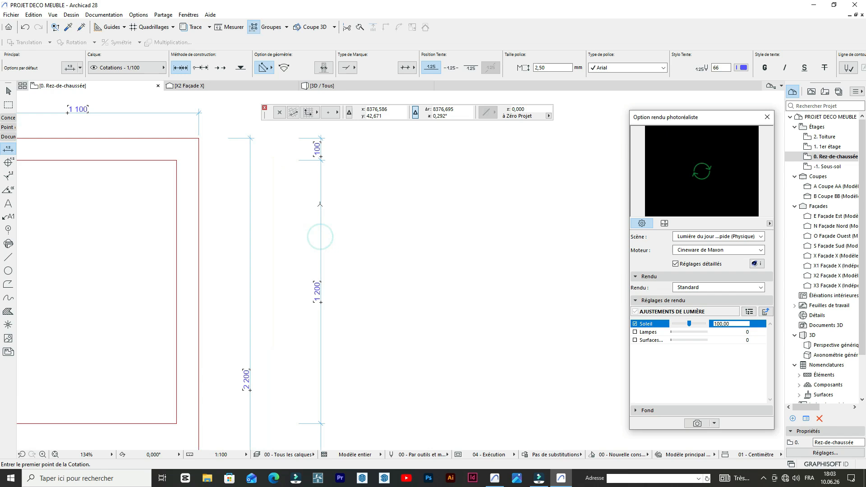
{"action": "left_click", "coordinate": [321, 206], "text": "shift"}
{"action": "key", "text": "ctrl+d"}
{"action": "left_click", "coordinate": [321, 206]}
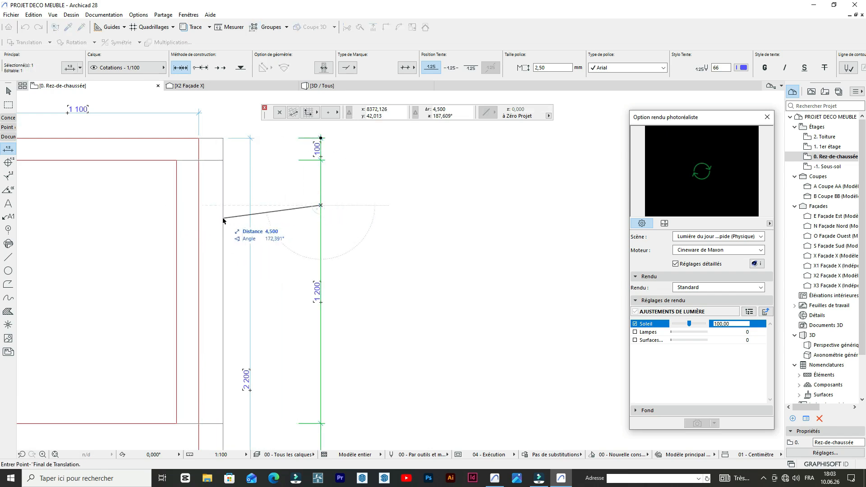
{"action": "left_click", "coordinate": [137, 196]}
{"action": "scroll", "coordinate": [358, 221], "scroll_direction": "down", "scroll_amount": 3}
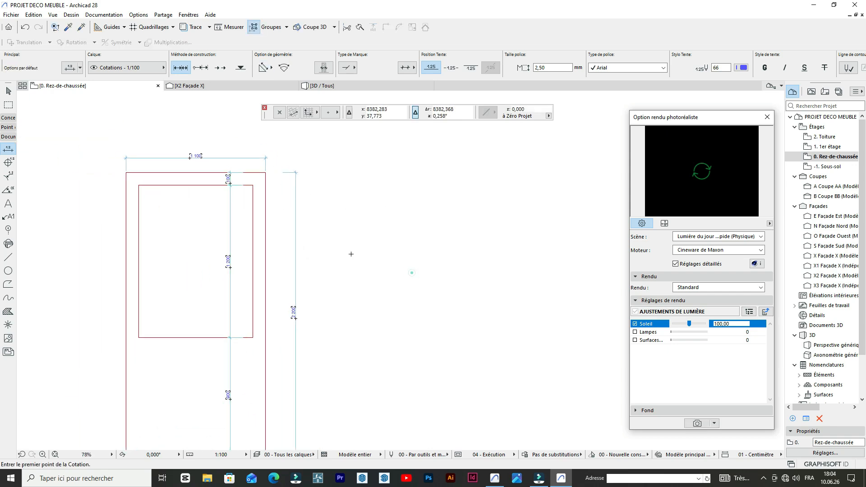
- Fill the inner rectangle with a solid "Pleine" hatch by tracing its boundary automatically
{"action": "left_click", "coordinate": [8, 311]}
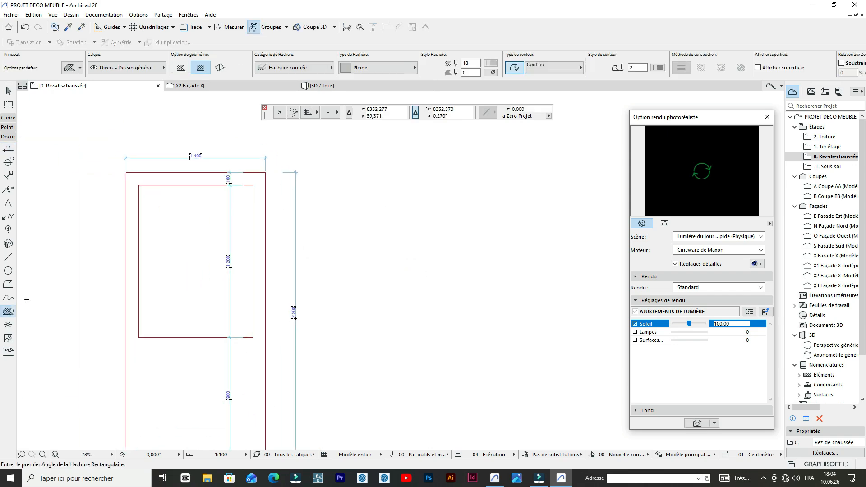
{"action": "left_click", "coordinate": [201, 219]}
{"action": "scroll", "coordinate": [310, 233], "scroll_direction": "up", "scroll_amount": 5}
{"action": "scroll", "coordinate": [310, 233], "scroll_direction": "up", "scroll_amount": 2}
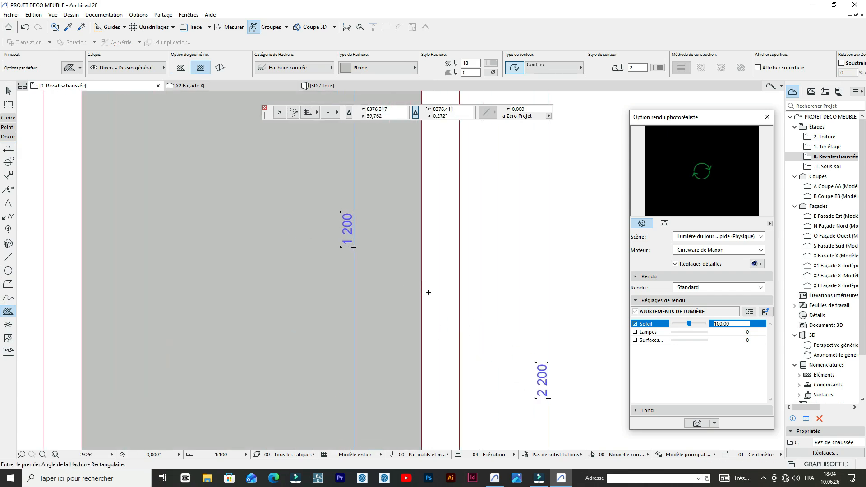
{"action": "scroll", "coordinate": [315, 230], "scroll_direction": "down", "scroll_amount": 4}
{"action": "scroll", "coordinate": [371, 214], "scroll_direction": "up", "scroll_amount": 3}
{"action": "scroll", "coordinate": [366, 234], "scroll_direction": "down", "scroll_amount": 4}
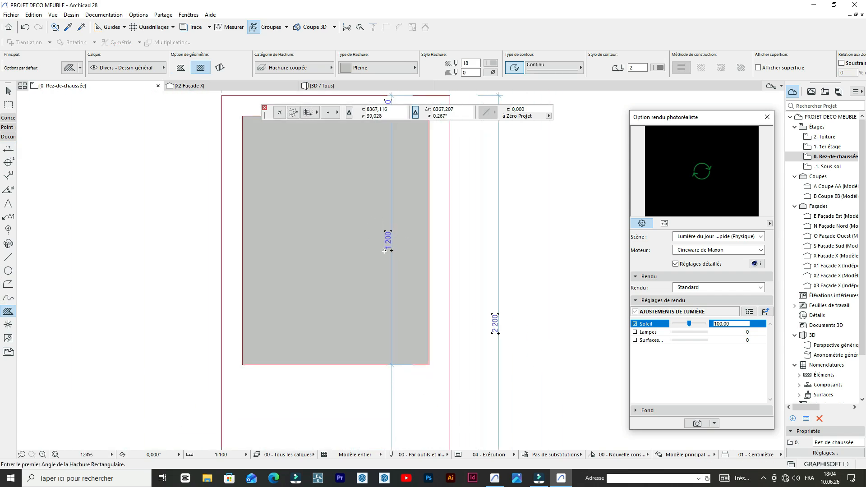
{"action": "scroll", "coordinate": [352, 315], "scroll_direction": "up", "scroll_amount": 2}
{"action": "scroll", "coordinate": [350, 335], "scroll_direction": "down", "scroll_amount": 2}
{"action": "scroll", "coordinate": [349, 334], "scroll_direction": "up", "scroll_amount": 3}
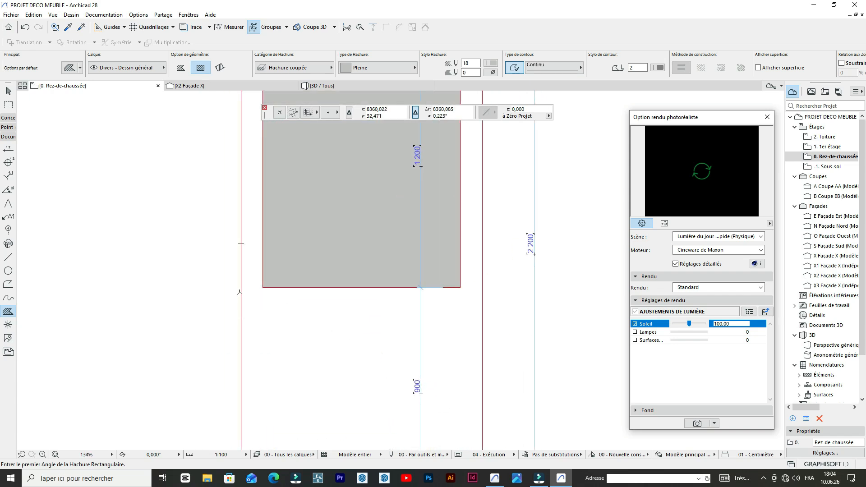
{"action": "left_click", "coordinate": [8, 148]}
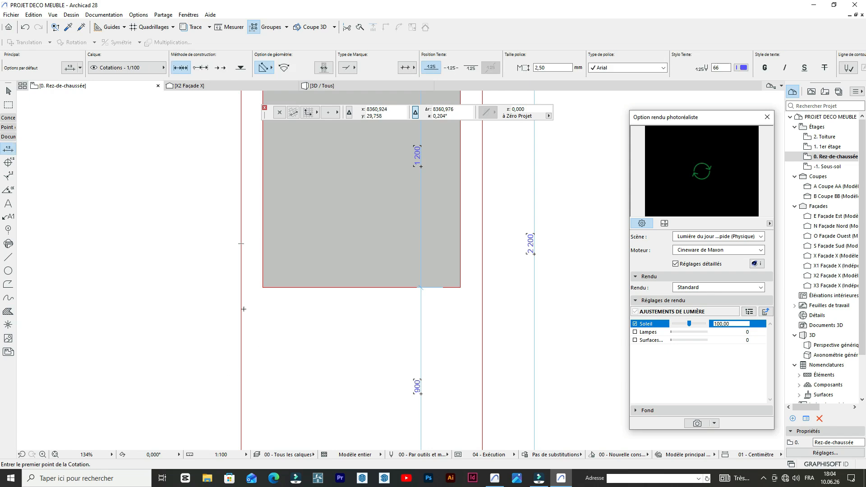
{"action": "scroll", "coordinate": [243, 306], "scroll_direction": "up", "scroll_amount": 1}
{"action": "left_click", "coordinate": [240, 292]}
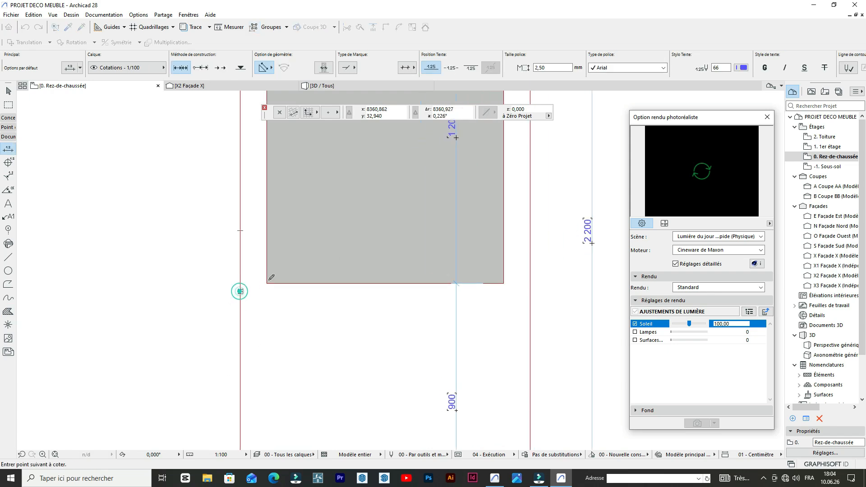
{"action": "left_click", "coordinate": [267, 283]}
{"action": "key", "text": "Escape"}
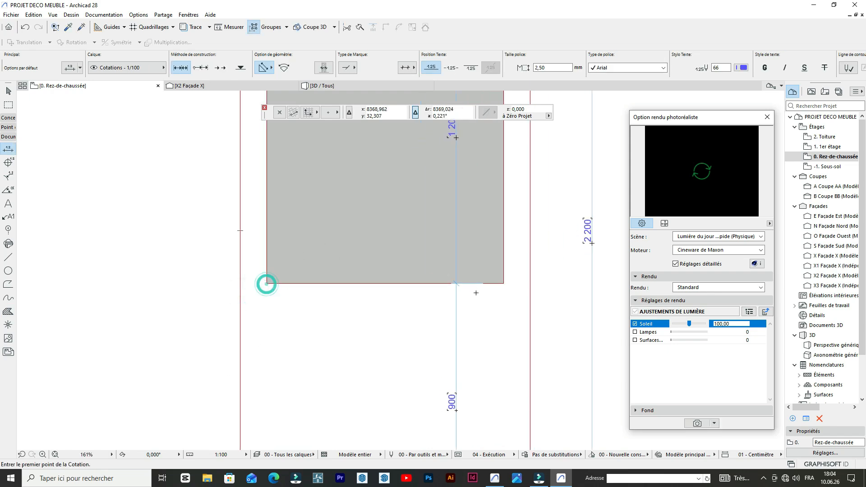
- Add a horizontal dimension chain through the upper corners of the outer and inner rectangles, placing it just below the hatched panel
{"action": "scroll", "coordinate": [293, 292], "scroll_direction": "down", "scroll_amount": 4}
{"action": "scroll", "coordinate": [267, 240], "scroll_direction": "up", "scroll_amount": 2}
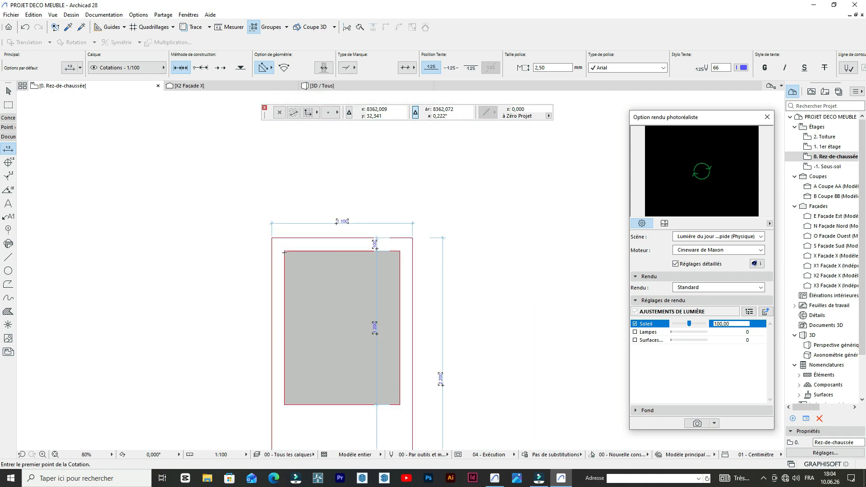
{"action": "left_click", "coordinate": [267, 240]}
{"action": "left_click", "coordinate": [267, 240]}
{"action": "left_click", "coordinate": [269, 243]}
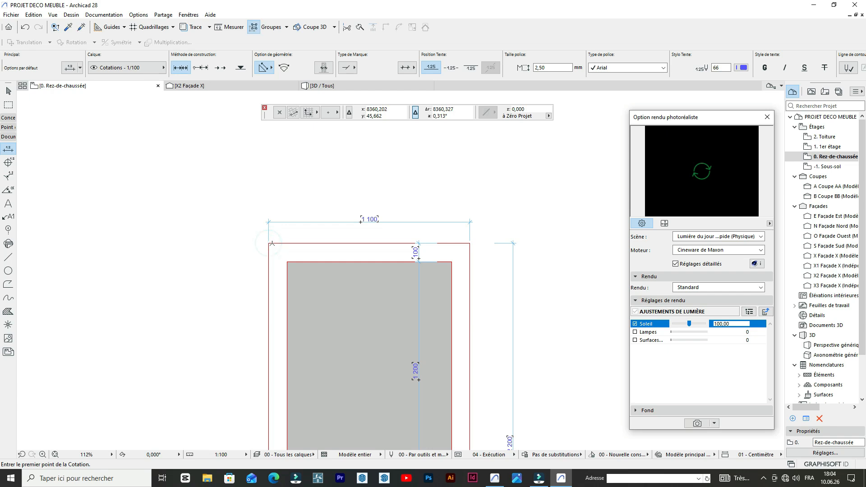
{"action": "left_click", "coordinate": [270, 243]}
{"action": "left_click", "coordinate": [286, 261]}
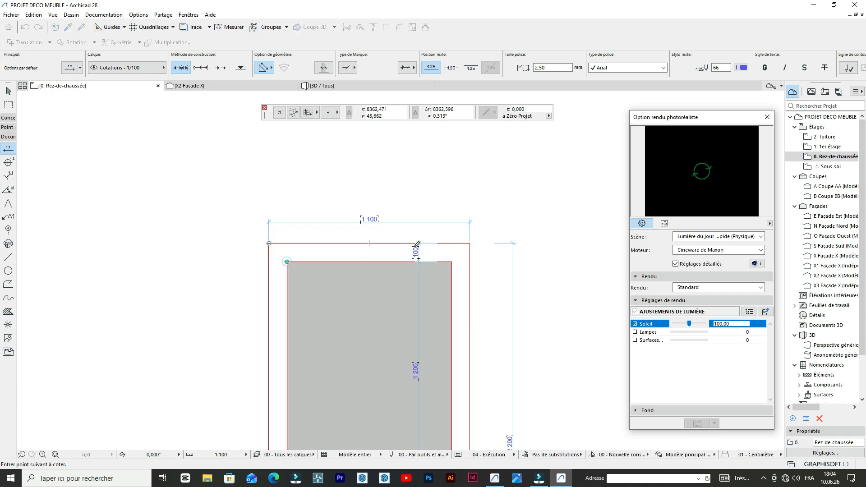
{"action": "left_click", "coordinate": [452, 262]}
{"action": "left_click", "coordinate": [470, 244]}
{"action": "scroll", "coordinate": [336, 303], "scroll_direction": "down", "scroll_amount": 4}
{"action": "scroll", "coordinate": [356, 401], "scroll_direction": "up", "scroll_amount": 3}
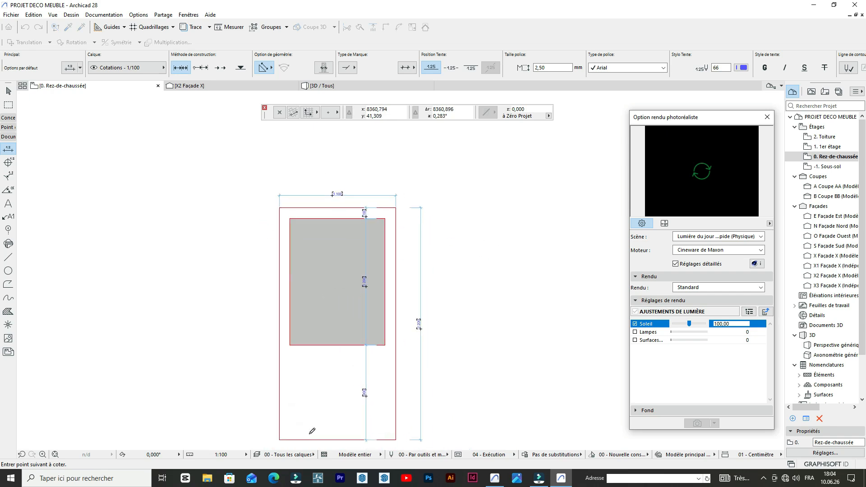
{"action": "double_click", "coordinate": [330, 363]}
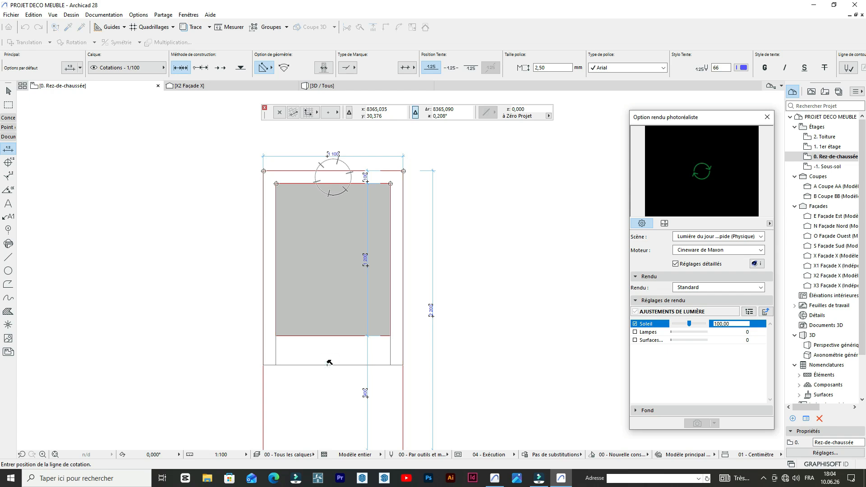
{"action": "left_click", "coordinate": [329, 362]}
{"action": "scroll", "coordinate": [318, 365], "scroll_direction": "up", "scroll_amount": 3}
{"action": "scroll", "coordinate": [339, 341], "scroll_direction": "down", "scroll_amount": 5}
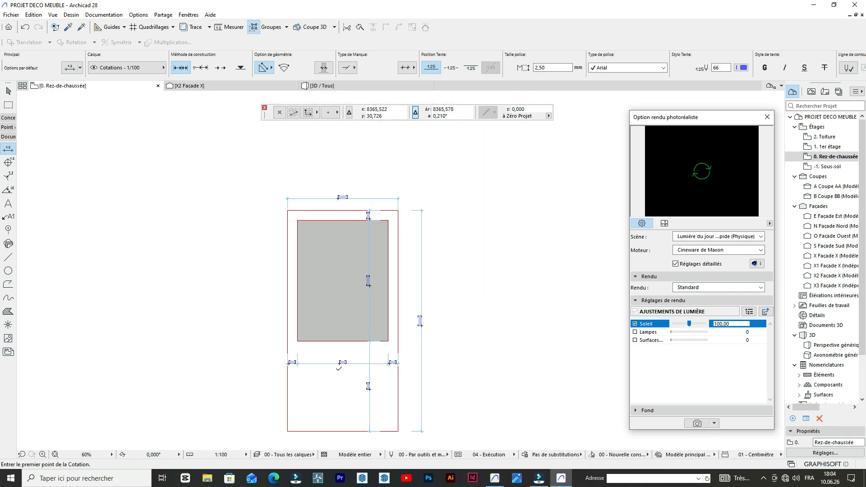
- Move the horizontal dimension chain up about 12.7 units so it crosses the upper part of the hatched panel
{"action": "scroll", "coordinate": [349, 311], "scroll_direction": "up", "scroll_amount": 5}
{"action": "scroll", "coordinate": [359, 214], "scroll_direction": "down", "scroll_amount": 1}
{"action": "scroll", "coordinate": [359, 214], "scroll_direction": "down", "scroll_amount": 1}
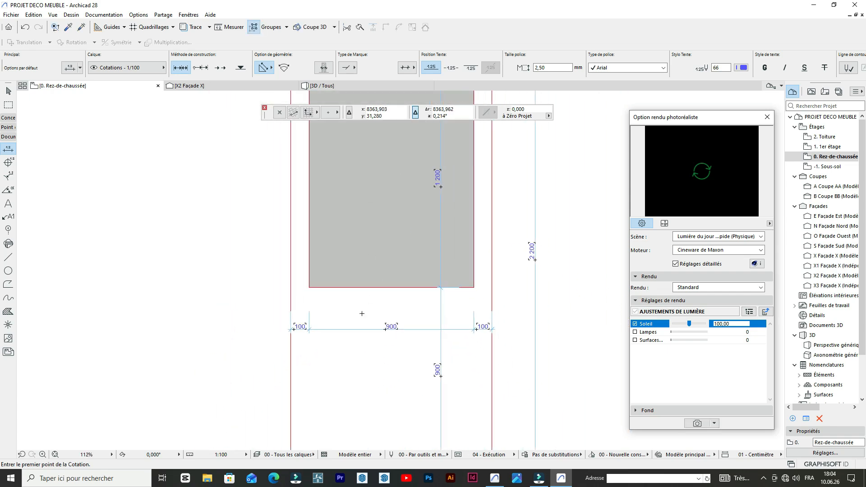
{"action": "left_click", "coordinate": [352, 328]}
{"action": "left_click", "coordinate": [354, 326]}
{"action": "key", "text": "ctrl+d"}
{"action": "left_click", "coordinate": [369, 329]}
{"action": "scroll", "coordinate": [369, 223], "scroll_direction": "down", "scroll_amount": 5}
{"action": "scroll", "coordinate": [386, 161], "scroll_direction": "up", "scroll_amount": 5}
{"action": "scroll", "coordinate": [386, 161], "scroll_direction": "up", "scroll_amount": 3}
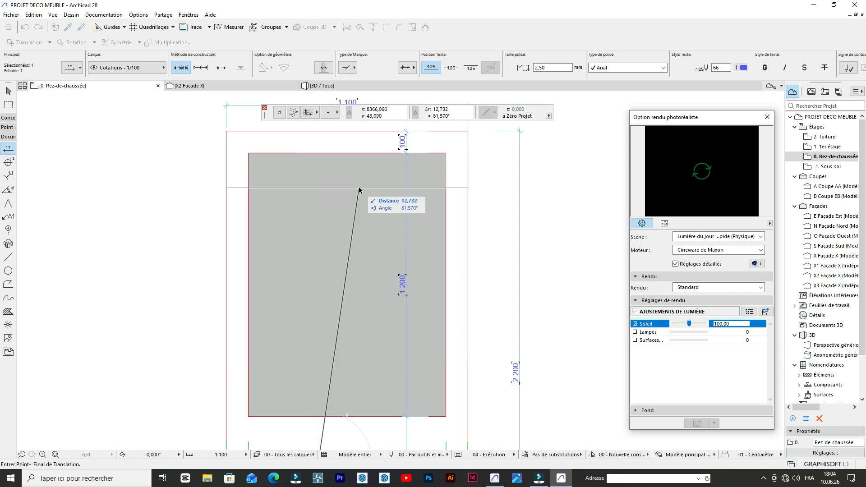
{"action": "left_click", "coordinate": [353, 188]}
{"action": "scroll", "coordinate": [354, 189], "scroll_direction": "down", "scroll_amount": 5}
{"action": "left_click", "coordinate": [563, 215]}
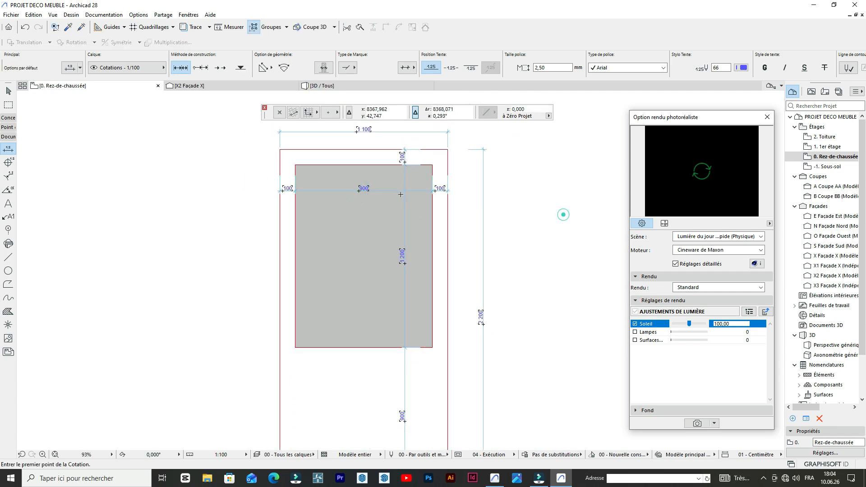
{"action": "scroll", "coordinate": [368, 191], "scroll_direction": "down", "scroll_amount": 3}
{"action": "scroll", "coordinate": [432, 212], "scroll_direction": "up", "scroll_amount": 2}
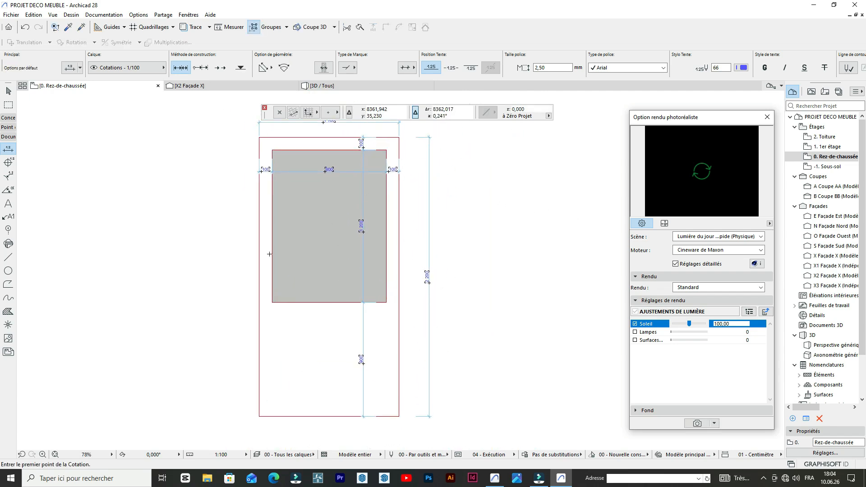
{"action": "scroll", "coordinate": [313, 208], "scroll_direction": "down", "scroll_amount": 2}
{"action": "scroll", "coordinate": [350, 341], "scroll_direction": "up", "scroll_amount": 5}
{"action": "scroll", "coordinate": [355, 280], "scroll_direction": "down", "scroll_amount": 3}
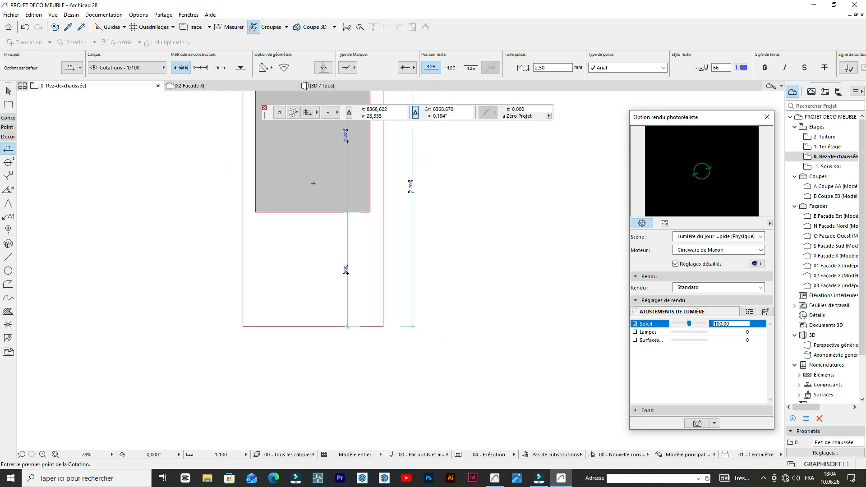
{"action": "scroll", "coordinate": [313, 183], "scroll_direction": "up", "scroll_amount": 2}
{"action": "scroll", "coordinate": [361, 177], "scroll_direction": "down", "scroll_amount": 4}
{"action": "scroll", "coordinate": [361, 177], "scroll_direction": "up", "scroll_amount": 5}
{"action": "scroll", "coordinate": [244, 242], "scroll_direction": "down", "scroll_amount": 2}
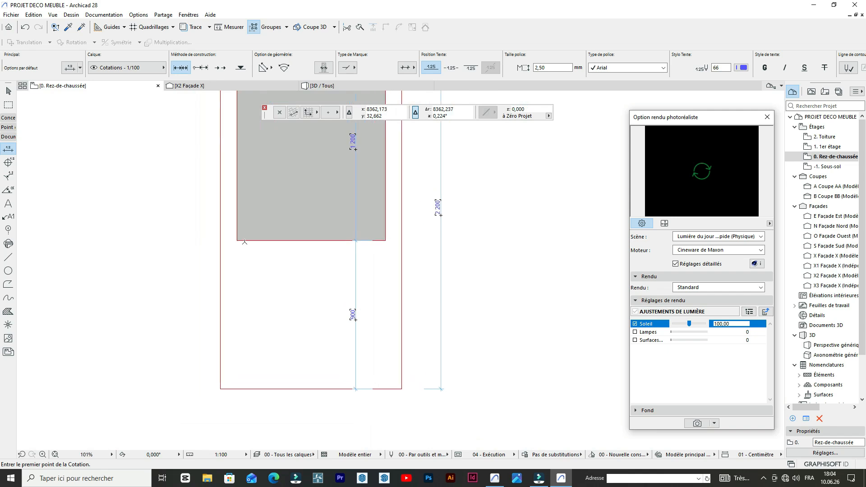
- Draw a polyline strip 9 wide and about 1.5 high under the hatched panel, from its lower-left corner to its lower-right corner
{"action": "scroll", "coordinate": [245, 242], "scroll_direction": "up", "scroll_amount": 5}
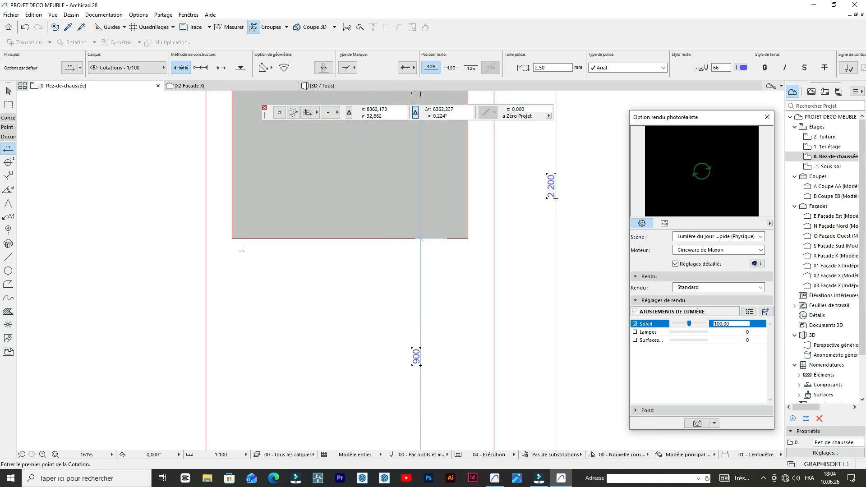
{"action": "left_click", "coordinate": [8, 257]}
{"action": "scroll", "coordinate": [216, 248], "scroll_direction": "down", "scroll_amount": 3}
{"action": "scroll", "coordinate": [216, 248], "scroll_direction": "up", "scroll_amount": 4}
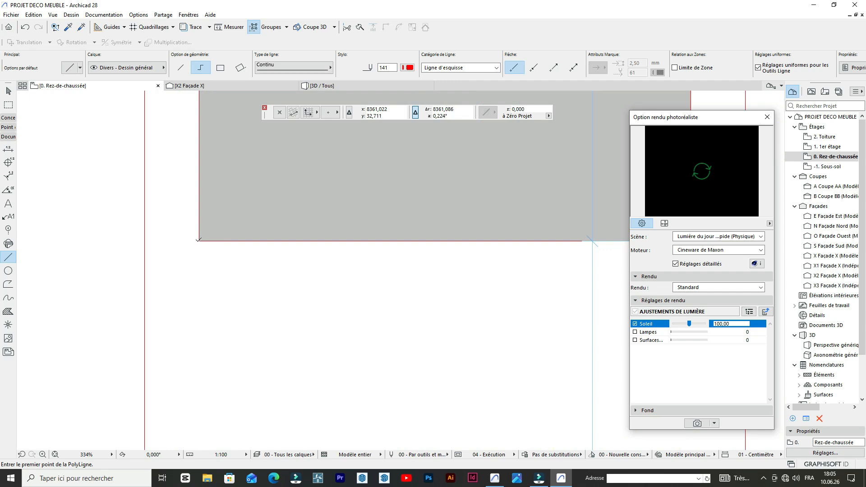
{"action": "left_click", "coordinate": [199, 241]}
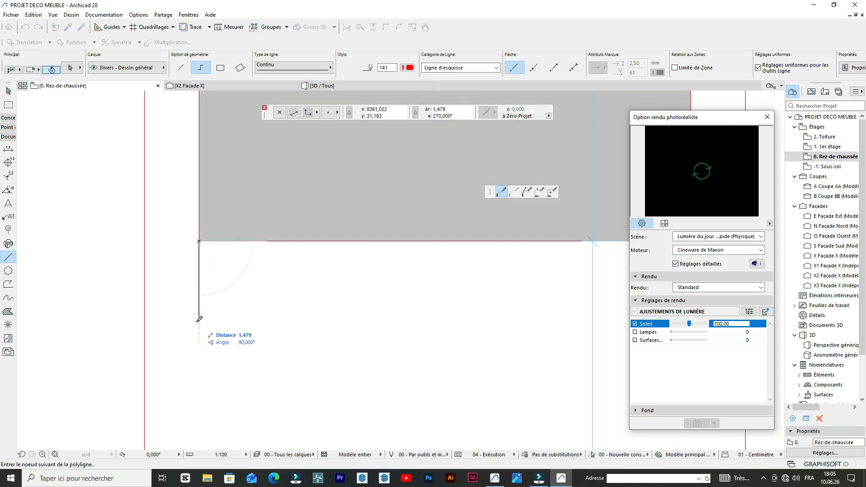
{"action": "key", "text": "Tab"}
{"action": "key", "text": "Return"}
{"action": "scroll", "coordinate": [209, 251], "scroll_direction": "down", "scroll_amount": 4}
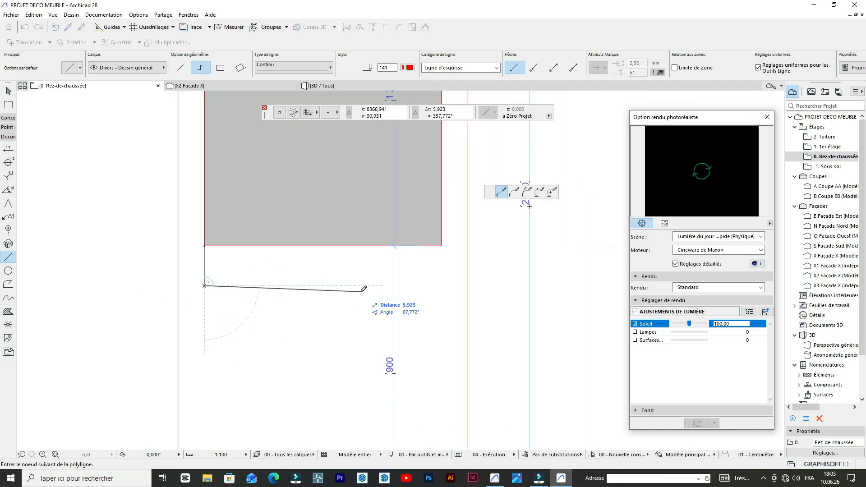
{"action": "scroll", "coordinate": [434, 255], "scroll_direction": "up", "scroll_amount": 4}
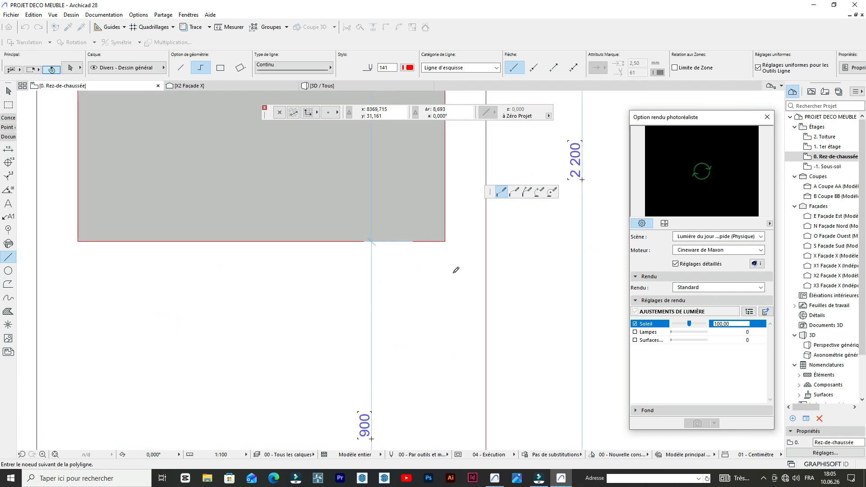
{"action": "left_click", "coordinate": [447, 246], "text": "shift"}
{"action": "double_click", "coordinate": [447, 246]}
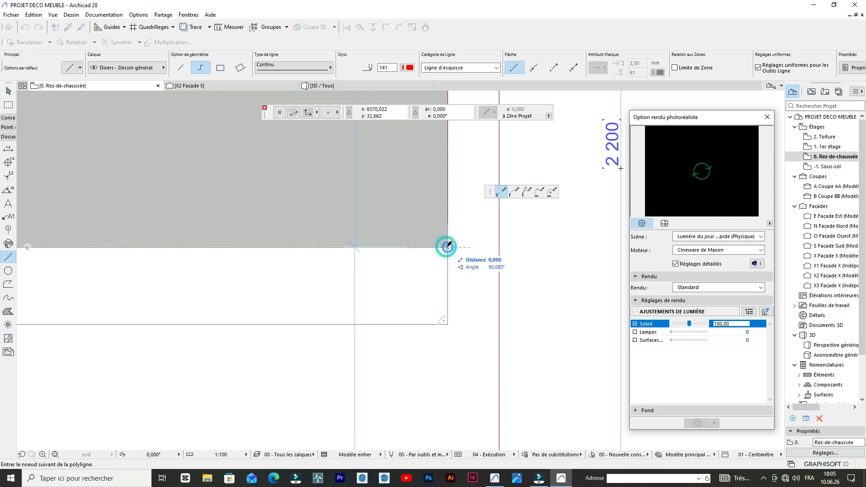
- Examine the whole outline with its hatched panel, the strip beneath it and the dimension chains
{"action": "scroll", "coordinate": [394, 262], "scroll_direction": "down", "scroll_amount": 5}
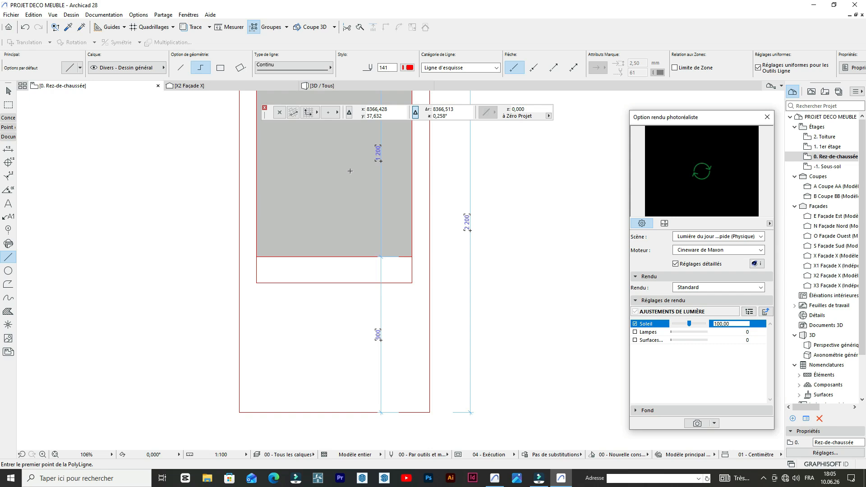
{"action": "scroll", "coordinate": [387, 305], "scroll_direction": "up", "scroll_amount": 1}
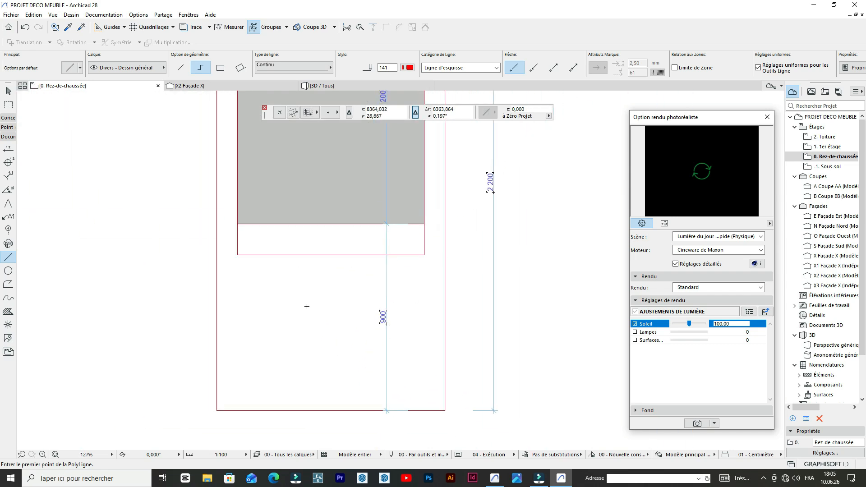
{"action": "scroll", "coordinate": [291, 231], "scroll_direction": "up", "scroll_amount": 2}
{"action": "scroll", "coordinate": [212, 223], "scroll_direction": "down", "scroll_amount": 2}
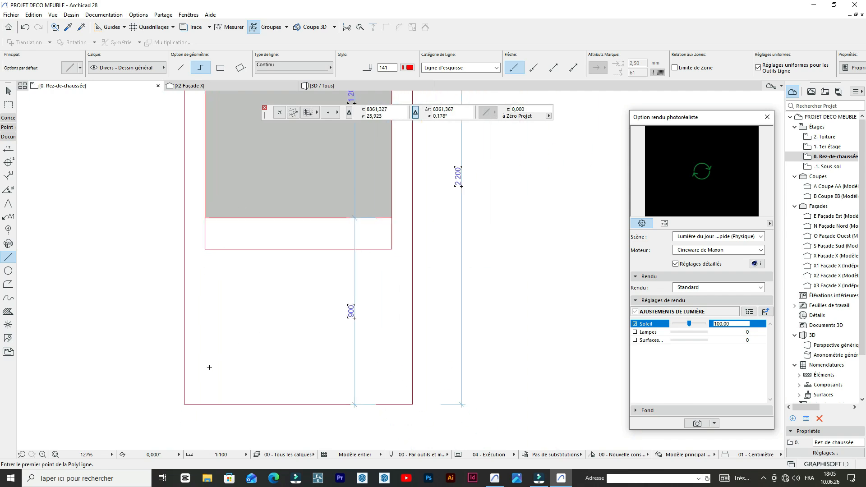
{"action": "scroll", "coordinate": [253, 365], "scroll_direction": "up", "scroll_amount": 2}
{"action": "scroll", "coordinate": [296, 316], "scroll_direction": "down", "scroll_amount": 5}
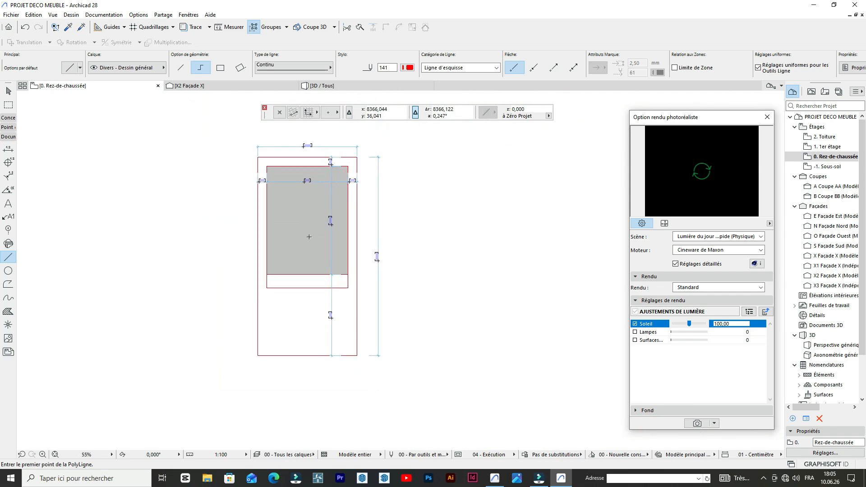
{"action": "scroll", "coordinate": [309, 236], "scroll_direction": "up", "scroll_amount": 5}
{"action": "scroll", "coordinate": [314, 254], "scroll_direction": "down", "scroll_amount": 5}
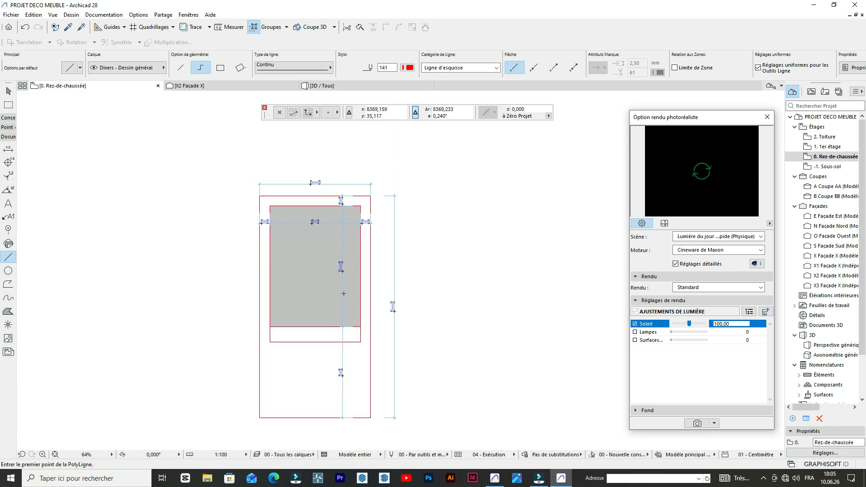
{"action": "scroll", "coordinate": [333, 232], "scroll_direction": "up", "scroll_amount": 4}
{"action": "scroll", "coordinate": [314, 254], "scroll_direction": "down", "scroll_amount": 4}
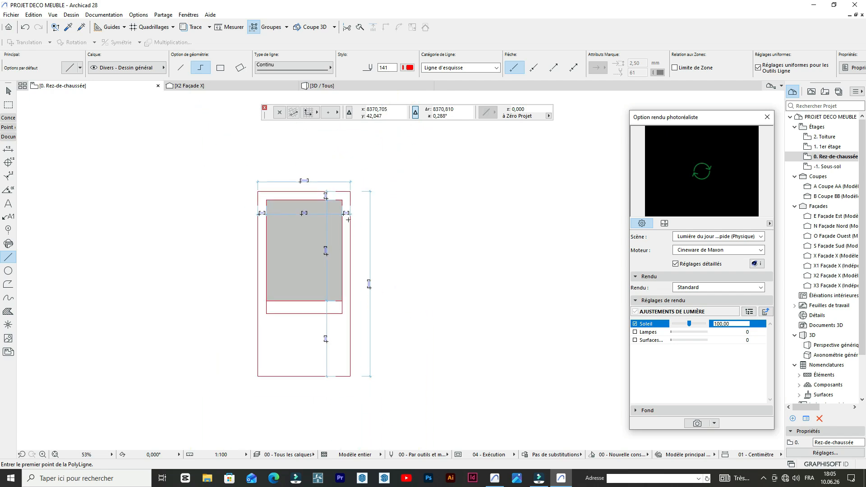
{"action": "scroll", "coordinate": [346, 235], "scroll_direction": "up", "scroll_amount": 4}
{"action": "scroll", "coordinate": [348, 256], "scroll_direction": "down", "scroll_amount": 4}
{"action": "scroll", "coordinate": [310, 247], "scroll_direction": "up", "scroll_amount": 3}
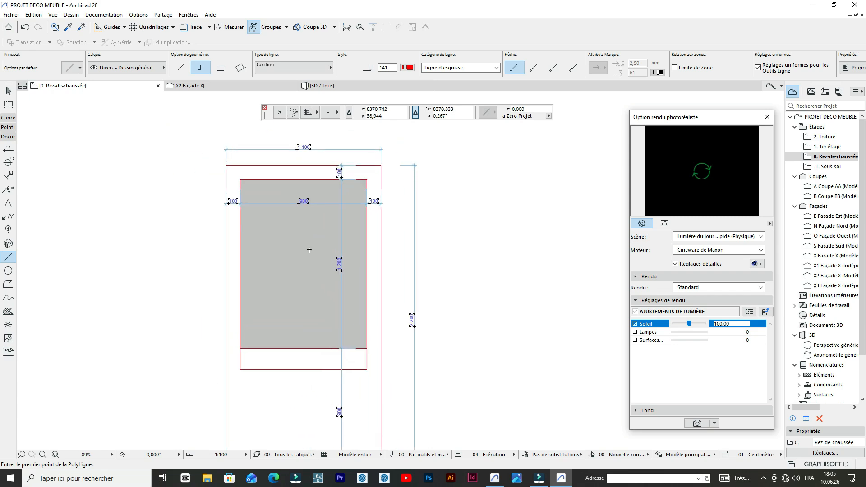
{"action": "scroll", "coordinate": [297, 240], "scroll_direction": "down", "scroll_amount": 4}
{"action": "scroll", "coordinate": [298, 239], "scroll_direction": "up", "scroll_amount": 3}
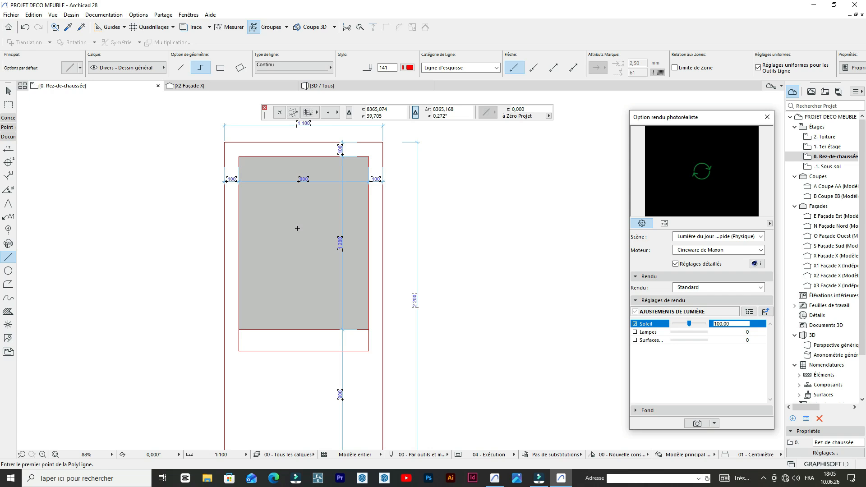
{"action": "scroll", "coordinate": [440, 228], "scroll_direction": "down", "scroll_amount": 2}
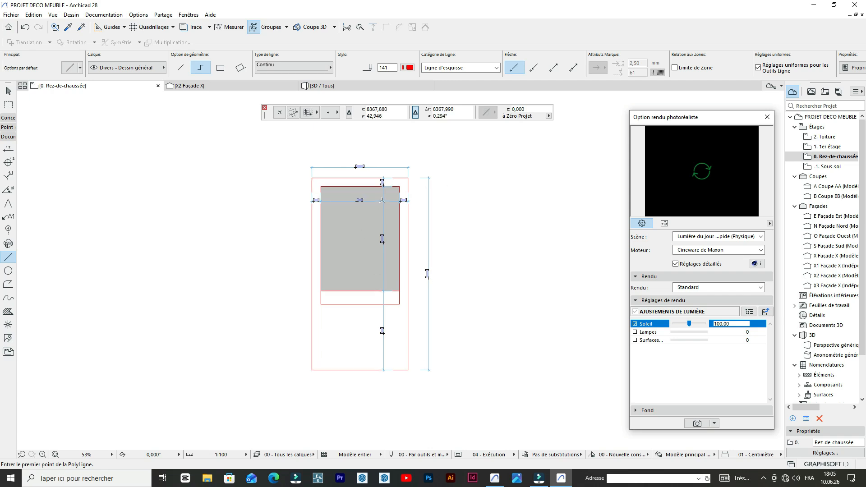
{"action": "scroll", "coordinate": [363, 206], "scroll_direction": "up", "scroll_amount": 5}
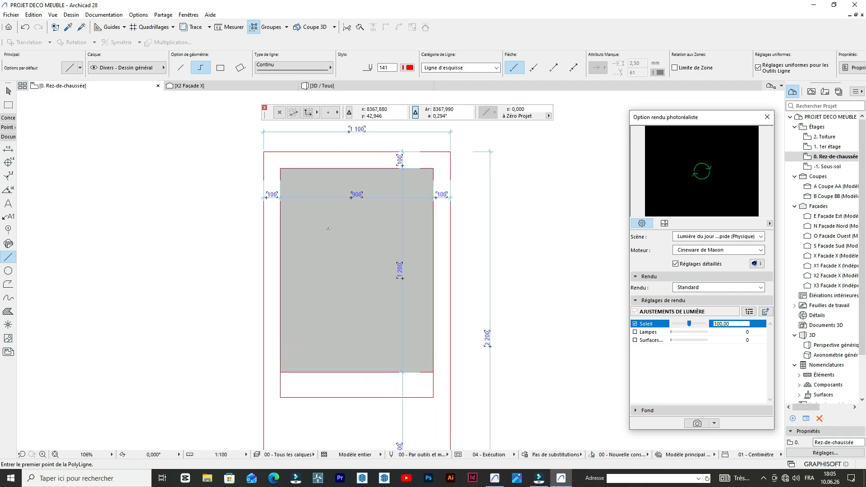
- Set the default wall height to 6 and open the choice of its building material
{"action": "left_click", "coordinate": [8, 118]}
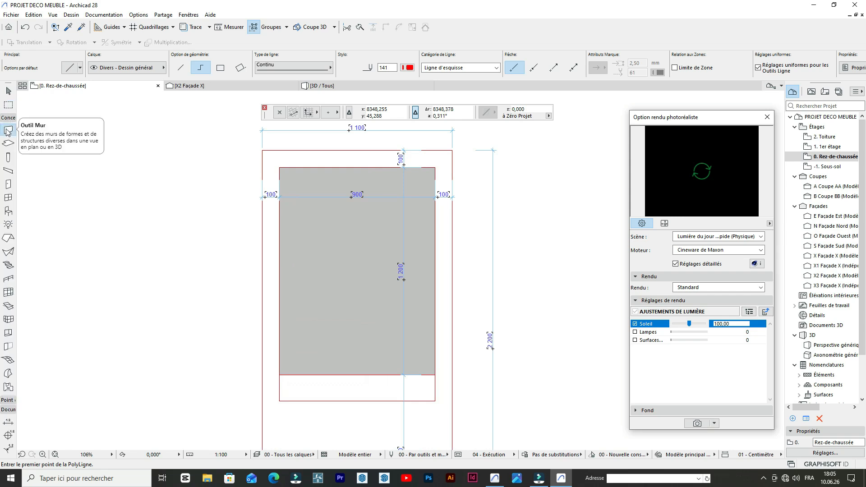
{"action": "left_click", "coordinate": [10, 131]}
{"action": "left_click", "coordinate": [70, 68]}
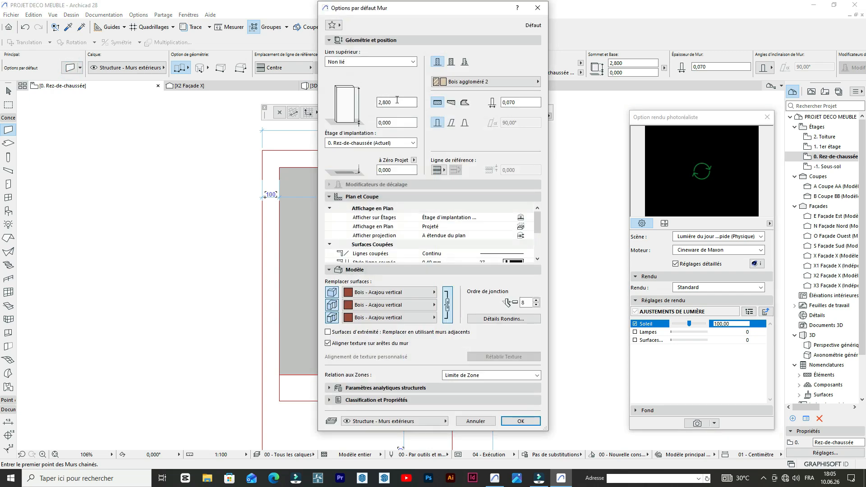
{"action": "double_click", "coordinate": [396, 102]}
{"action": "type", "text": "5"}
{"action": "key", "text": "Tab"}
{"action": "left_click", "coordinate": [398, 104]}
{"action": "double_click", "coordinate": [399, 105]}
{"action": "left_click", "coordinate": [478, 84]}
{"action": "left_click", "coordinate": [478, 84]}
{"action": "left_click", "coordinate": [478, 84]}
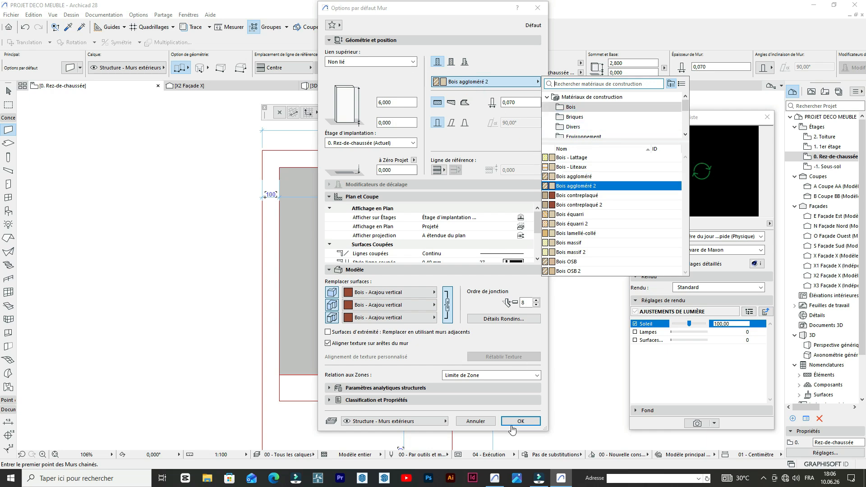
- Override all the default wall's surfaces with Enduit - Crépis and accept the wall settings
{"action": "left_click", "coordinate": [422, 294]}
{"action": "left_click", "coordinate": [422, 294]}
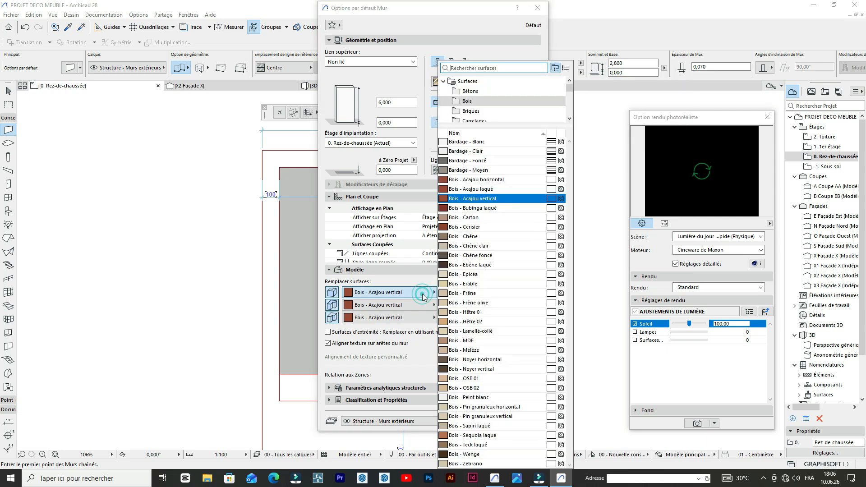
{"action": "scroll", "coordinate": [475, 106], "scroll_direction": "down", "scroll_amount": 5}
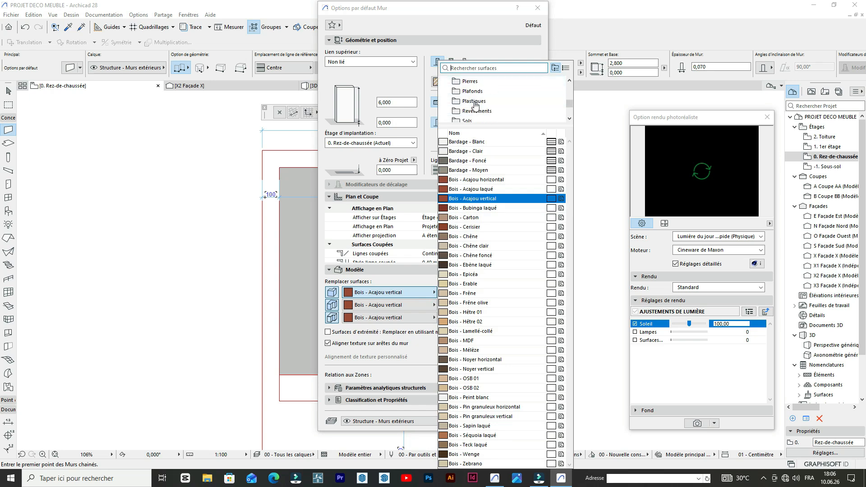
{"action": "left_click", "coordinate": [475, 81]}
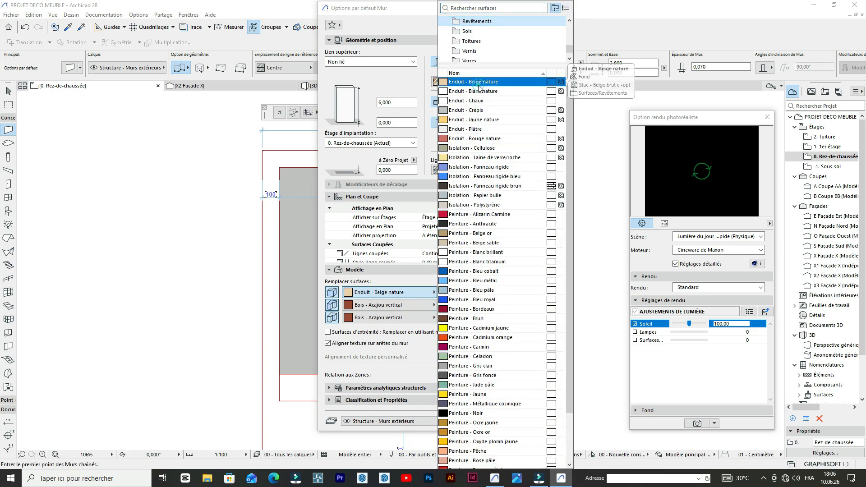
{"action": "left_click", "coordinate": [471, 113]}
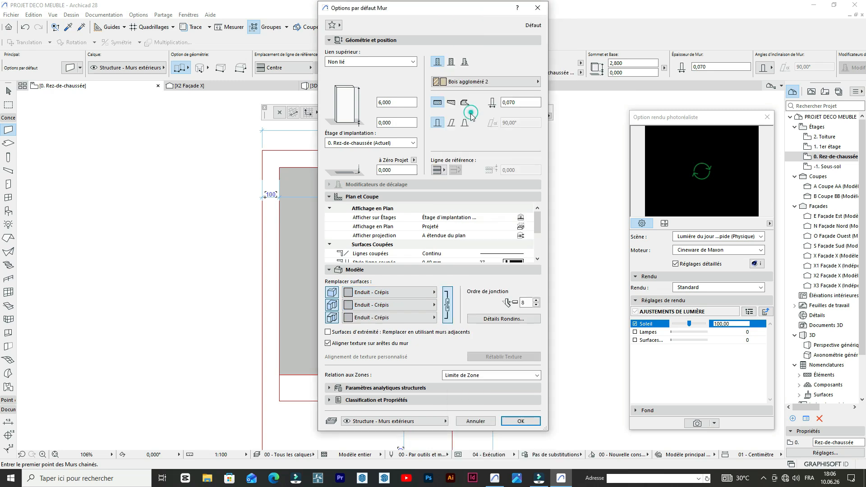
{"action": "left_click", "coordinate": [510, 423]}
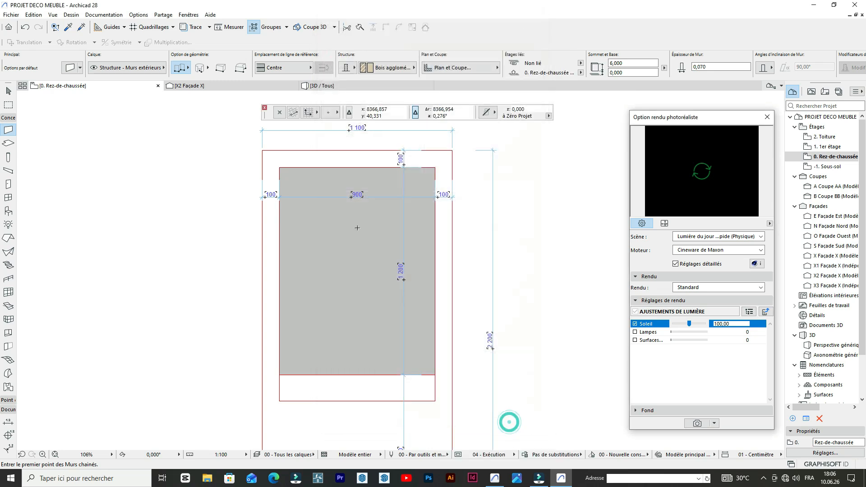
- Start a wall at the hatched panel's upper-left corner with its reference line set to Face intérieure
{"action": "scroll", "coordinate": [342, 200], "scroll_direction": "up", "scroll_amount": 5}
{"action": "scroll", "coordinate": [336, 225], "scroll_direction": "down", "scroll_amount": 4}
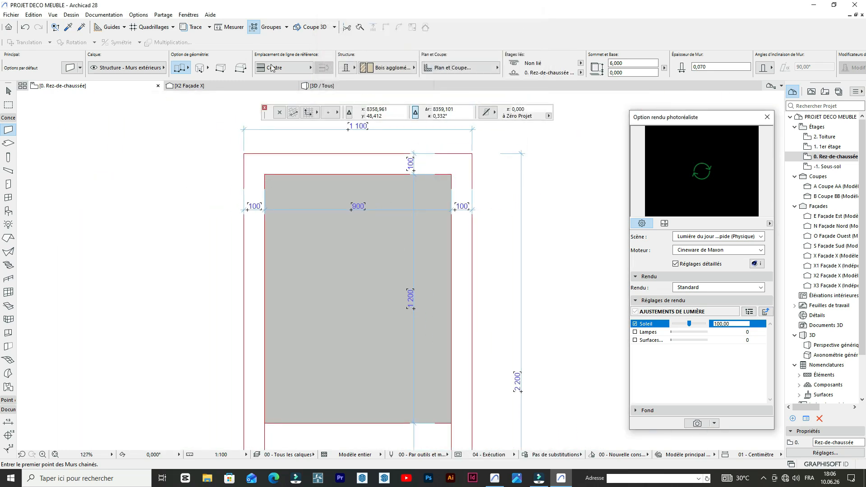
{"action": "scroll", "coordinate": [300, 184], "scroll_direction": "up", "scroll_amount": 5}
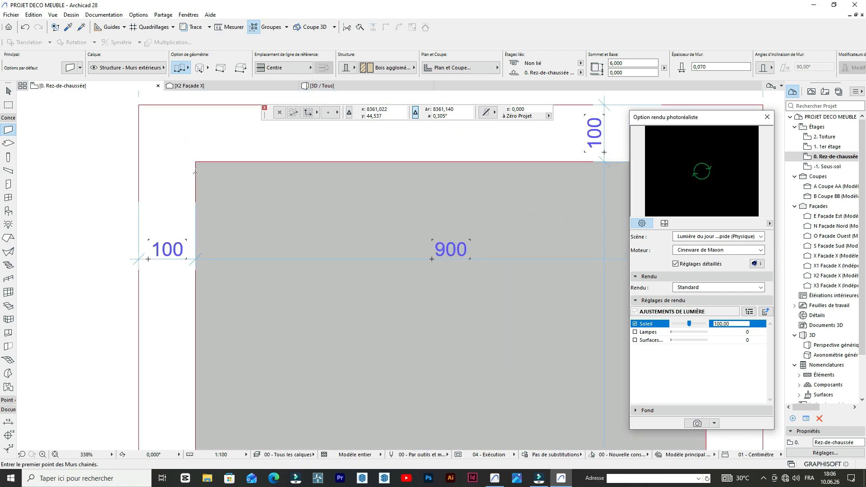
{"action": "scroll", "coordinate": [195, 171], "scroll_direction": "down", "scroll_amount": 3}
{"action": "left_click", "coordinate": [271, 68]}
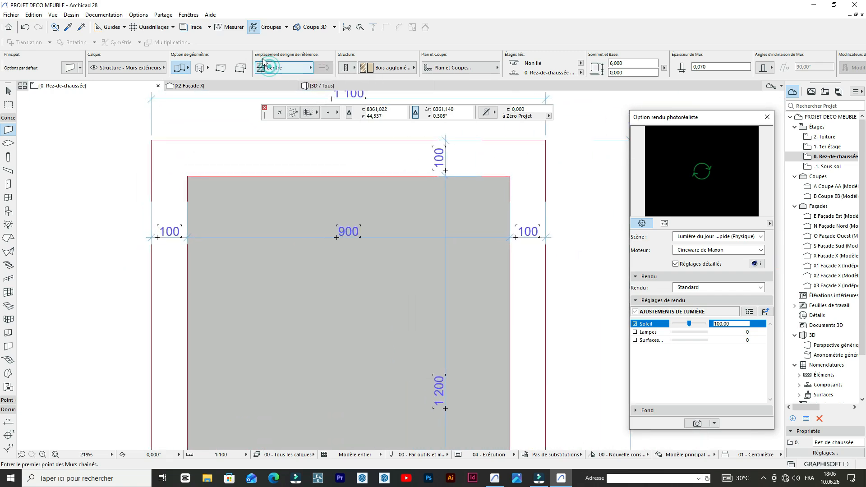
{"action": "left_click", "coordinate": [327, 69]}
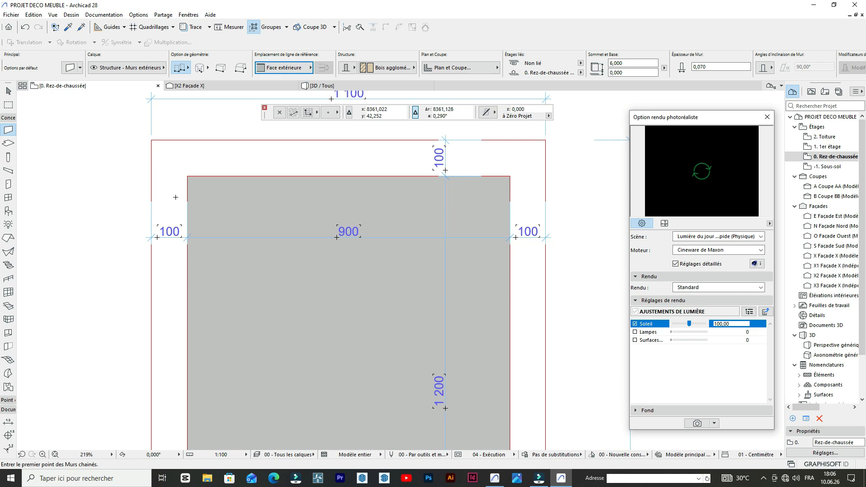
{"action": "scroll", "coordinate": [187, 175], "scroll_direction": "up", "scroll_amount": 4}
{"action": "left_click", "coordinate": [188, 176]}
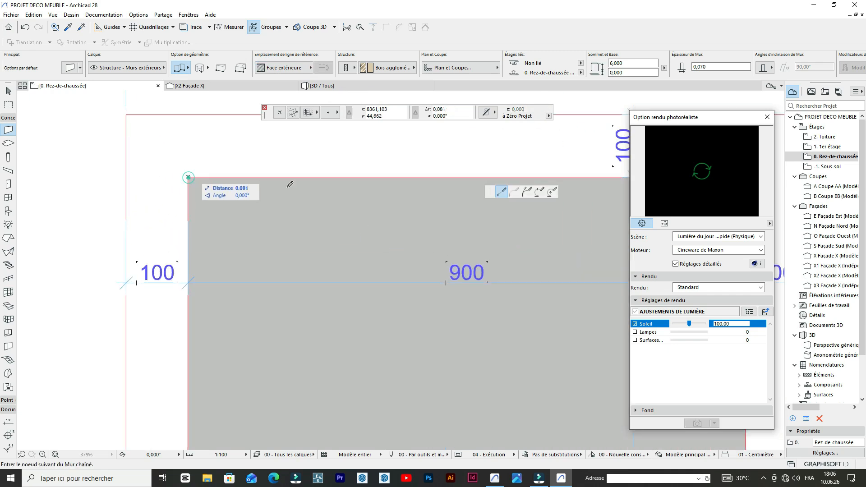
{"action": "left_click", "coordinate": [298, 68]}
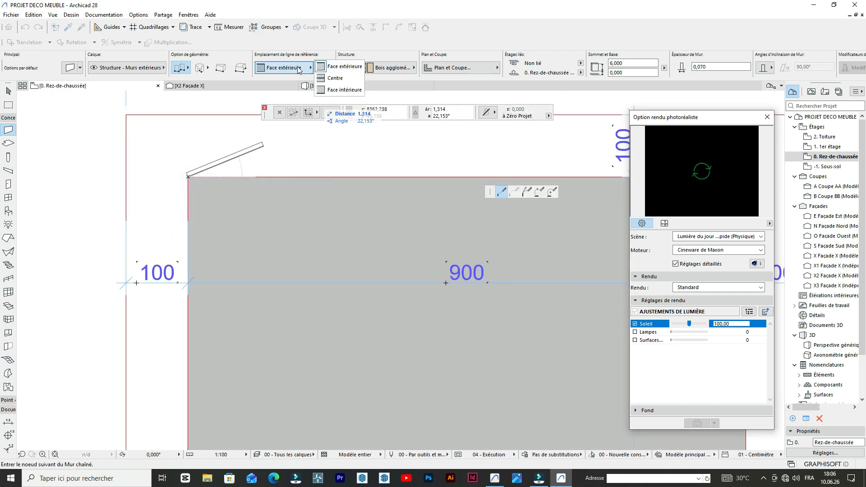
{"action": "left_click", "coordinate": [329, 91]}
- Try to draw a single wall along the hatched panel's upper edge
{"action": "scroll", "coordinate": [323, 178], "scroll_direction": "down", "scroll_amount": 3}
{"action": "scroll", "coordinate": [431, 187], "scroll_direction": "up", "scroll_amount": 4}
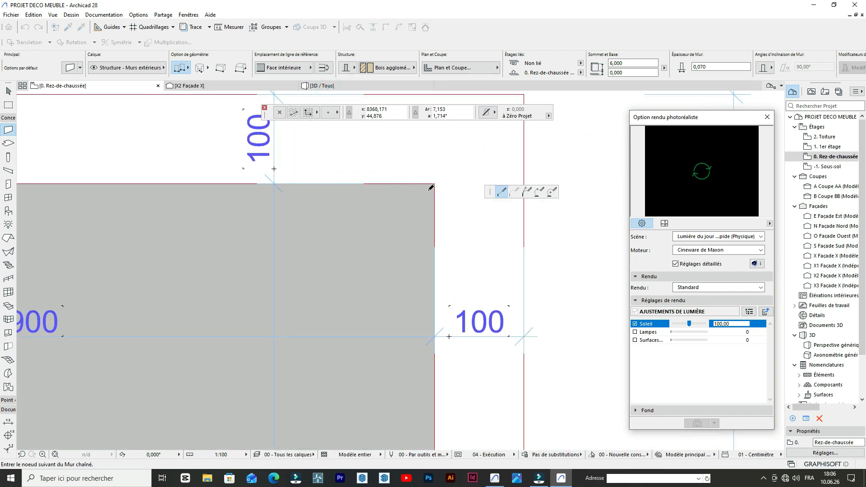
{"action": "double_click", "coordinate": [436, 182]}
{"action": "scroll", "coordinate": [431, 186], "scroll_direction": "down", "scroll_amount": 3}
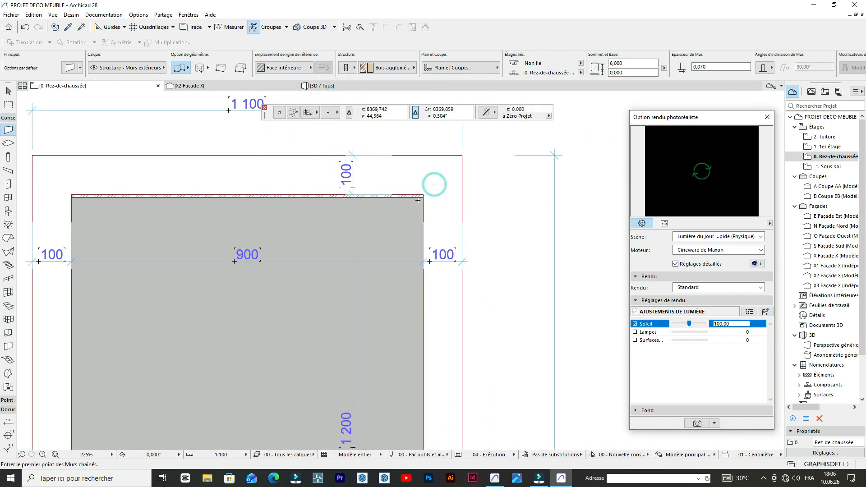
{"action": "scroll", "coordinate": [338, 215], "scroll_direction": "up", "scroll_amount": 2}
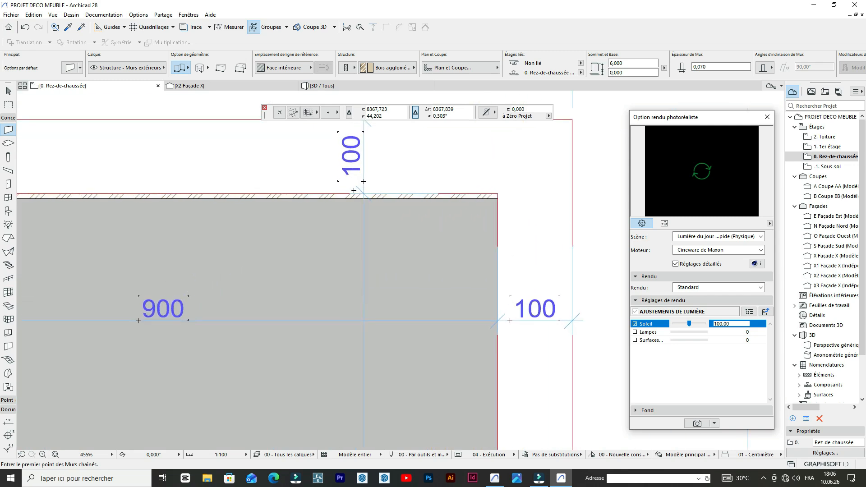
{"action": "key", "text": "ctrl+z"}
- Draw chained walls along the hatched panel's upper edge, 9 long, and down its right edge, 12 long
{"action": "scroll", "coordinate": [363, 192], "scroll_direction": "down", "scroll_amount": 2}
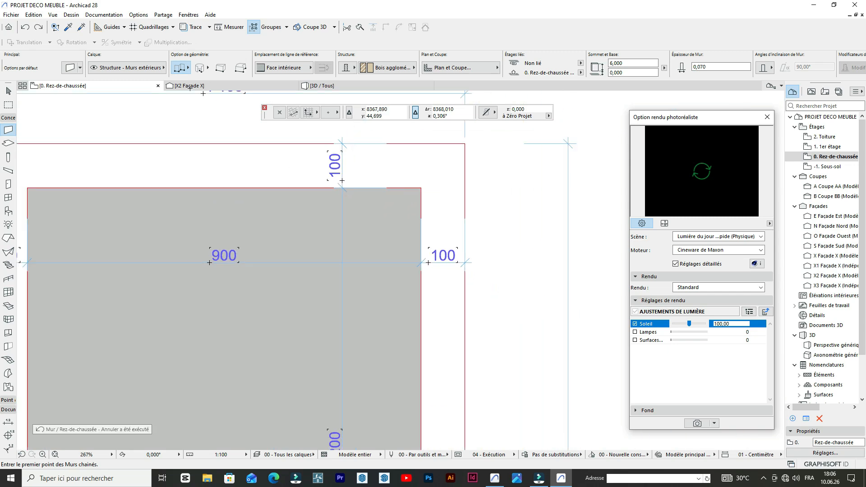
{"action": "scroll", "coordinate": [72, 207], "scroll_direction": "up", "scroll_amount": 1}
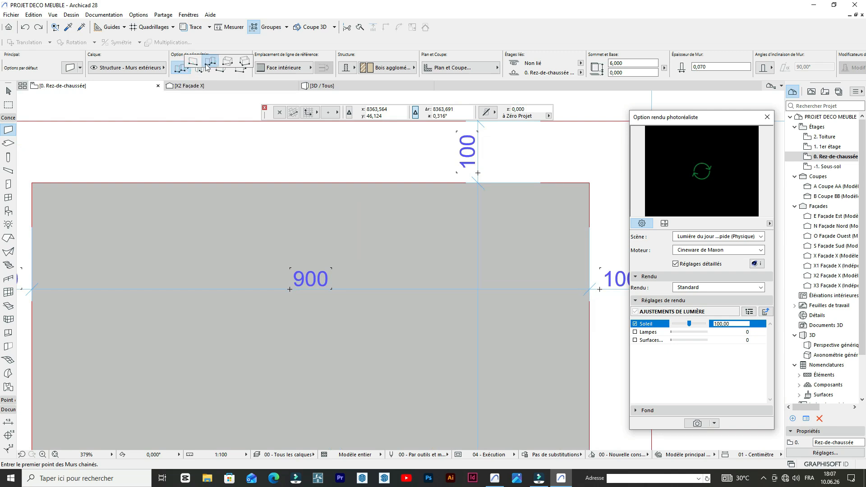
{"action": "left_click", "coordinate": [32, 182]}
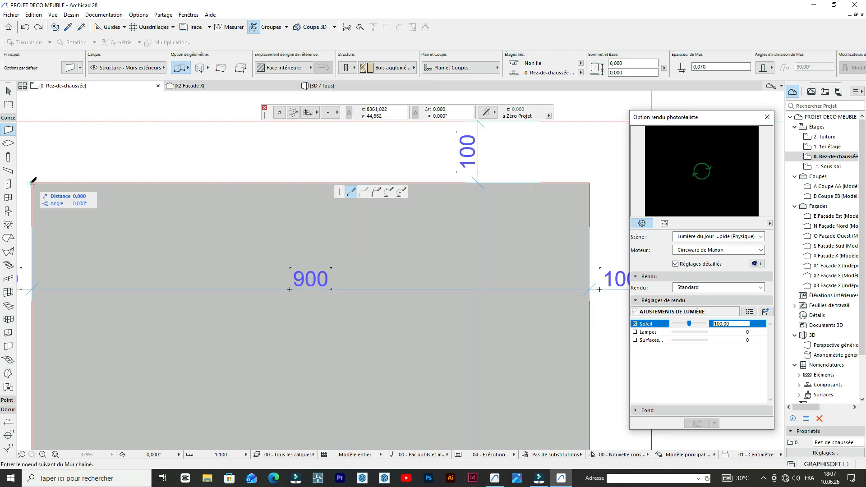
{"action": "scroll", "coordinate": [129, 181], "scroll_direction": "down", "scroll_amount": 4}
{"action": "scroll", "coordinate": [376, 190], "scroll_direction": "up", "scroll_amount": 2}
{"action": "scroll", "coordinate": [338, 180], "scroll_direction": "up", "scroll_amount": 3}
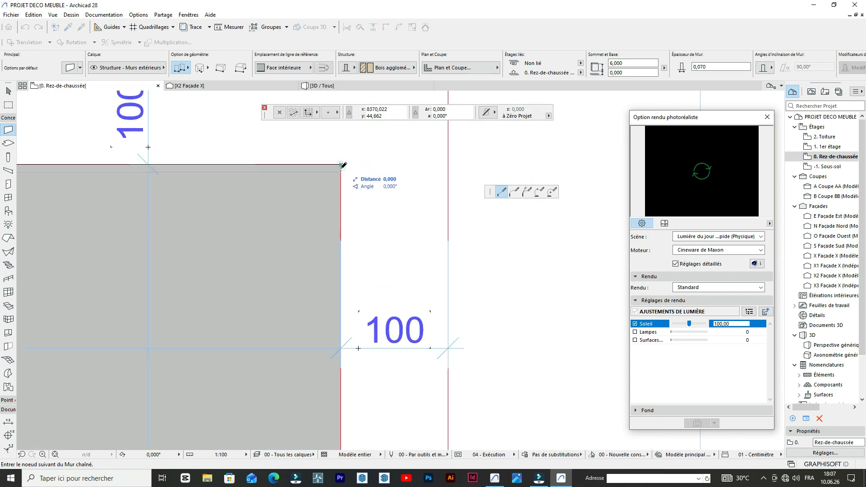
{"action": "scroll", "coordinate": [311, 289], "scroll_direction": "down", "scroll_amount": 4}
{"action": "scroll", "coordinate": [324, 384], "scroll_direction": "up", "scroll_amount": 5}
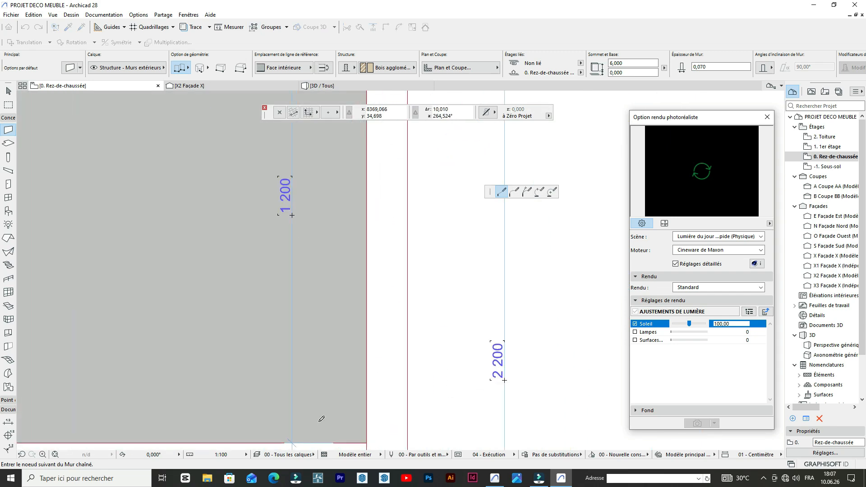
{"action": "scroll", "coordinate": [370, 388], "scroll_direction": "down", "scroll_amount": 4}
{"action": "scroll", "coordinate": [410, 360], "scroll_direction": "up", "scroll_amount": 3}
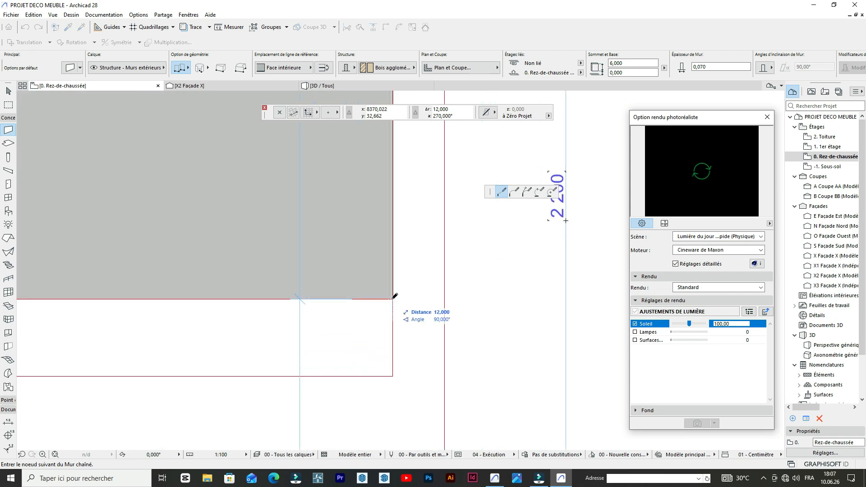
{"action": "scroll", "coordinate": [395, 296], "scroll_direction": "down", "scroll_amount": 3}
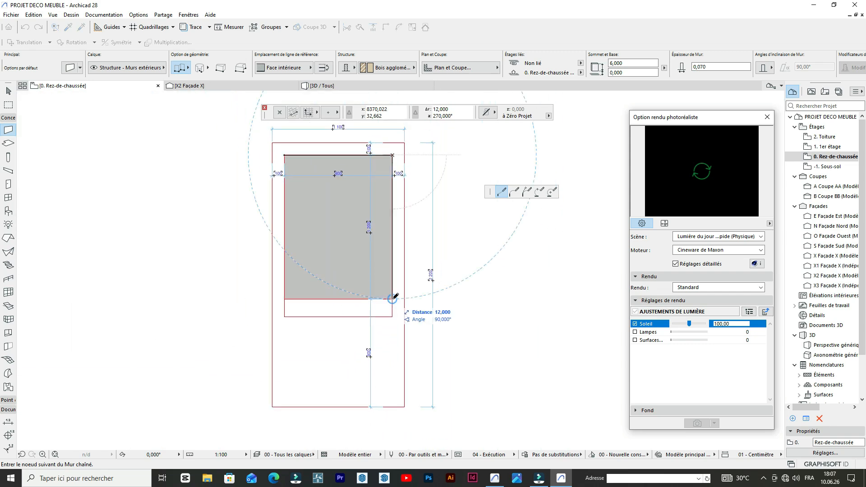
{"action": "scroll", "coordinate": [396, 296], "scroll_direction": "up", "scroll_amount": 2}
{"action": "scroll", "coordinate": [395, 297], "scroll_direction": "up", "scroll_amount": 2}
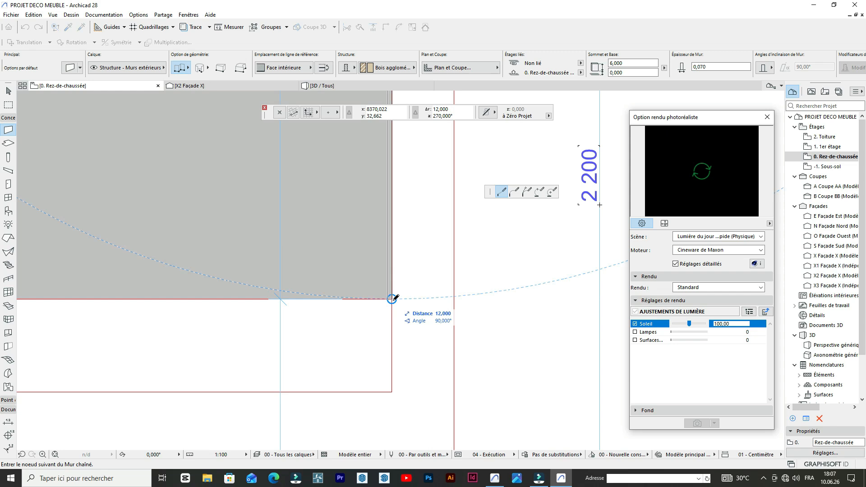
{"action": "key", "text": "Escape"}
{"action": "scroll", "coordinate": [392, 298], "scroll_direction": "down", "scroll_amount": 4}
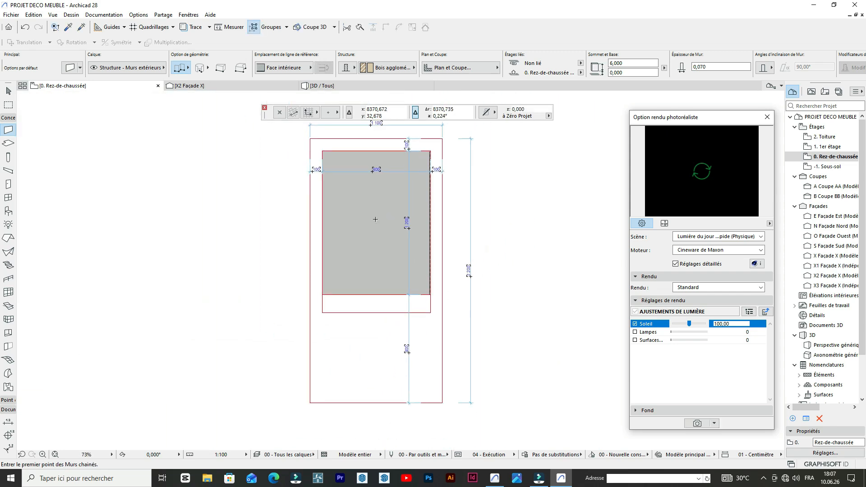
{"action": "scroll", "coordinate": [317, 153], "scroll_direction": "up", "scroll_amount": 6}
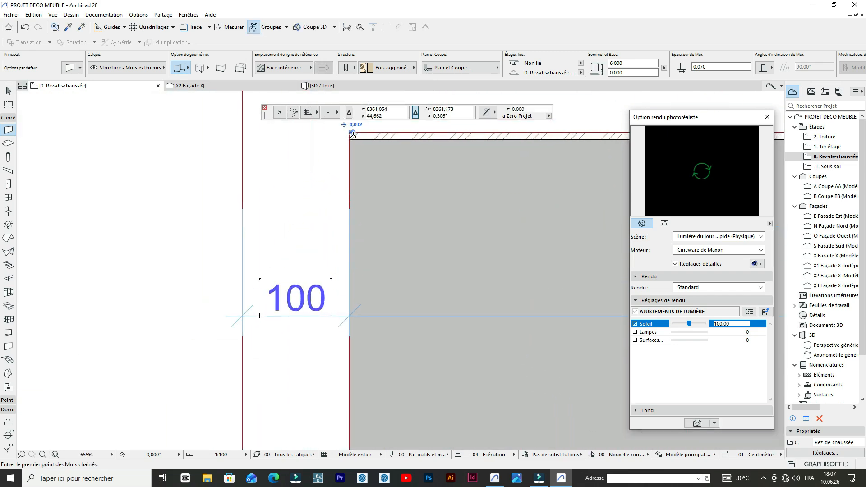
{"action": "left_click", "coordinate": [349, 135]}
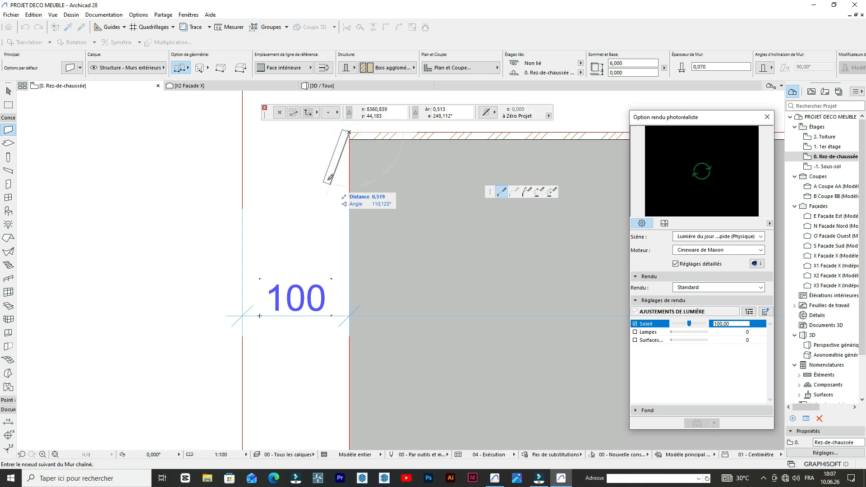
{"action": "key", "text": "Escape"}
{"action": "scroll", "coordinate": [339, 191], "scroll_direction": "down", "scroll_amount": 5}
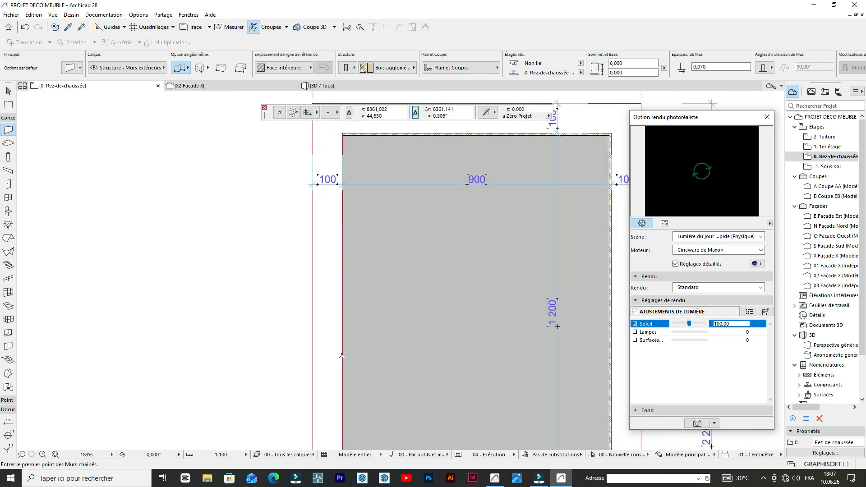
- Draw a wall 12 long up the hatched panel's left edge, from its lower-left to its upper-left corner
{"action": "scroll", "coordinate": [339, 270], "scroll_direction": "up", "scroll_amount": 3}
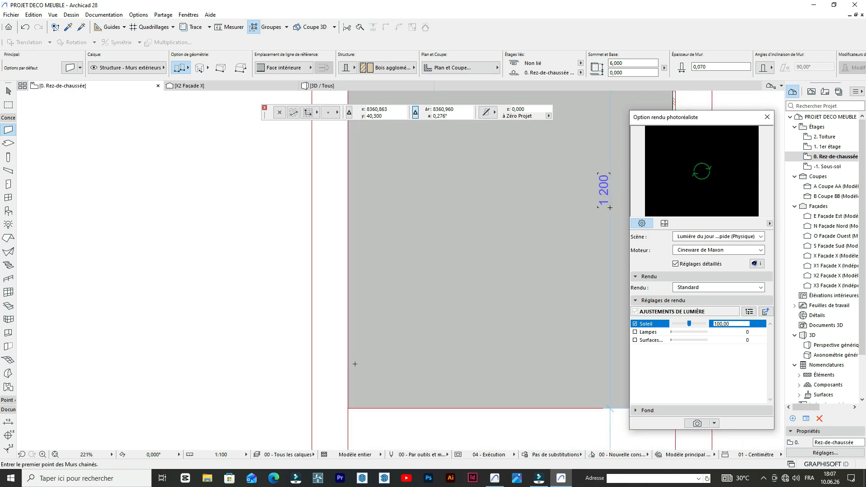
{"action": "scroll", "coordinate": [329, 397], "scroll_direction": "up", "scroll_amount": 2}
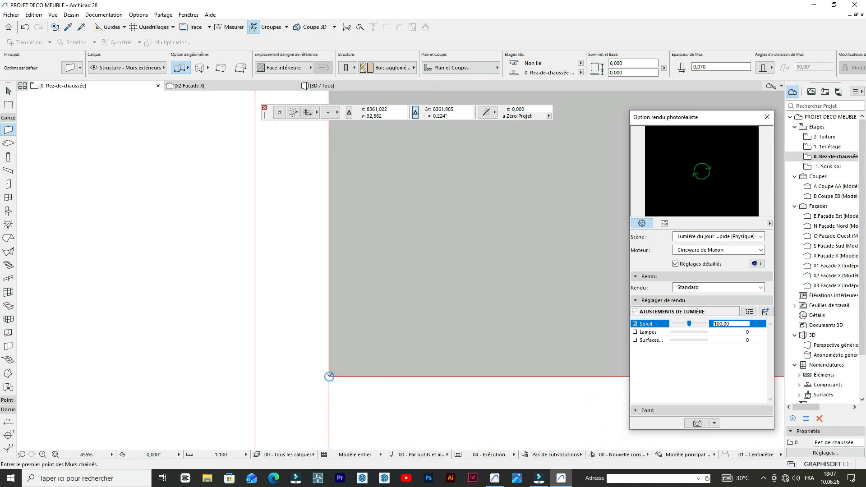
{"action": "left_click", "coordinate": [329, 376]}
{"action": "scroll", "coordinate": [333, 320], "scroll_direction": "down", "scroll_amount": 4}
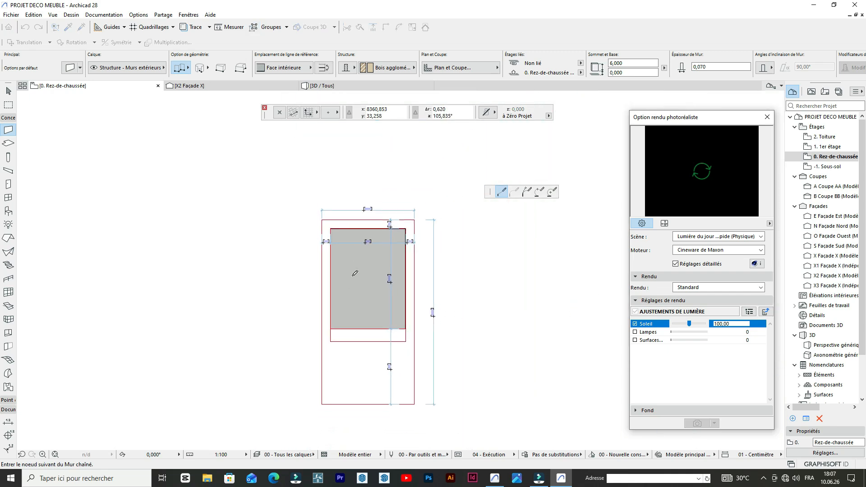
{"action": "scroll", "coordinate": [336, 220], "scroll_direction": "up", "scroll_amount": 6}
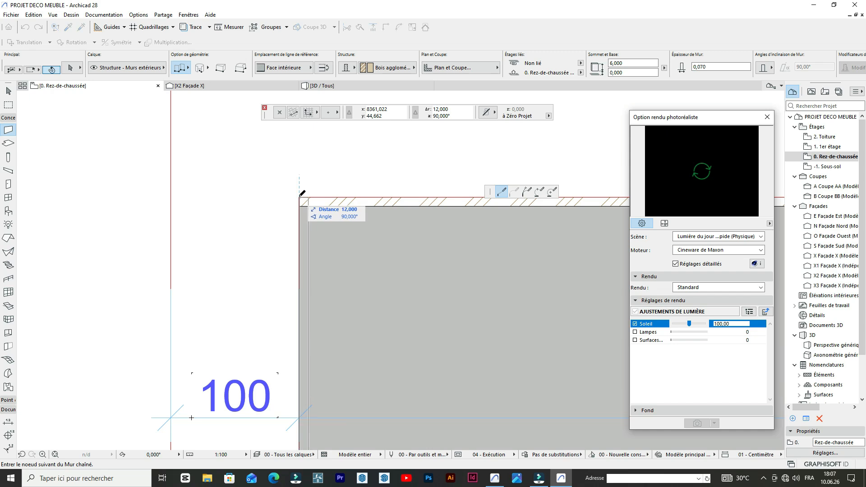
{"action": "left_click", "coordinate": [299, 196]}
{"action": "scroll", "coordinate": [293, 191], "scroll_direction": "down", "scroll_amount": 6}
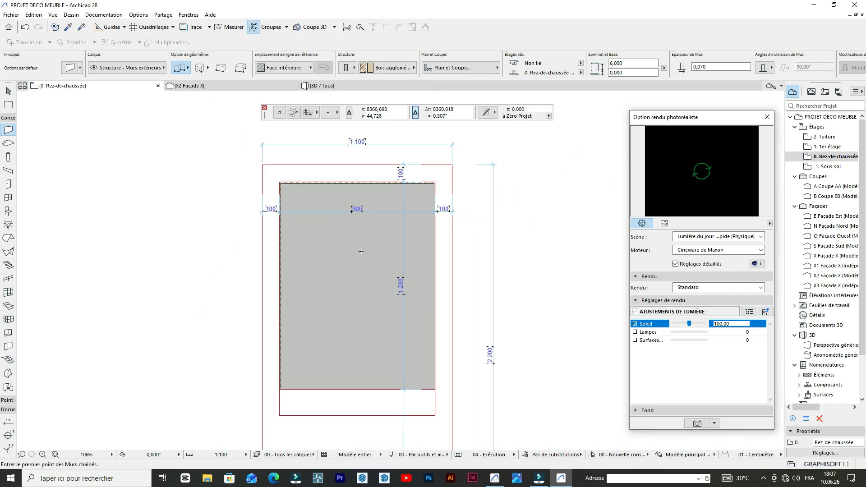
{"action": "scroll", "coordinate": [372, 379], "scroll_direction": "up", "scroll_amount": 6}
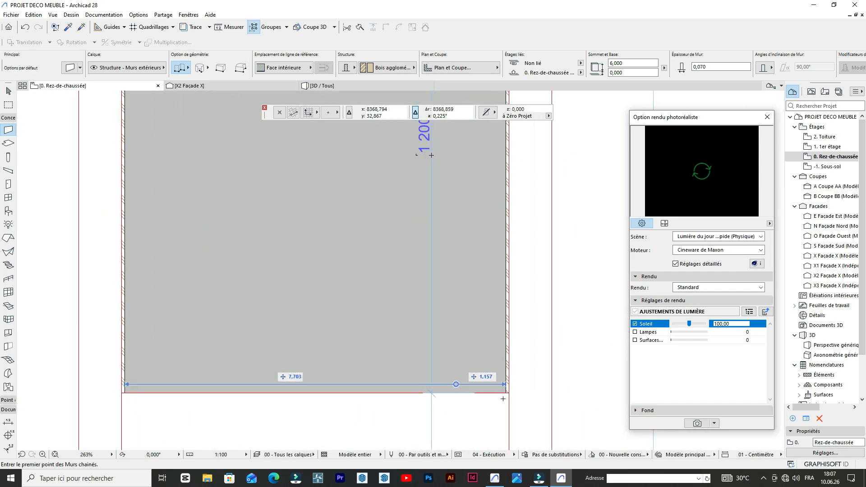
- Draw a wall 9 long along the hatched panel's lower edge, from its lower-right to its lower-left corner
{"action": "scroll", "coordinate": [498, 380], "scroll_direction": "up", "scroll_amount": 2}
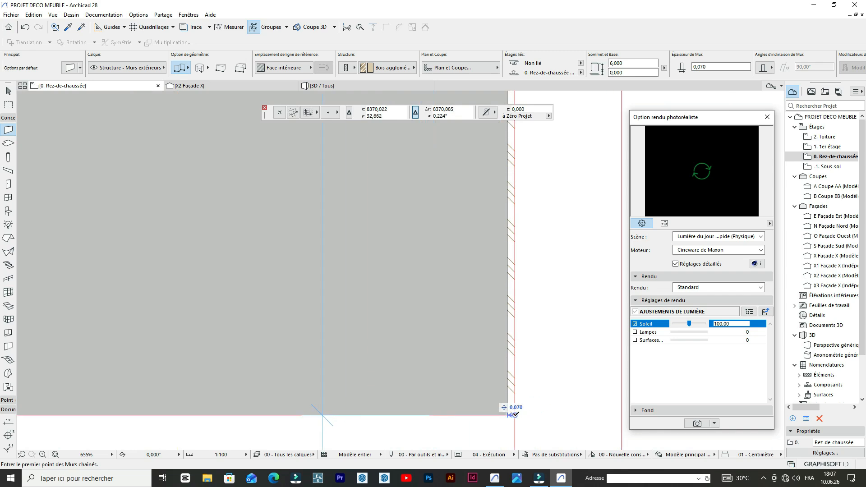
{"action": "left_click", "coordinate": [514, 414]}
{"action": "scroll", "coordinate": [515, 411], "scroll_direction": "down", "scroll_amount": 3}
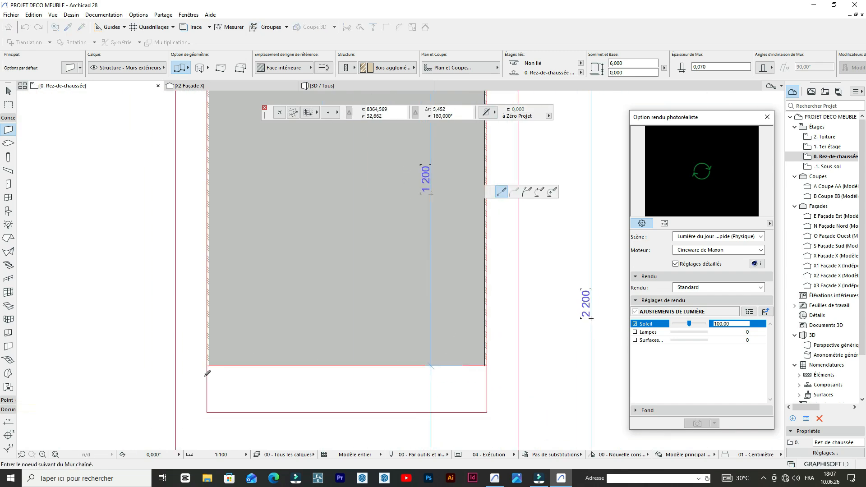
{"action": "scroll", "coordinate": [208, 374], "scroll_direction": "up", "scroll_amount": 2}
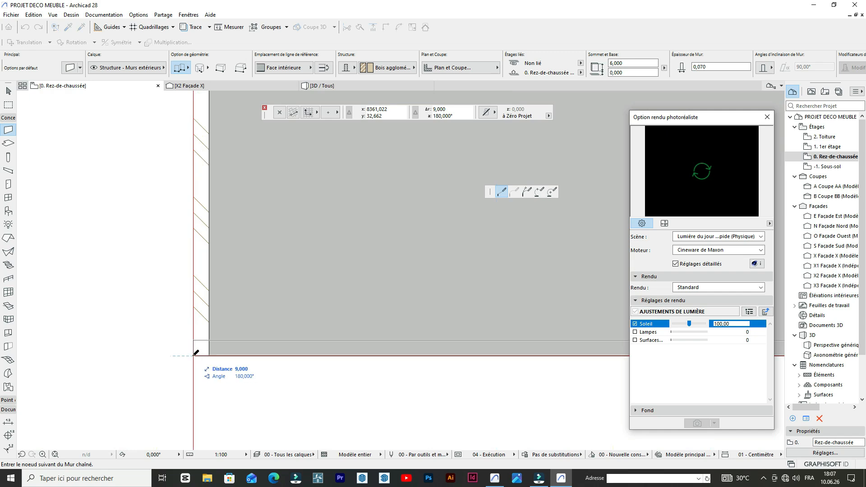
{"action": "double_click", "coordinate": [193, 355]}
{"action": "scroll", "coordinate": [217, 304], "scroll_direction": "down", "scroll_amount": 7}
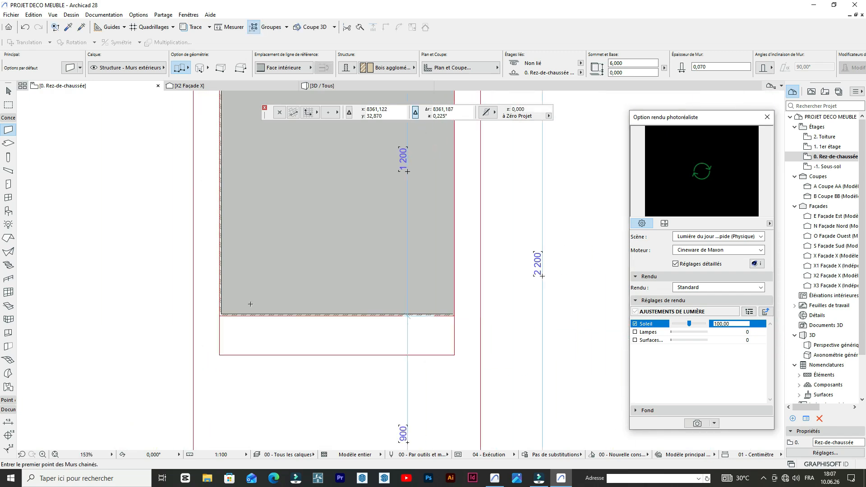
- Switch from the Wall tool to the Line tool for 2D drafting on the hatched panel
{"action": "scroll", "coordinate": [343, 247], "scroll_direction": "down", "scroll_amount": 3}
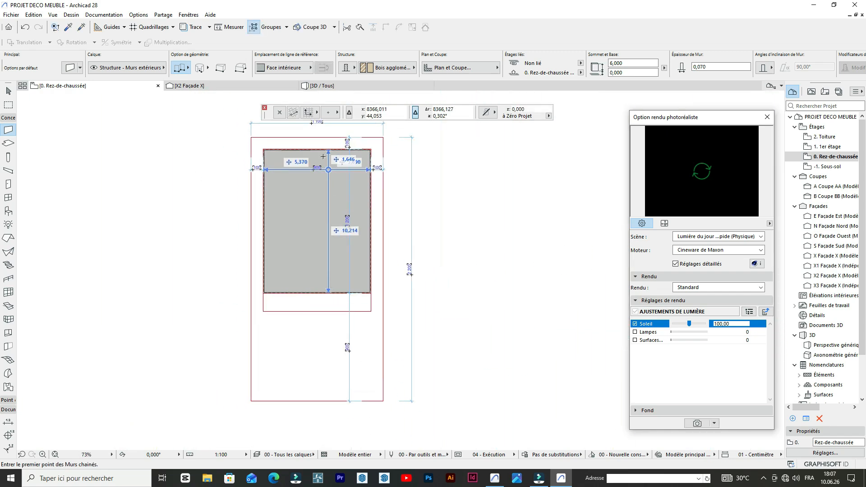
{"action": "scroll", "coordinate": [316, 159], "scroll_direction": "up", "scroll_amount": 5}
{"action": "scroll", "coordinate": [305, 160], "scroll_direction": "up", "scroll_amount": 4}
{"action": "scroll", "coordinate": [306, 167], "scroll_direction": "down", "scroll_amount": 8}
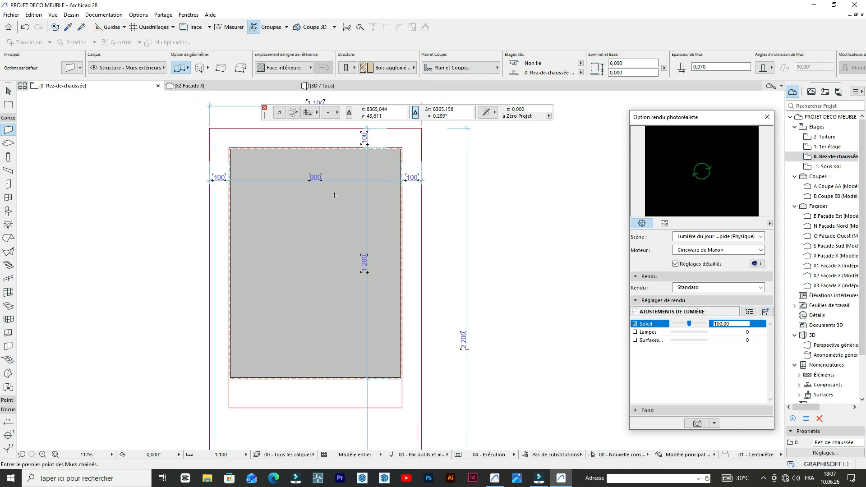
{"action": "scroll", "coordinate": [344, 158], "scroll_direction": "up", "scroll_amount": 8}
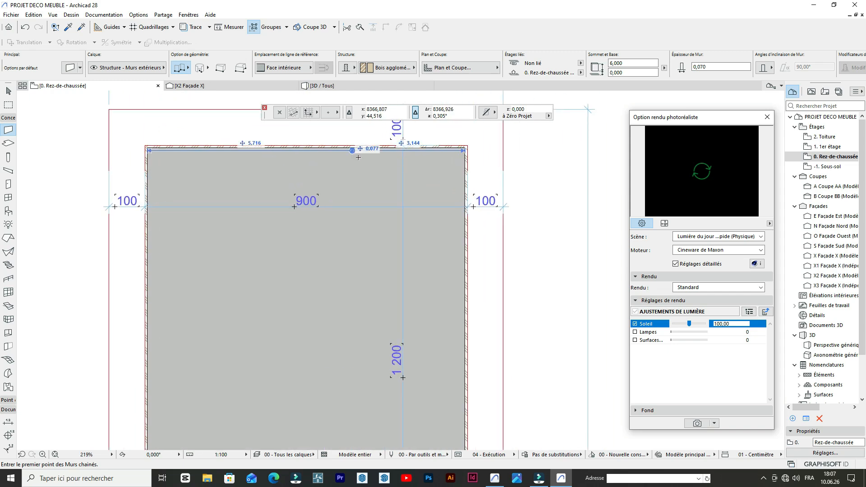
{"action": "scroll", "coordinate": [343, 158], "scroll_direction": "down", "scroll_amount": 8}
{"action": "scroll", "coordinate": [352, 156], "scroll_direction": "up", "scroll_amount": 2}
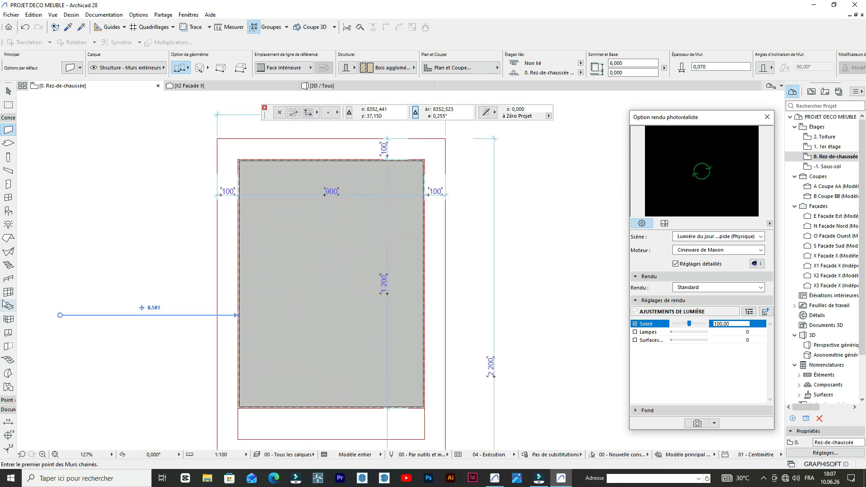
{"action": "left_click", "coordinate": [8, 118]}
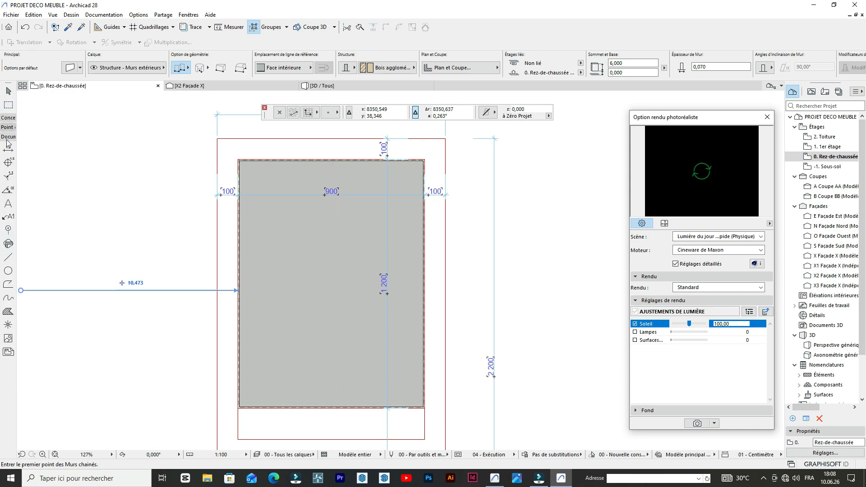
{"action": "left_click", "coordinate": [9, 259]}
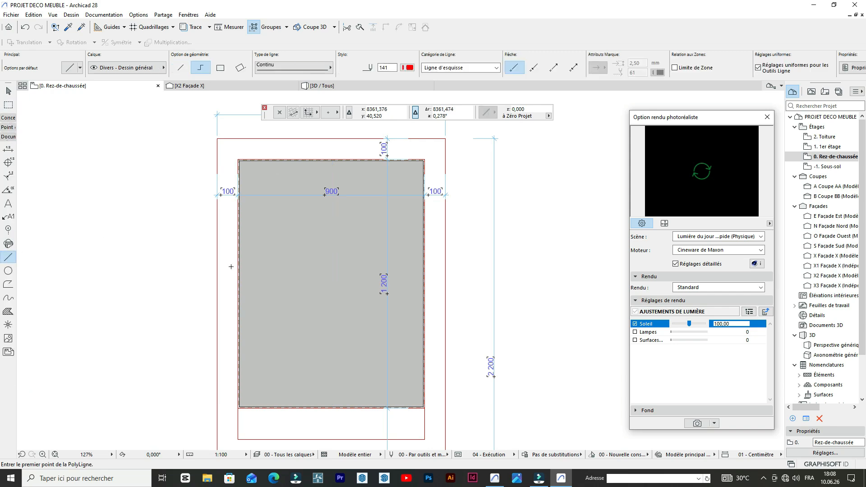
{"action": "scroll", "coordinate": [231, 267], "scroll_direction": "up", "scroll_amount": 5}
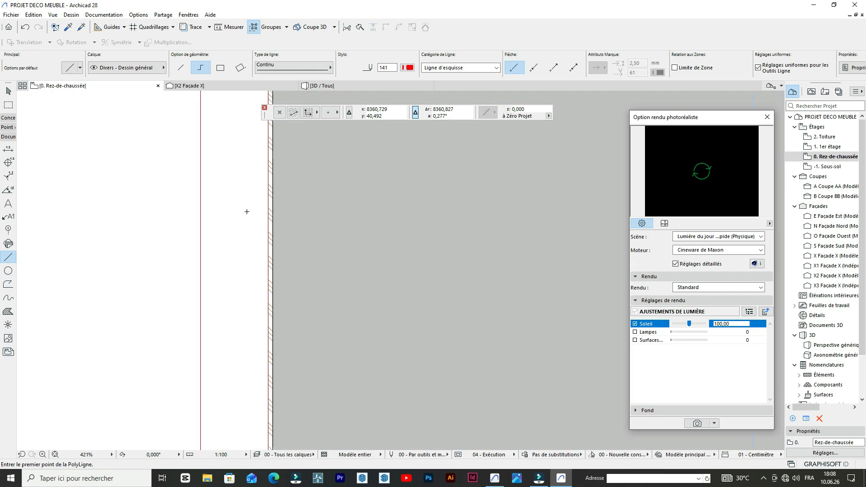
{"action": "scroll", "coordinate": [296, 208], "scroll_direction": "down", "scroll_amount": 6}
{"action": "scroll", "coordinate": [469, 212], "scroll_direction": "up", "scroll_amount": 7}
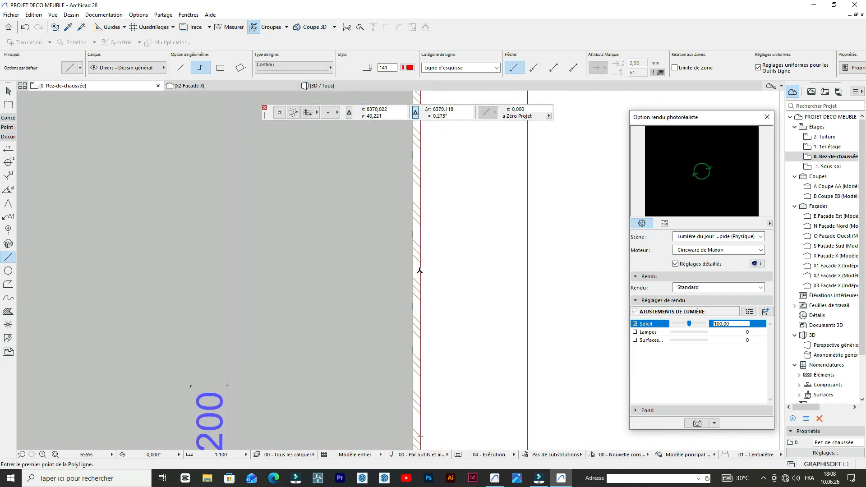
{"action": "left_click", "coordinate": [421, 270]}
{"action": "scroll", "coordinate": [446, 246], "scroll_direction": "down", "scroll_amount": 6}
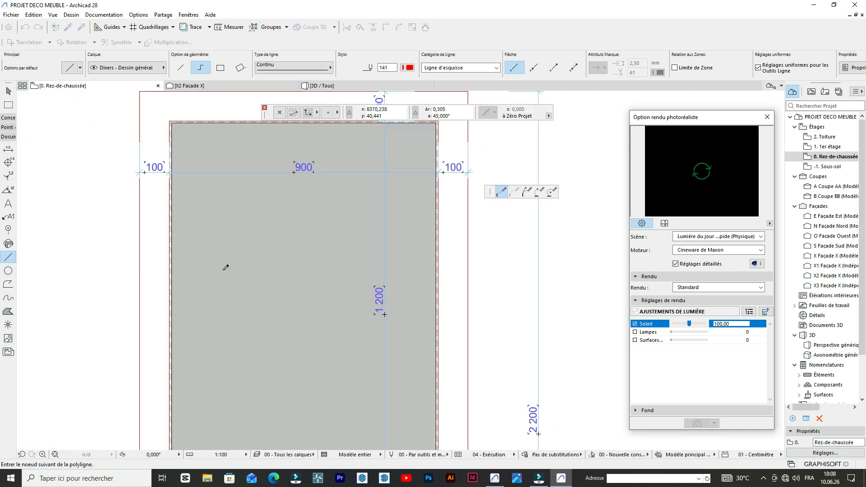
{"action": "key", "text": "Escape"}
- Draw a horizontal line about 8.86 long across the hatched panel, between the inner faces of the left and right walls
{"action": "scroll", "coordinate": [180, 262], "scroll_direction": "up", "scroll_amount": 6}
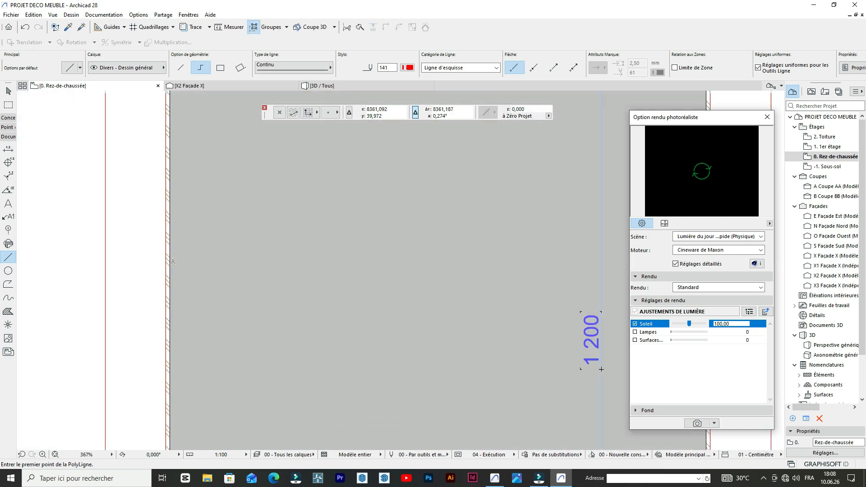
{"action": "left_click", "coordinate": [168, 265]}
{"action": "scroll", "coordinate": [167, 265], "scroll_direction": "down", "scroll_amount": 7}
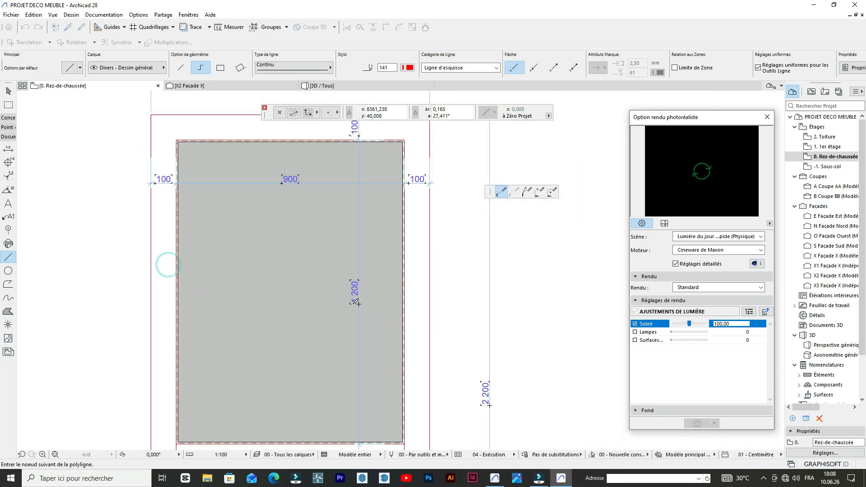
{"action": "scroll", "coordinate": [403, 273], "scroll_direction": "up", "scroll_amount": 5}
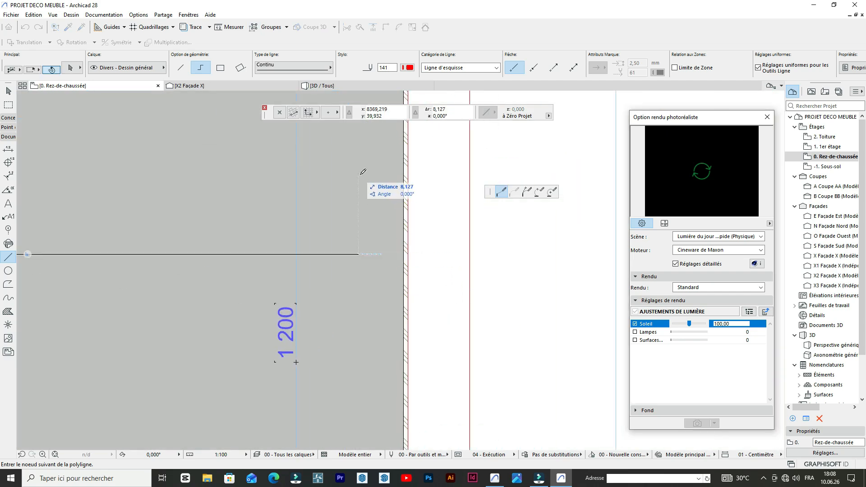
{"action": "double_click", "coordinate": [404, 254]}
{"action": "scroll", "coordinate": [404, 253], "scroll_direction": "down", "scroll_amount": 5}
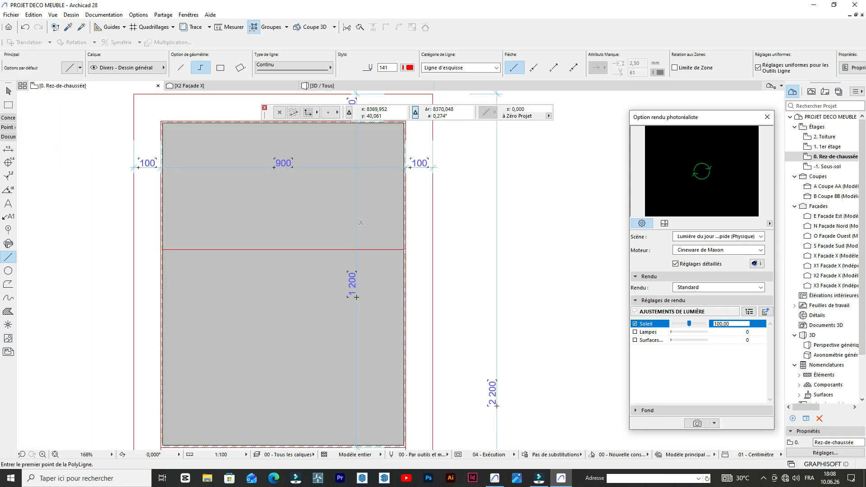
- Draw a vertical line from the horizontal line's midpoint to the panel's upper edge and stretch its lower end to the lower edge
{"action": "left_click", "coordinate": [312, 249]}
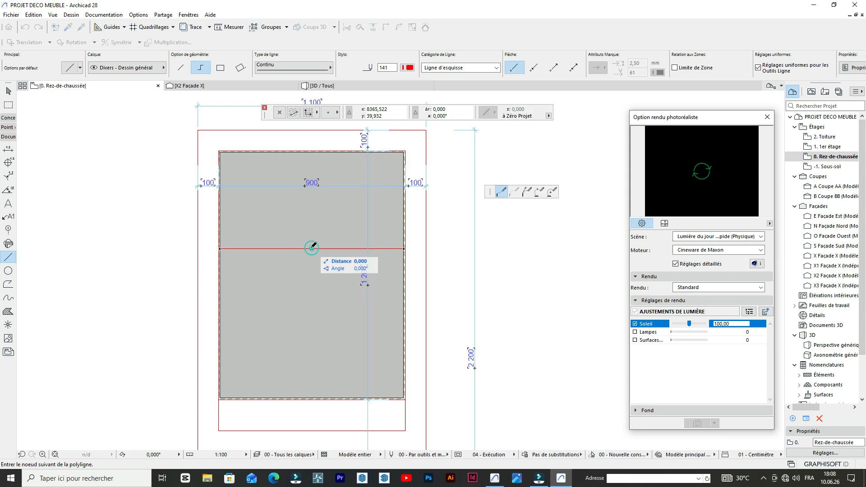
{"action": "double_click", "coordinate": [312, 151]}
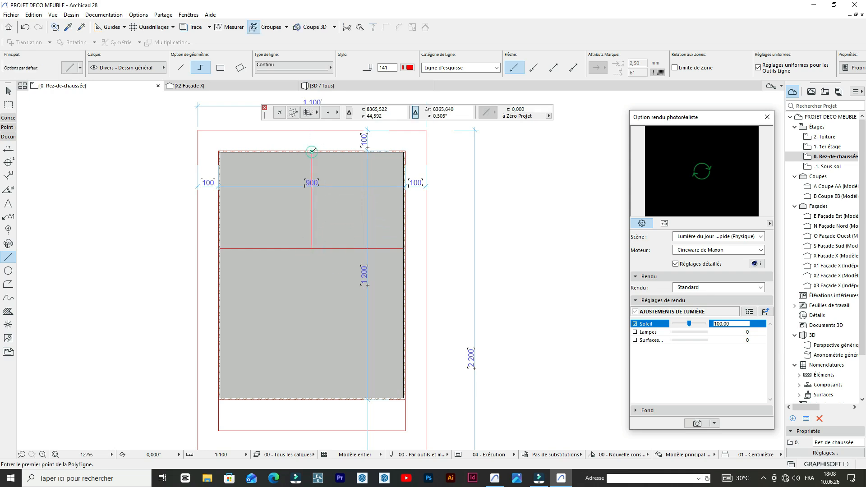
{"action": "left_click", "coordinate": [312, 247], "text": "shift"}
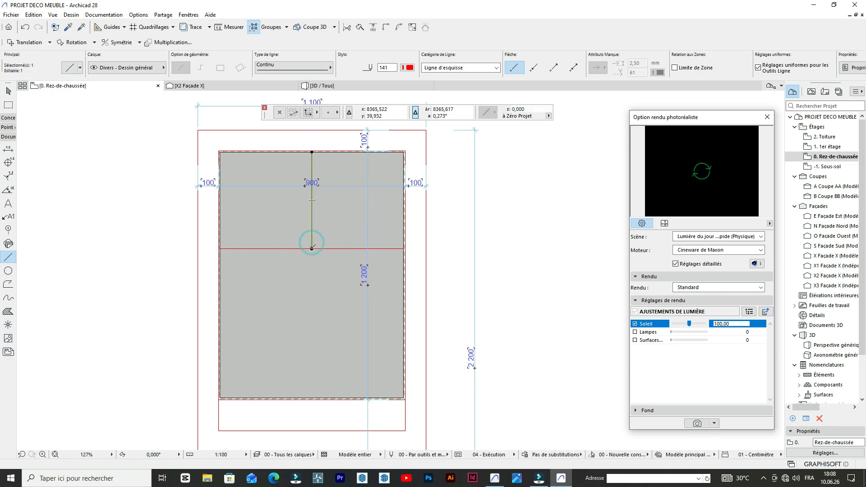
{"action": "left_click", "coordinate": [312, 248]}
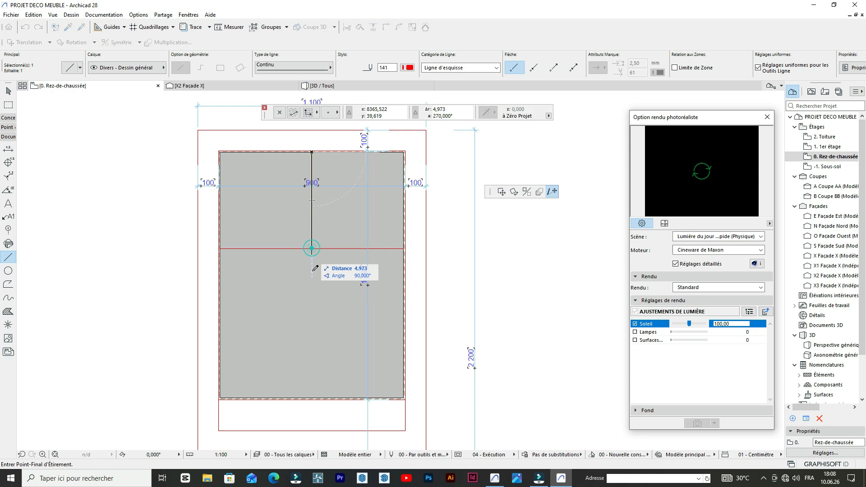
{"action": "left_click", "coordinate": [312, 397]}
{"action": "key", "text": "Escape"}
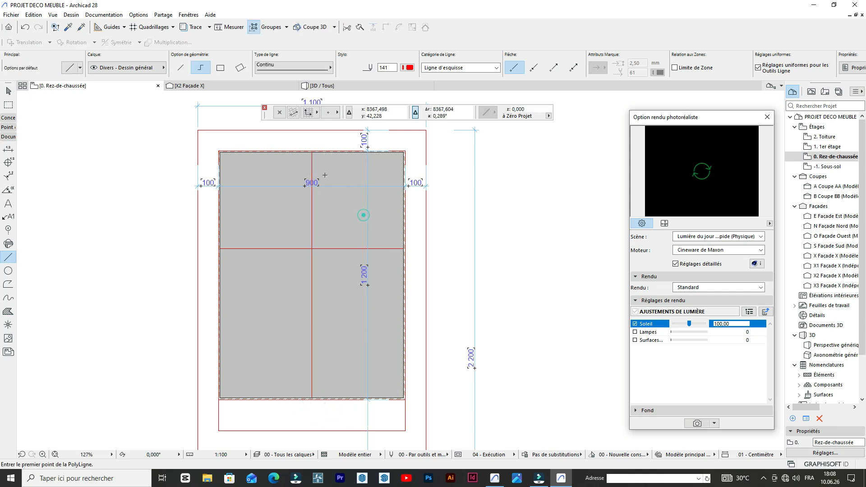
- Draw a horizontal line 4.43 long from the vertical line's midpoint to the inner face of the left wall
{"action": "scroll", "coordinate": [322, 167], "scroll_direction": "up", "scroll_amount": 3}
{"action": "scroll", "coordinate": [321, 165], "scroll_direction": "down", "scroll_amount": 4}
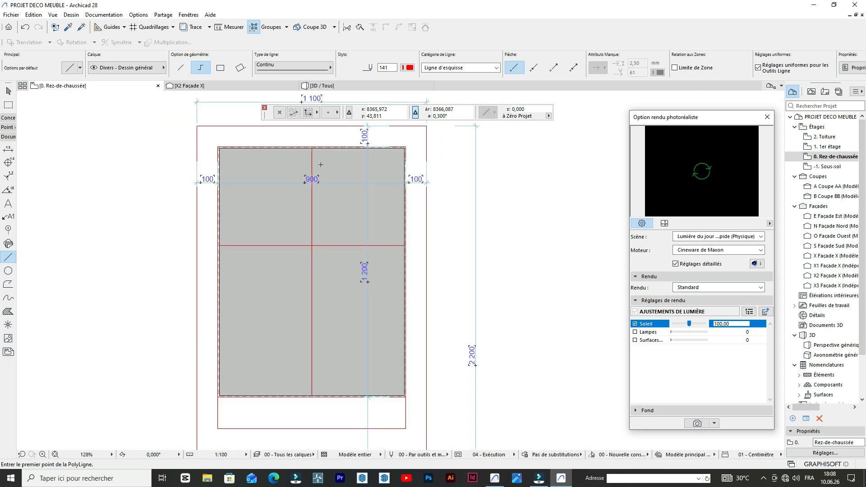
{"action": "scroll", "coordinate": [325, 177], "scroll_direction": "up", "scroll_amount": 2}
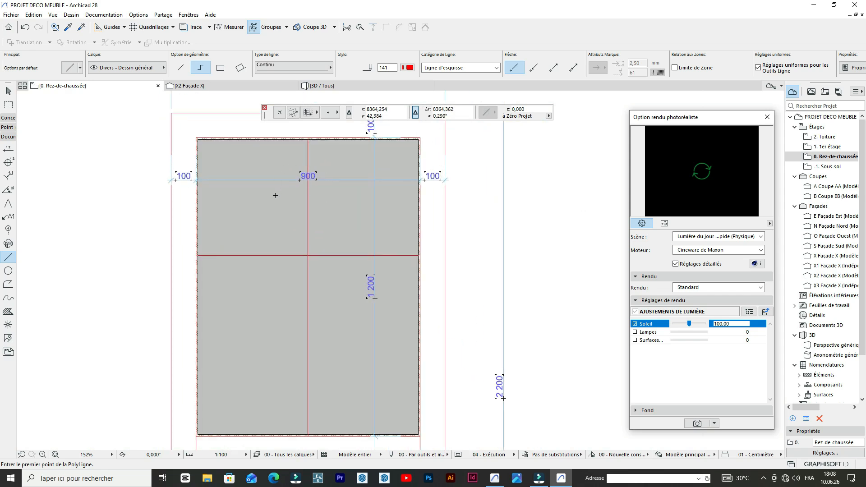
{"action": "scroll", "coordinate": [270, 179], "scroll_direction": "down", "scroll_amount": 2}
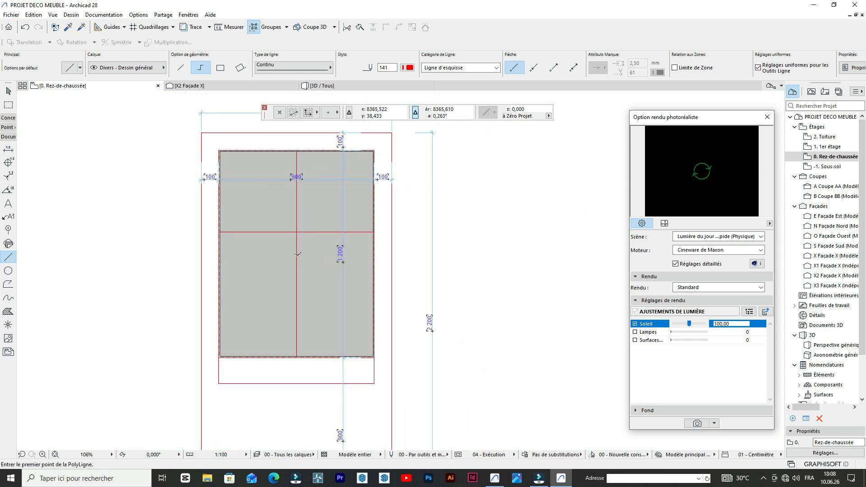
{"action": "scroll", "coordinate": [297, 254], "scroll_direction": "up", "scroll_amount": 4}
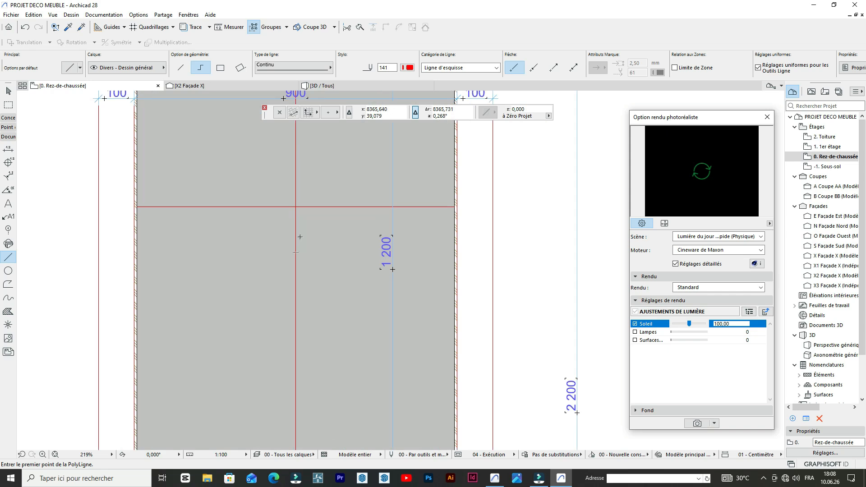
{"action": "left_click", "coordinate": [297, 252]}
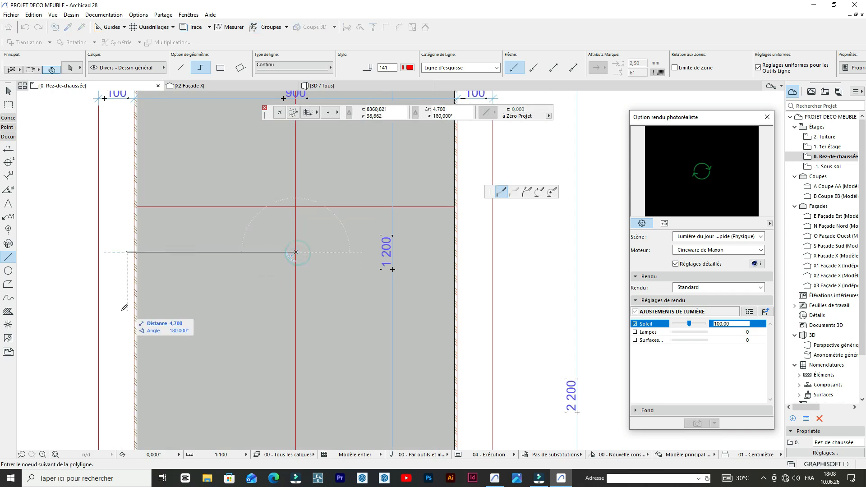
{"action": "left_click", "coordinate": [137, 252]}
{"action": "left_click", "coordinate": [136, 252]}
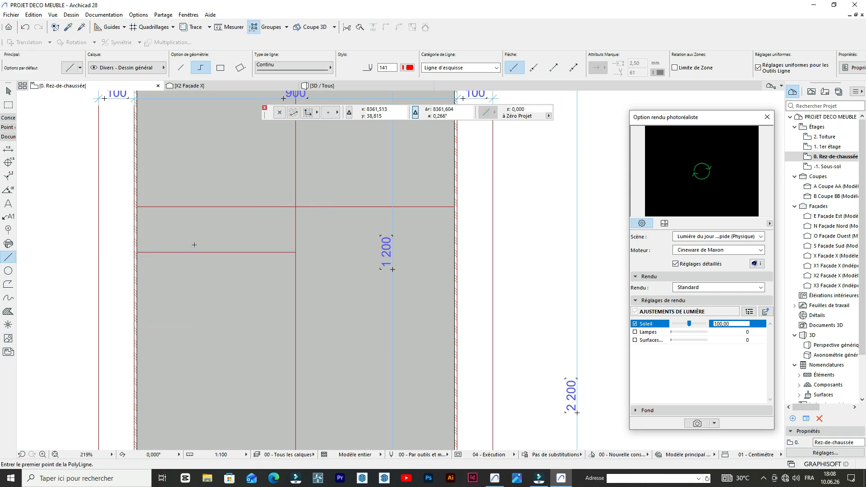
- Move the full-width horizontal line straight down to the vertical line's midpoint, aligned with the short horizontal line
{"action": "left_click", "coordinate": [265, 207]}
{"action": "left_click", "coordinate": [264, 206]}
{"action": "left_click", "coordinate": [273, 207], "text": "shift"}
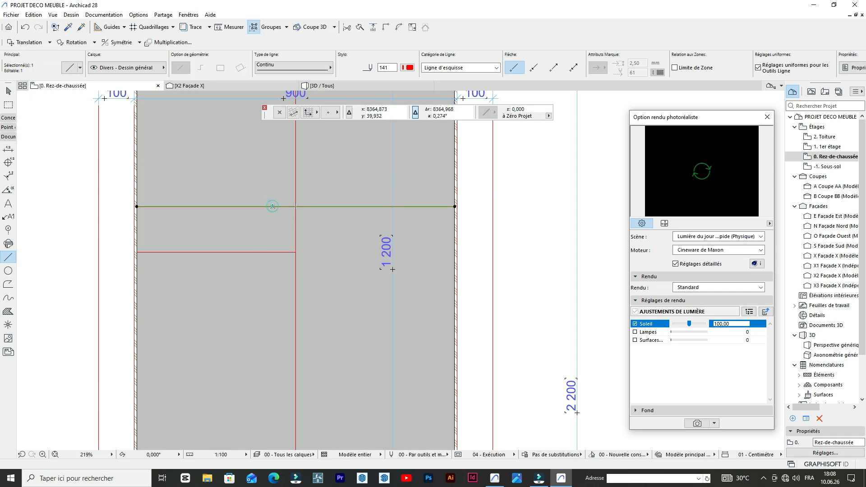
{"action": "left_click", "coordinate": [272, 206]}
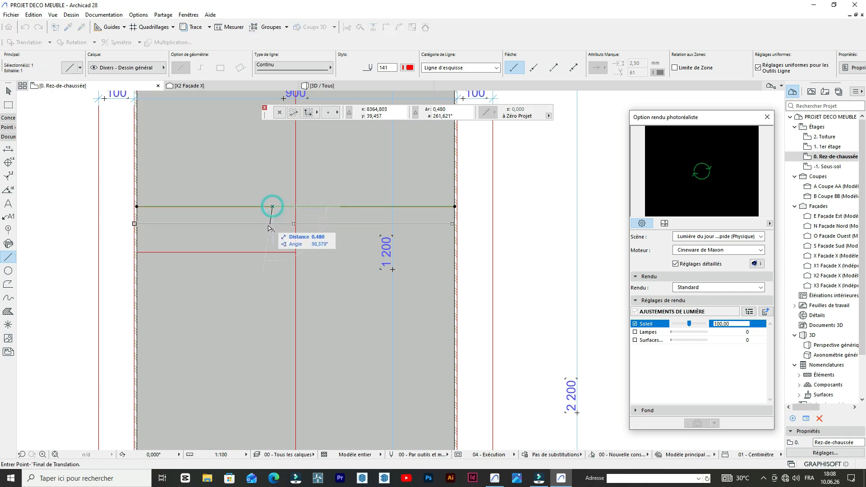
{"action": "left_click", "coordinate": [296, 253]}
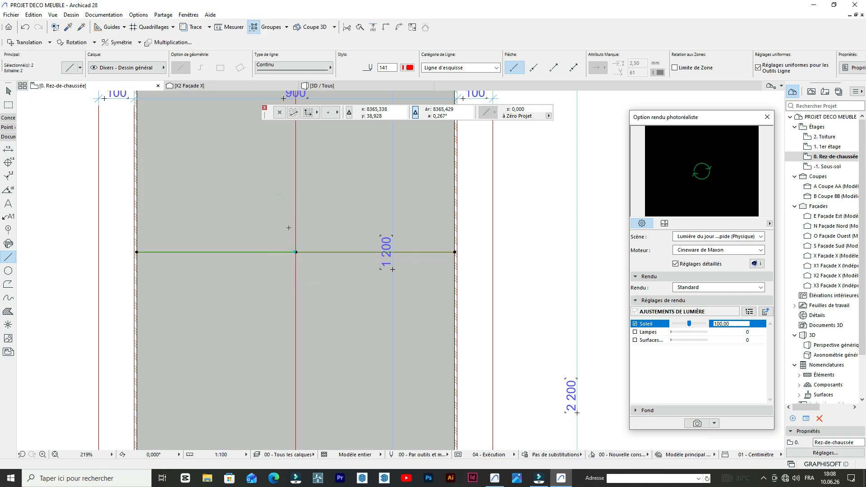
{"action": "left_click", "coordinate": [314, 211]}
{"action": "scroll", "coordinate": [311, 242], "scroll_direction": "down", "scroll_amount": 5}
{"action": "key", "text": "Escape"}
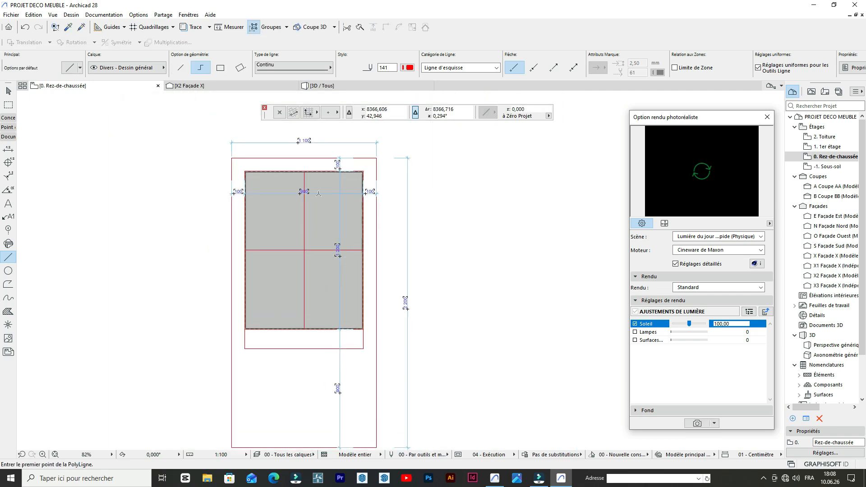
- Draw a vertical line 5.93 long from the centre lines' intersection up to the top wall's inner face
{"action": "scroll", "coordinate": [318, 195], "scroll_direction": "up", "scroll_amount": 5}
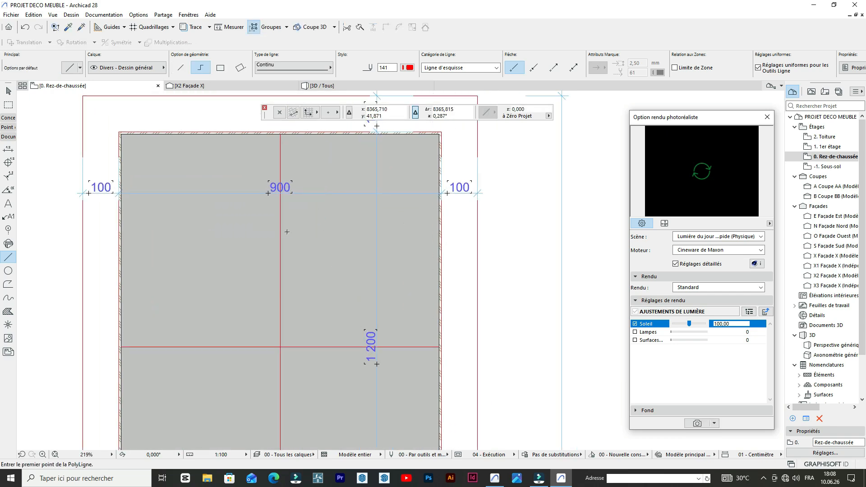
{"action": "scroll", "coordinate": [280, 237], "scroll_direction": "down", "scroll_amount": 2}
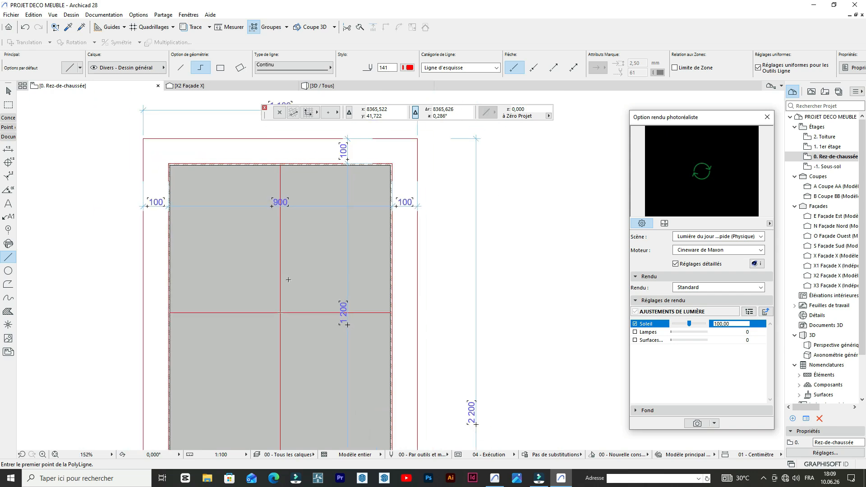
{"action": "left_click", "coordinate": [280, 312]}
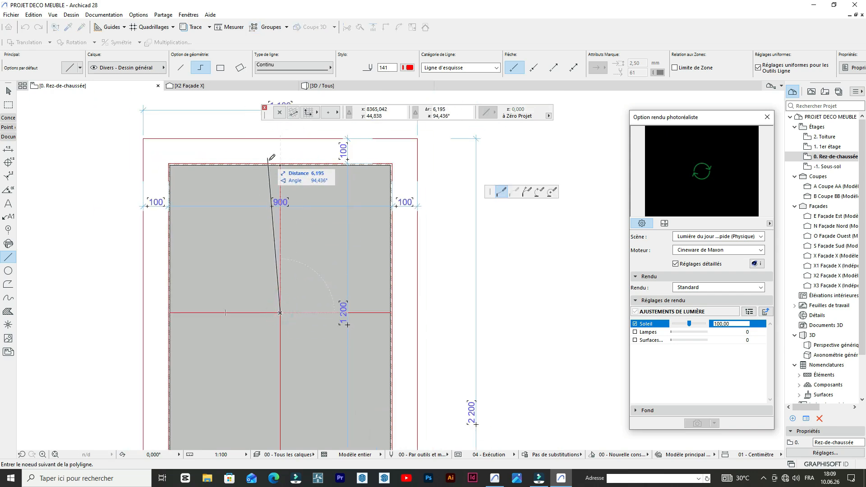
{"action": "scroll", "coordinate": [284, 162], "scroll_direction": "up", "scroll_amount": 8}
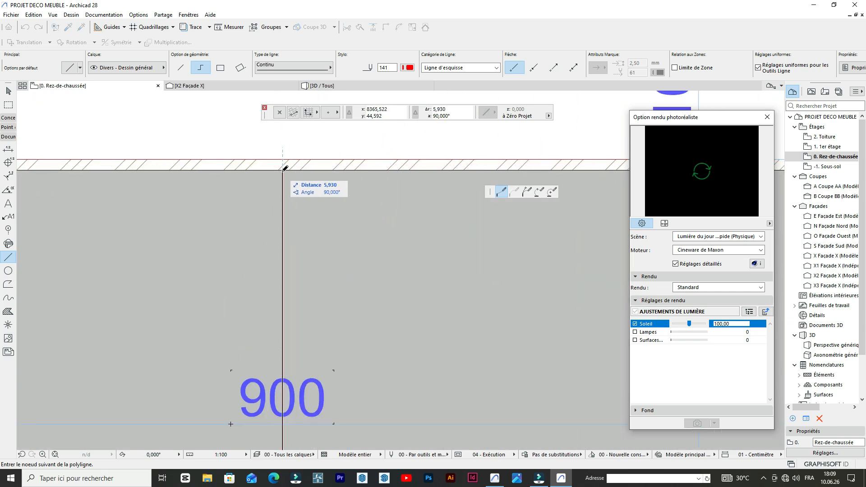
{"action": "left_click", "coordinate": [284, 169]}
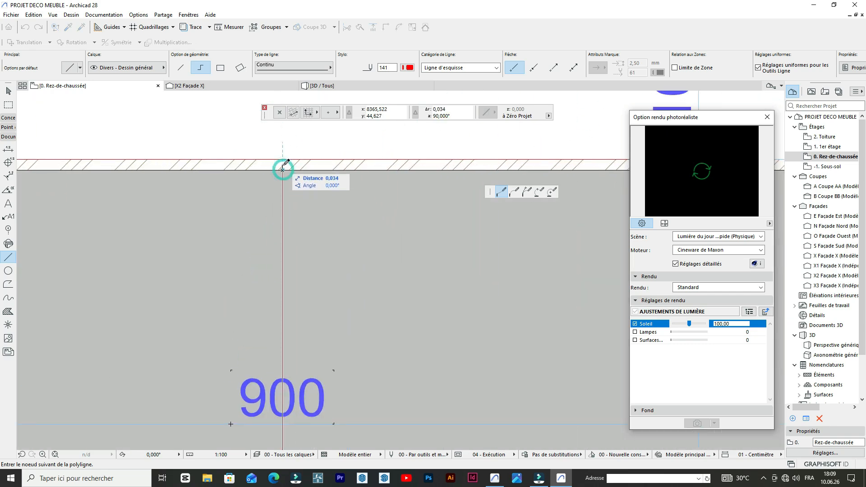
{"action": "left_click", "coordinate": [284, 169]}
{"action": "scroll", "coordinate": [284, 158], "scroll_direction": "down", "scroll_amount": 6}
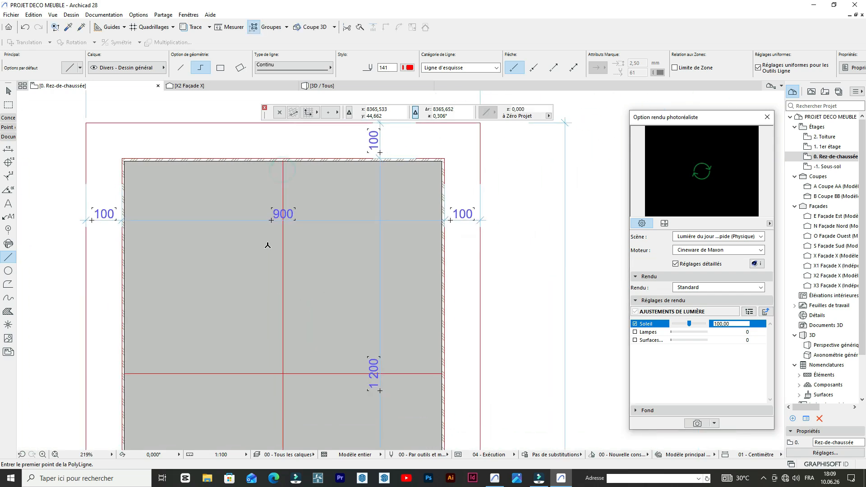
- Draw a horizontal line 4.43 long from the upper vertical line's midpoint to the left wall and stretch it to the right wall's inner face
{"action": "left_click", "coordinate": [283, 267]}
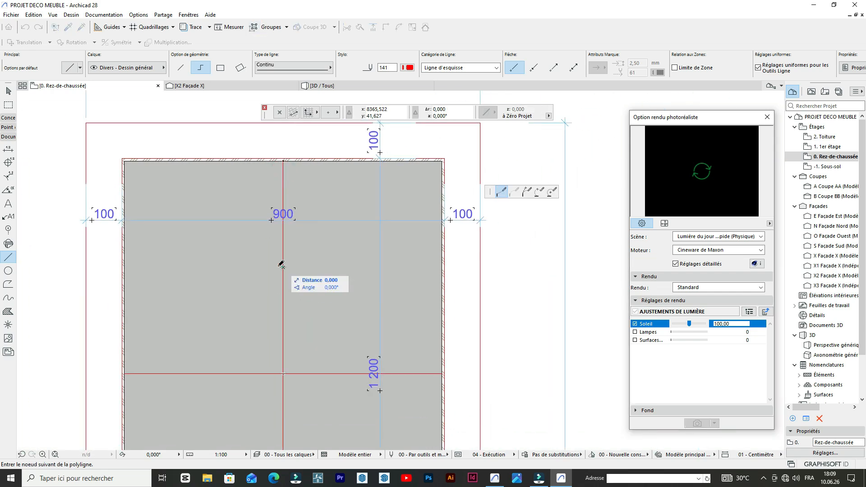
{"action": "double_click", "coordinate": [126, 267]}
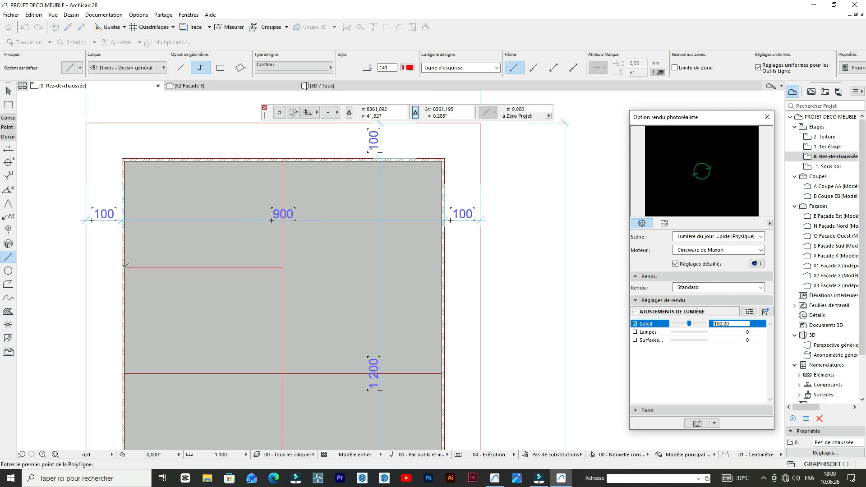
{"action": "left_click", "coordinate": [279, 267], "text": "shift"}
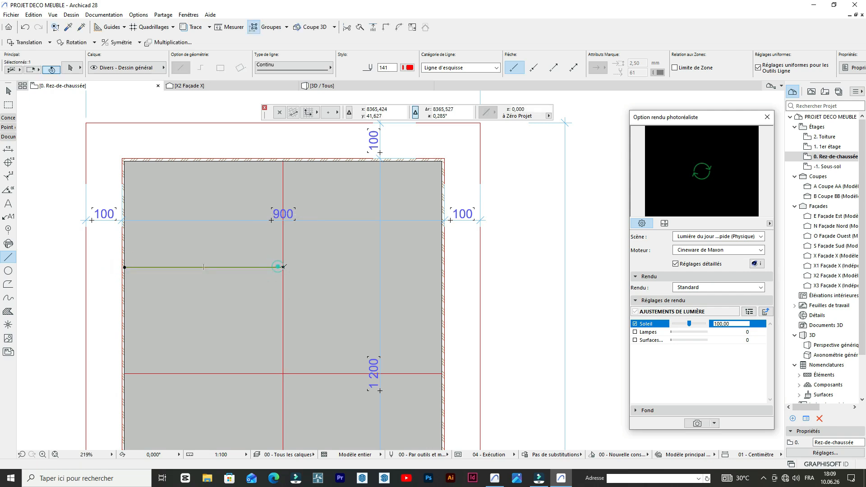
{"action": "left_click", "coordinate": [283, 267]}
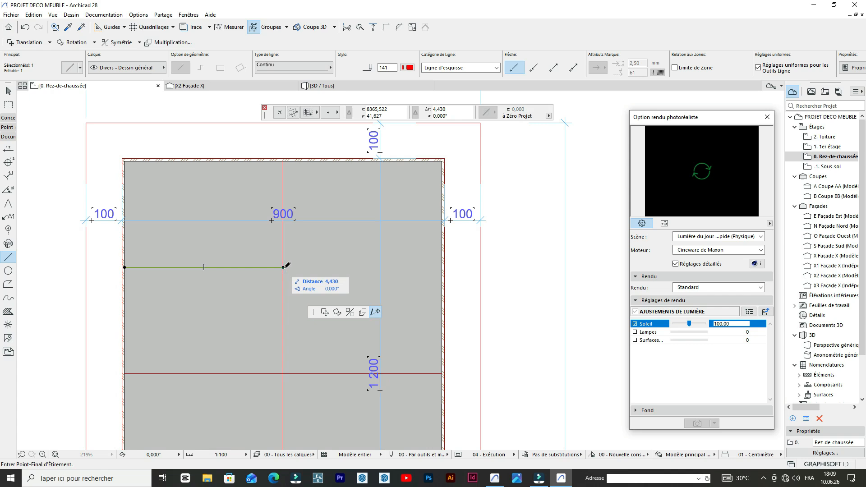
{"action": "left_click", "coordinate": [442, 267]}
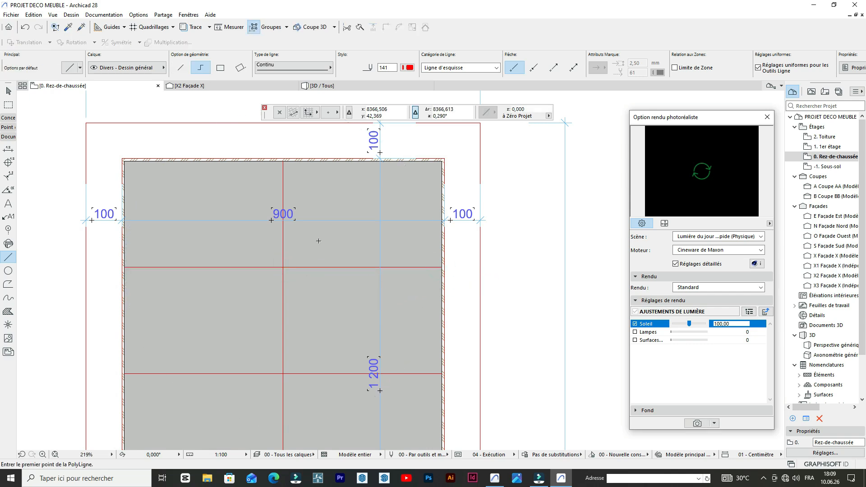
- Activate the Wall tool with its current 6,000 height and 0,070 thickness, and set the reference line location to Centre
{"action": "scroll", "coordinate": [315, 242], "scroll_direction": "down", "scroll_amount": 3}
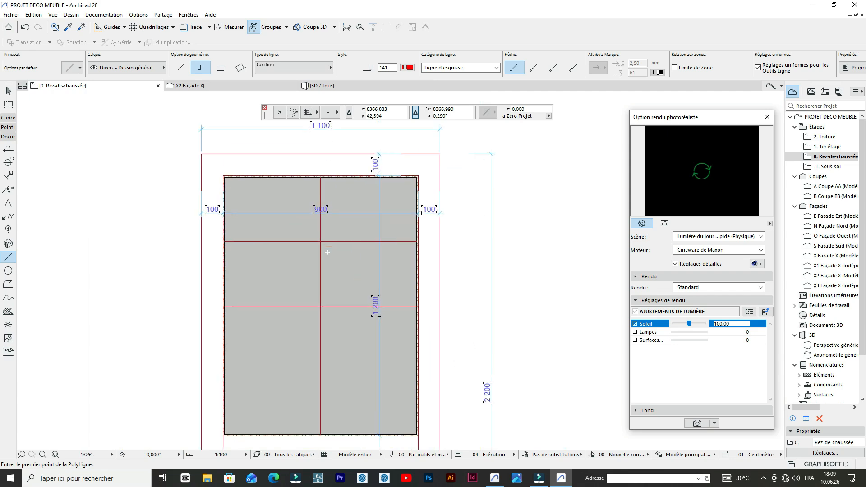
{"action": "scroll", "coordinate": [306, 225], "scroll_direction": "up", "scroll_amount": 3}
{"action": "scroll", "coordinate": [315, 189], "scroll_direction": "down", "scroll_amount": 2}
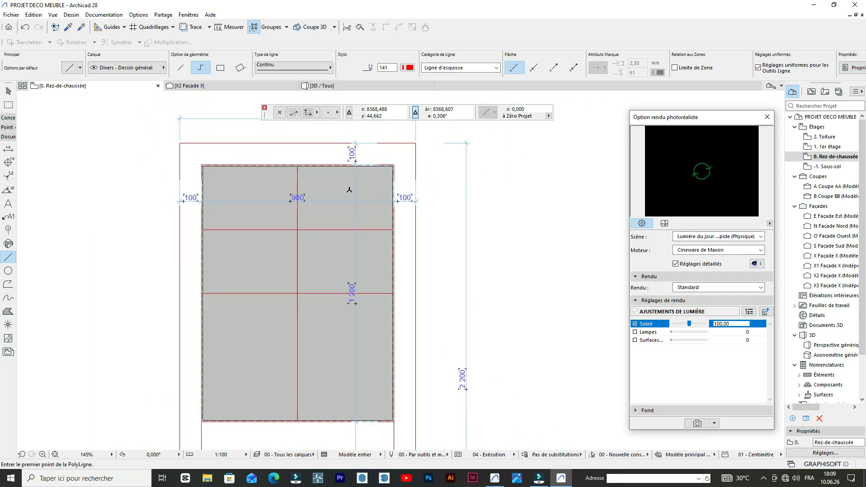
{"action": "scroll", "coordinate": [349, 190], "scroll_direction": "up", "scroll_amount": 3}
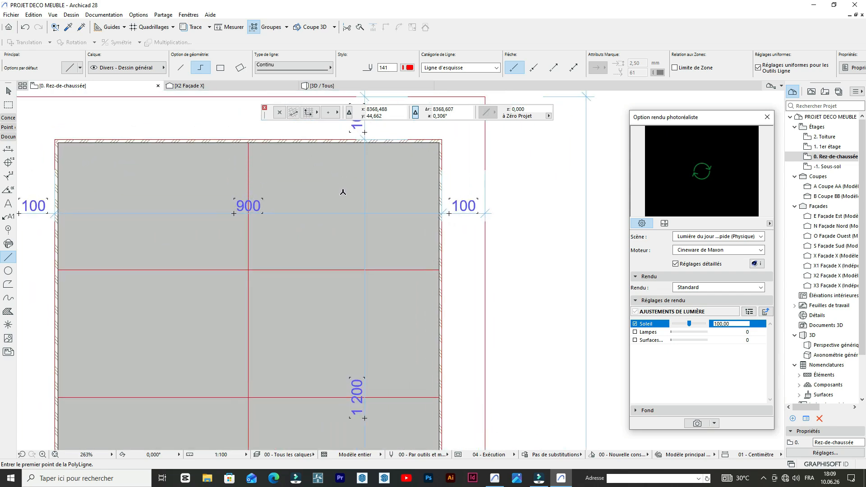
{"action": "left_click", "coordinate": [8, 117]}
{"action": "double_click", "coordinate": [9, 131]}
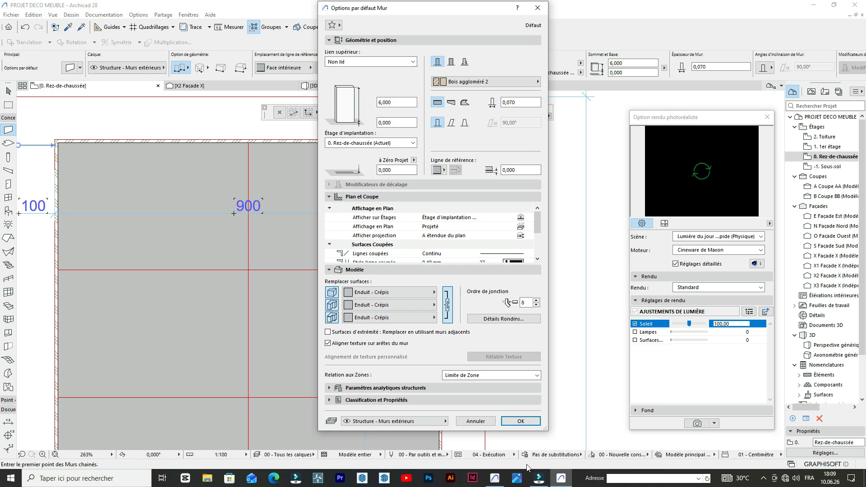
{"action": "left_click", "coordinate": [517, 421]}
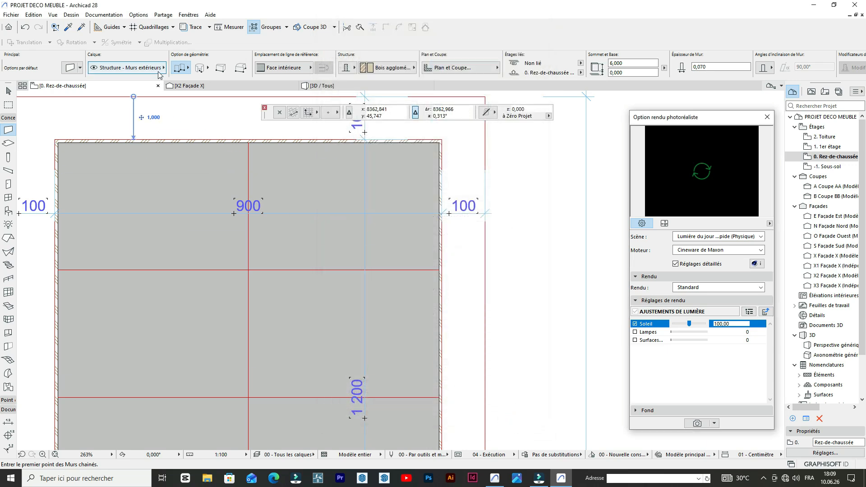
{"action": "left_click", "coordinate": [276, 70]}
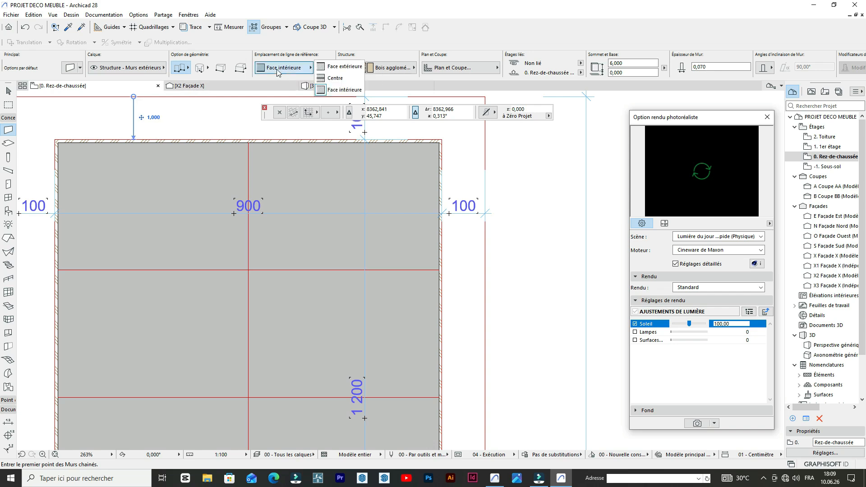
{"action": "left_click", "coordinate": [324, 75]}
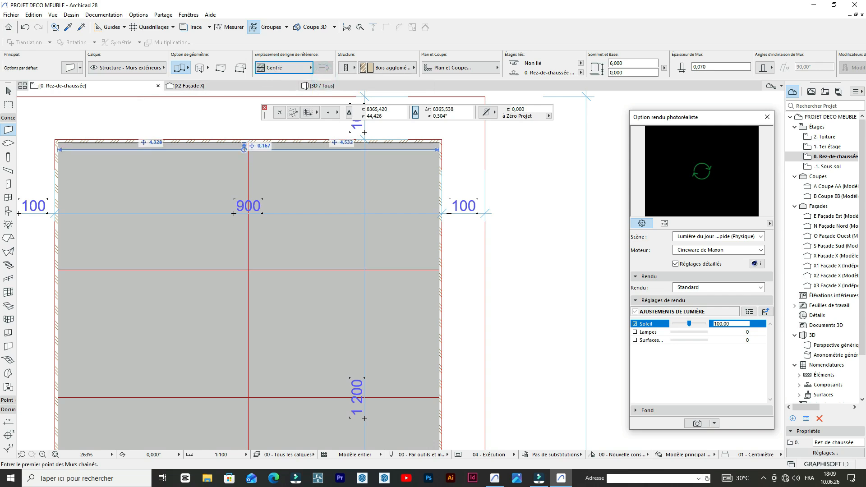
- Draw a vertical partition wall along the panel's vertical centre line, from the top wall's inner face to the bottom wall's inner face
{"action": "scroll", "coordinate": [251, 140], "scroll_direction": "up", "scroll_amount": 6}
{"action": "left_click", "coordinate": [248, 139]}
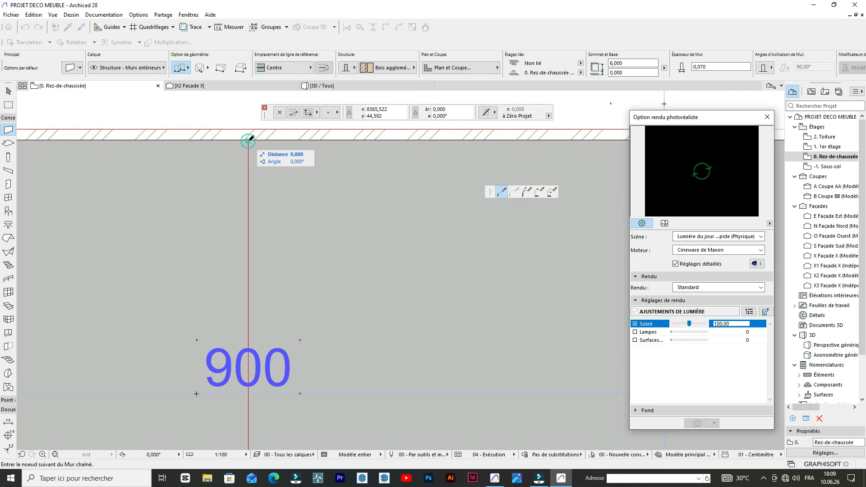
{"action": "scroll", "coordinate": [281, 239], "scroll_direction": "down", "scroll_amount": 9}
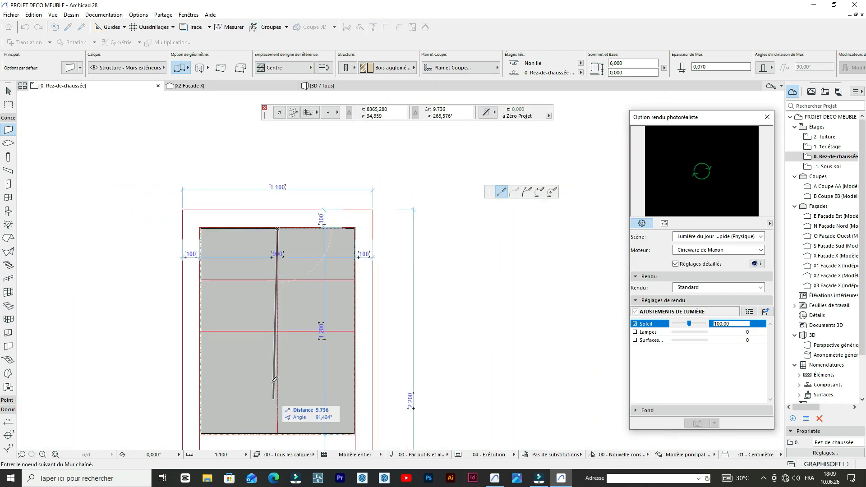
{"action": "scroll", "coordinate": [281, 333], "scroll_direction": "up", "scroll_amount": 6}
{"action": "scroll", "coordinate": [302, 339], "scroll_direction": "down", "scroll_amount": 5}
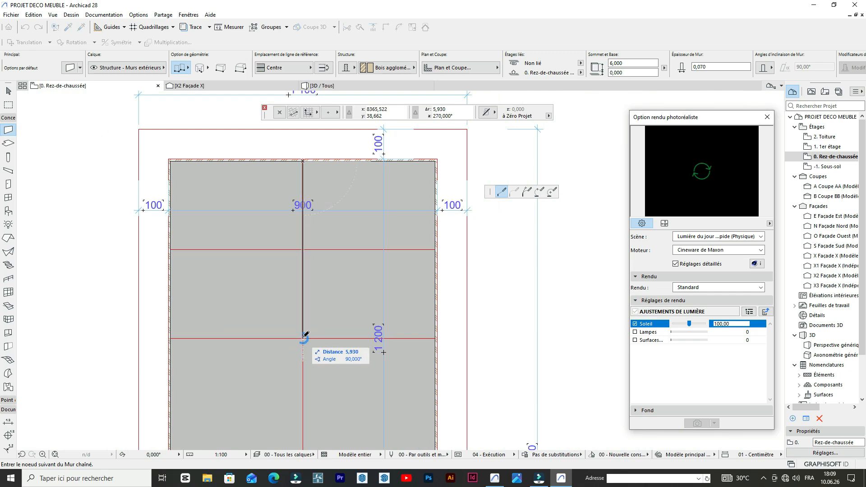
{"action": "scroll", "coordinate": [306, 410], "scroll_direction": "up", "scroll_amount": 5}
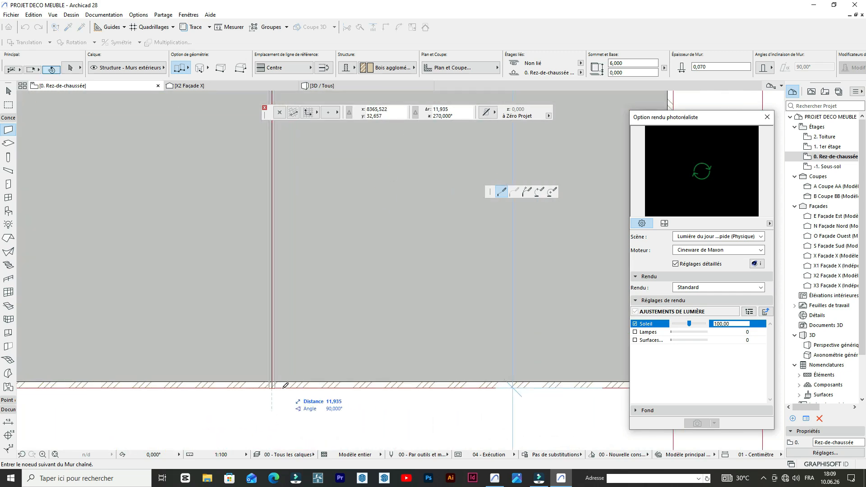
{"action": "double_click", "coordinate": [274, 381]}
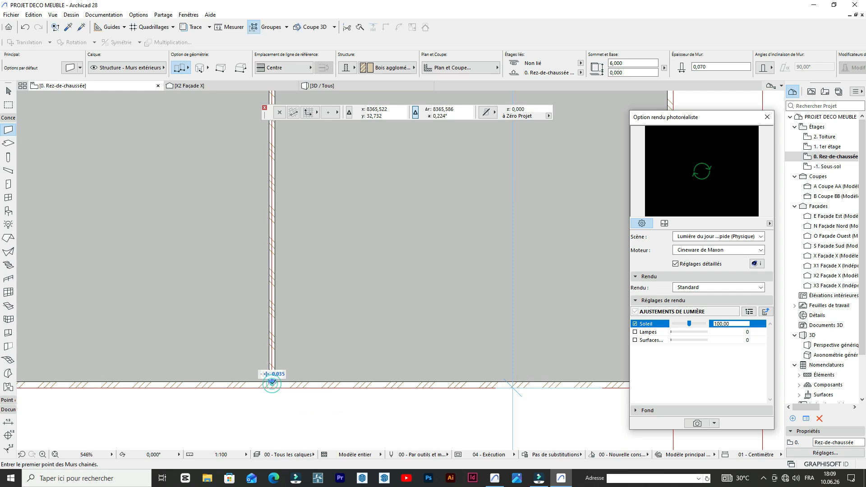
- Draw a horizontal partition wall 8.86 long along the upper horizontal line, from the right wall's inner face to the left wall's
{"action": "scroll", "coordinate": [271, 380], "scroll_direction": "down", "scroll_amount": 4}
{"action": "scroll", "coordinate": [336, 240], "scroll_direction": "up", "scroll_amount": 8}
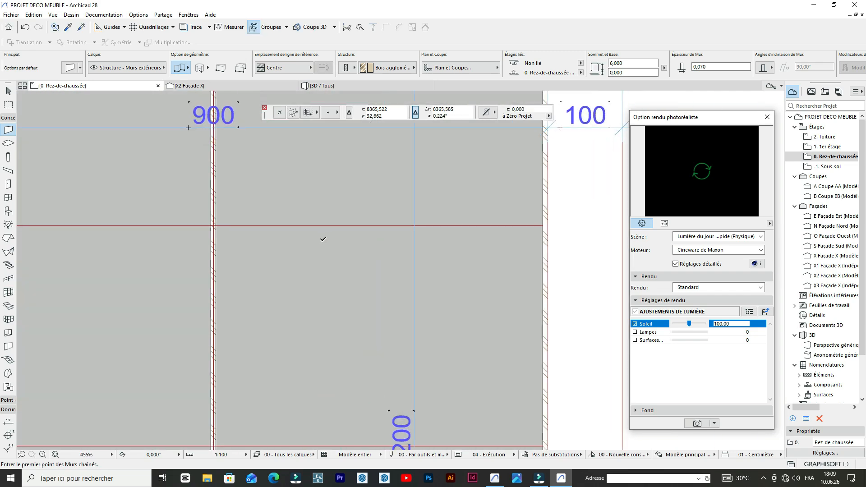
{"action": "scroll", "coordinate": [571, 227], "scroll_direction": "up", "scroll_amount": 2}
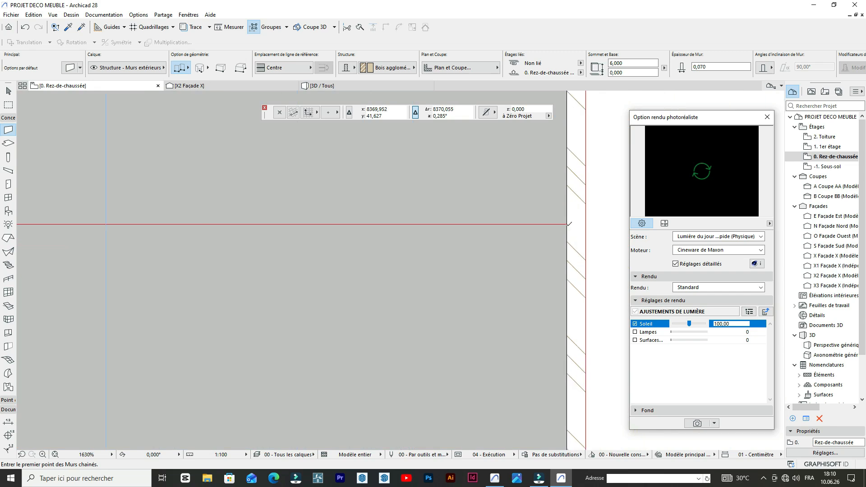
{"action": "left_click", "coordinate": [569, 224]}
{"action": "scroll", "coordinate": [427, 229], "scroll_direction": "down", "scroll_amount": 5}
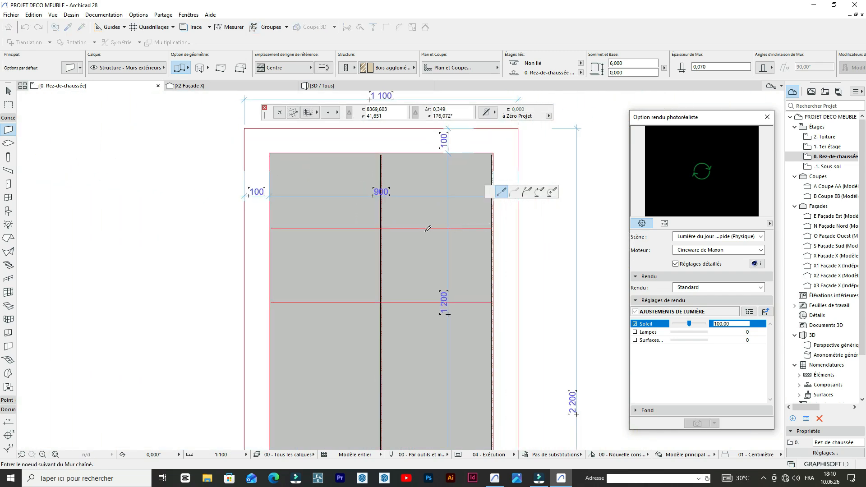
{"action": "scroll", "coordinate": [285, 228], "scroll_direction": "up", "scroll_amount": 5}
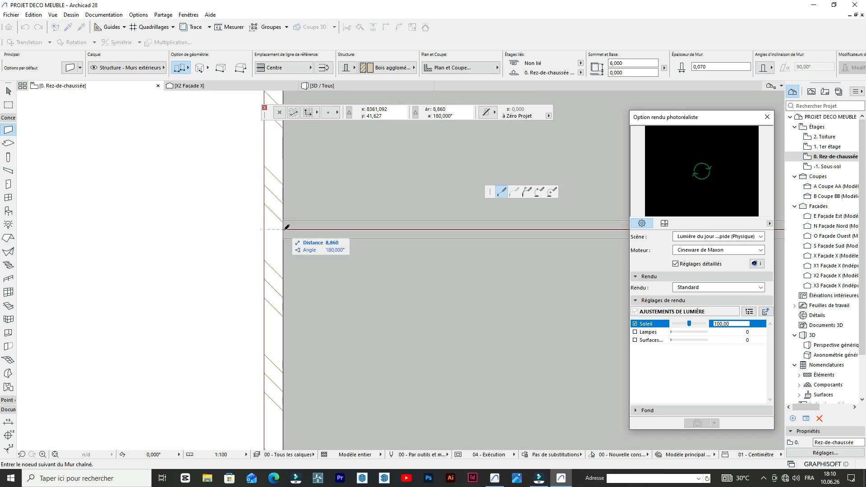
{"action": "key", "text": "shift"}
{"action": "left_click", "coordinate": [283, 229]}
{"action": "left_click", "coordinate": [282, 229]}
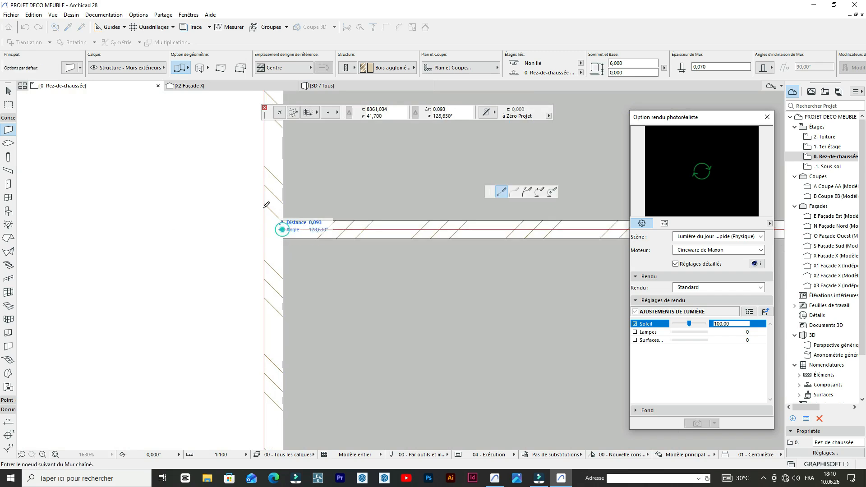
{"action": "scroll", "coordinate": [259, 214], "scroll_direction": "down", "scroll_amount": 6}
{"action": "key", "text": "Escape"}
{"action": "scroll", "coordinate": [298, 181], "scroll_direction": "down", "scroll_amount": 3}
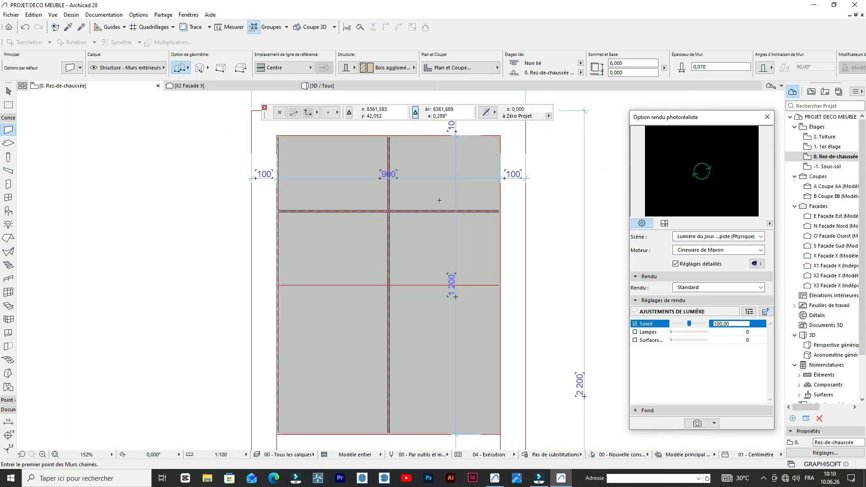
- Examine the new partition walls and their crossing in the upper half of the panel
{"action": "scroll", "coordinate": [404, 239], "scroll_direction": "up", "scroll_amount": 2}
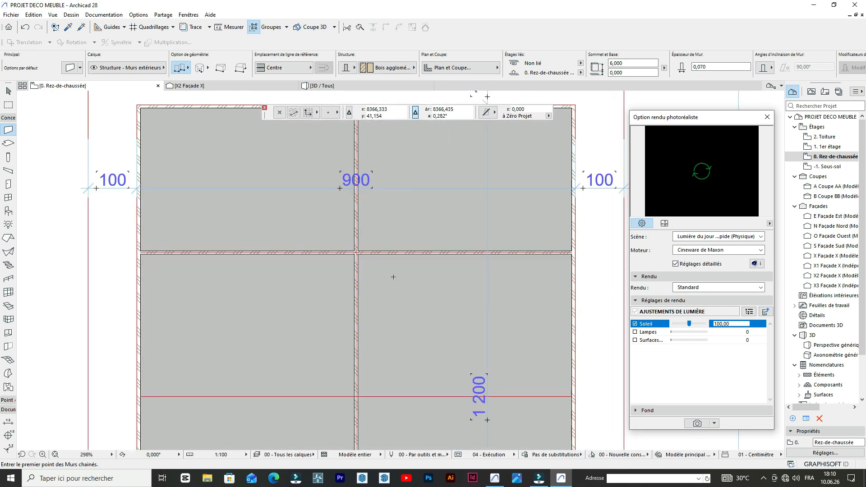
{"action": "scroll", "coordinate": [404, 239], "scroll_direction": "down", "scroll_amount": 2}
{"action": "scroll", "coordinate": [369, 217], "scroll_direction": "up", "scroll_amount": 2}
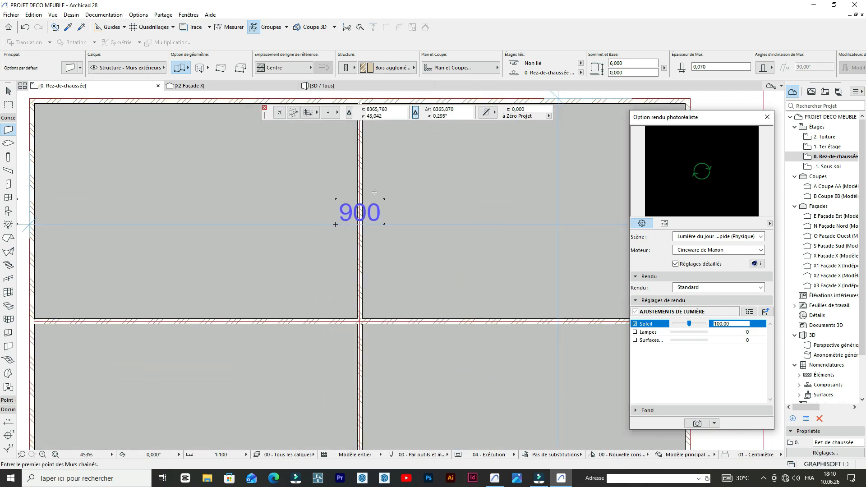
{"action": "scroll", "coordinate": [361, 198], "scroll_direction": "down", "scroll_amount": 5}
{"action": "scroll", "coordinate": [396, 238], "scroll_direction": "up", "scroll_amount": 3}
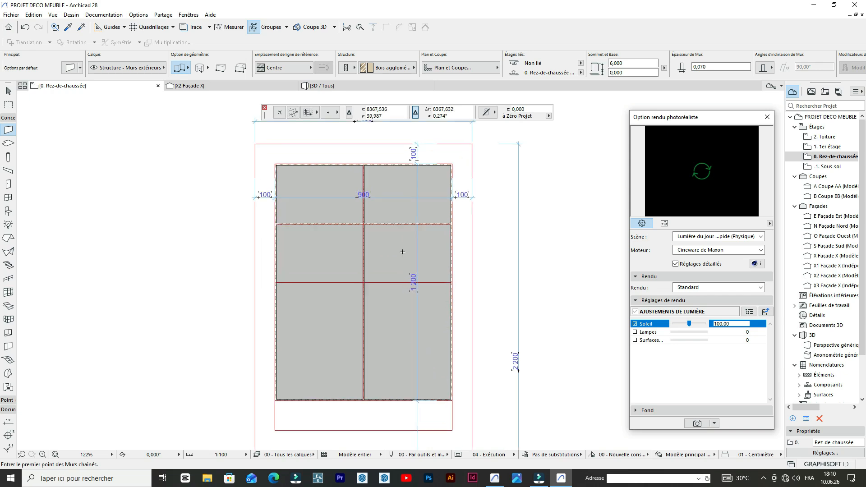
{"action": "scroll", "coordinate": [354, 157], "scroll_direction": "up", "scroll_amount": 1}
{"action": "scroll", "coordinate": [355, 156], "scroll_direction": "up", "scroll_amount": 2}
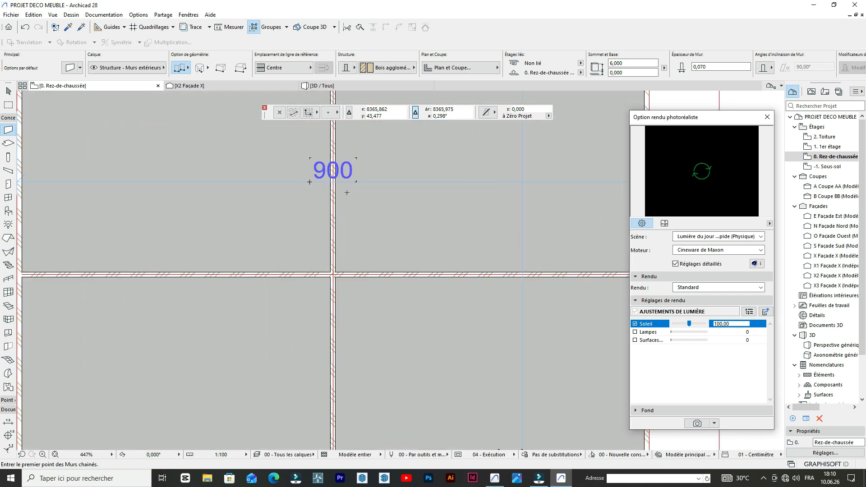
{"action": "scroll", "coordinate": [347, 172], "scroll_direction": "down", "scroll_amount": 3}
{"action": "scroll", "coordinate": [347, 173], "scroll_direction": "up", "scroll_amount": 3}
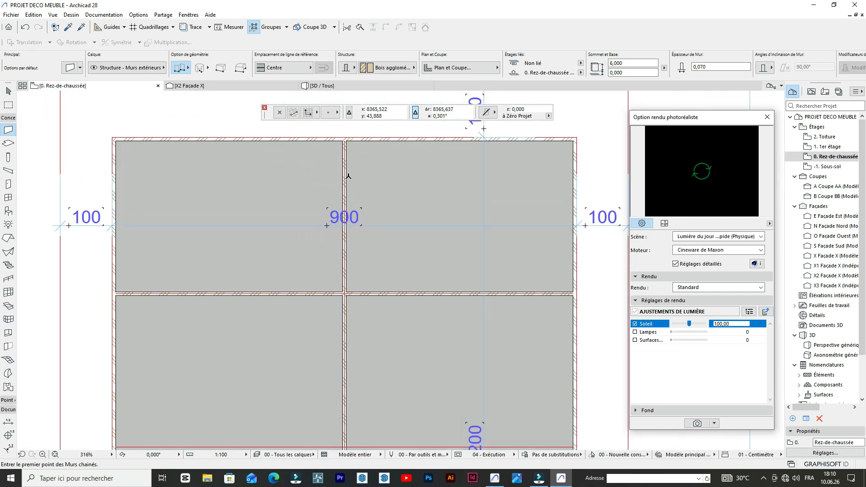
- Activate the linear Dimension tool from the documentation tools
{"action": "left_click", "coordinate": [9, 119]}
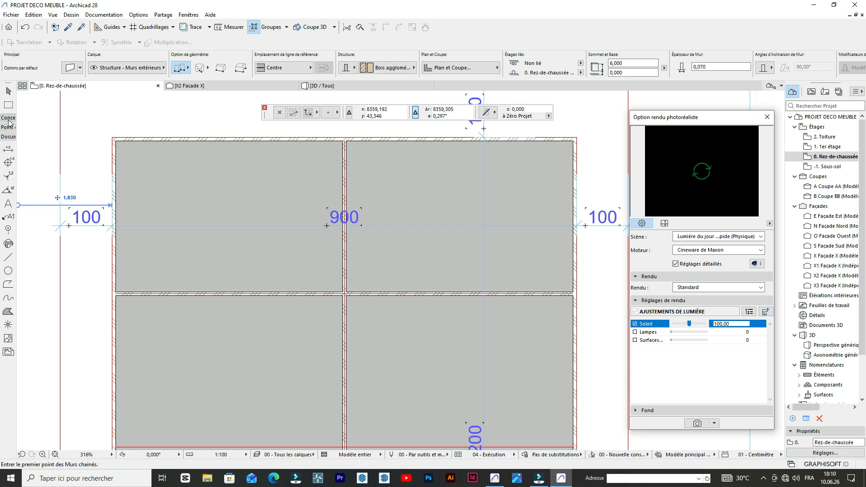
{"action": "left_click", "coordinate": [10, 152]}
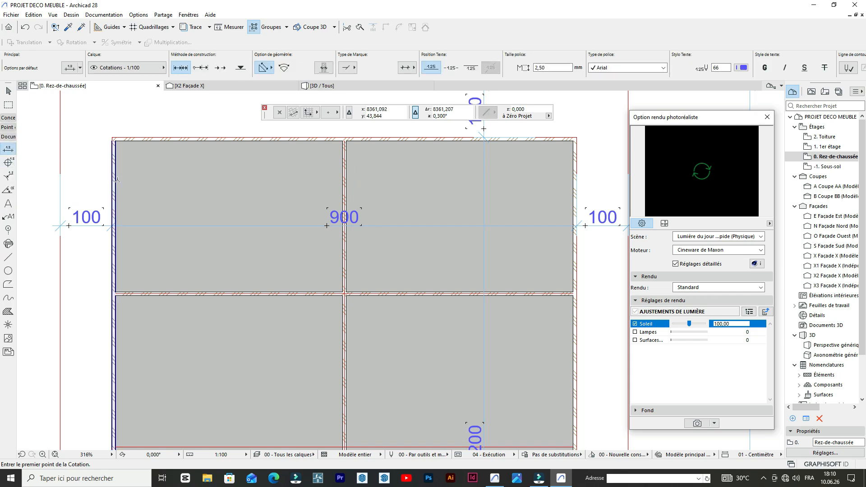
{"action": "left_click", "coordinate": [114, 180]}
{"action": "double_click", "coordinate": [343, 181]}
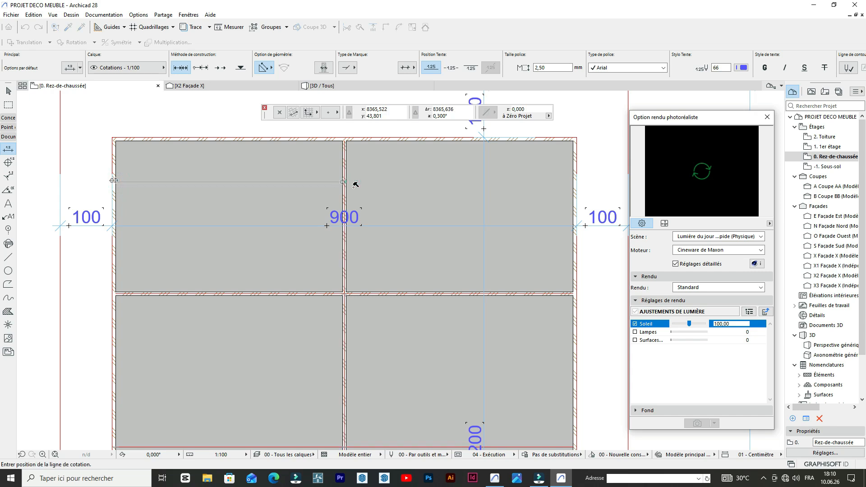
{"action": "key", "text": "Escape"}
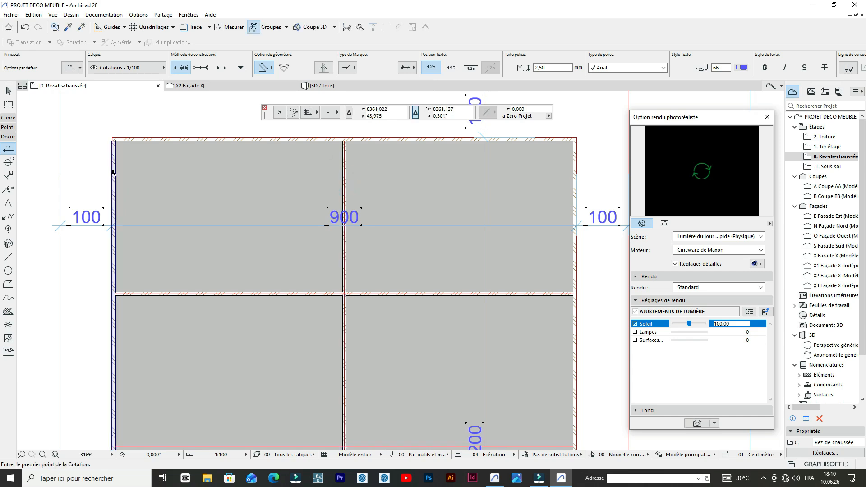
{"action": "left_click", "coordinate": [115, 171]}
{"action": "left_click", "coordinate": [344, 177]}
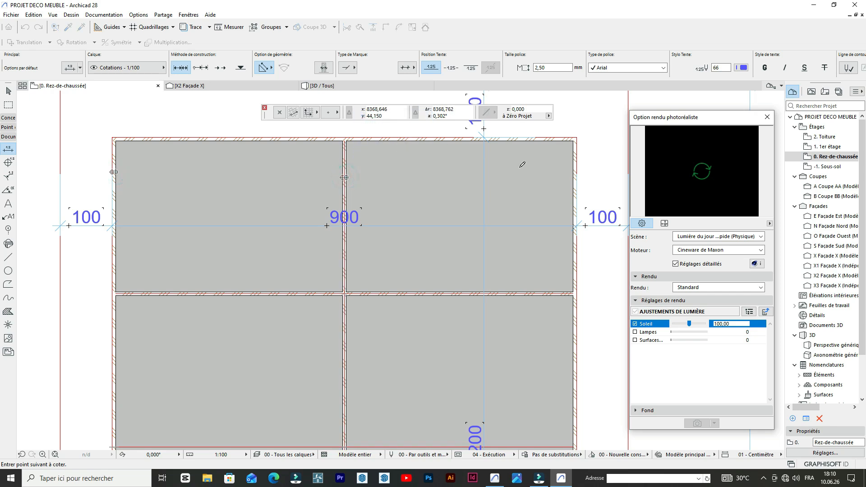
{"action": "double_click", "coordinate": [572, 164]}
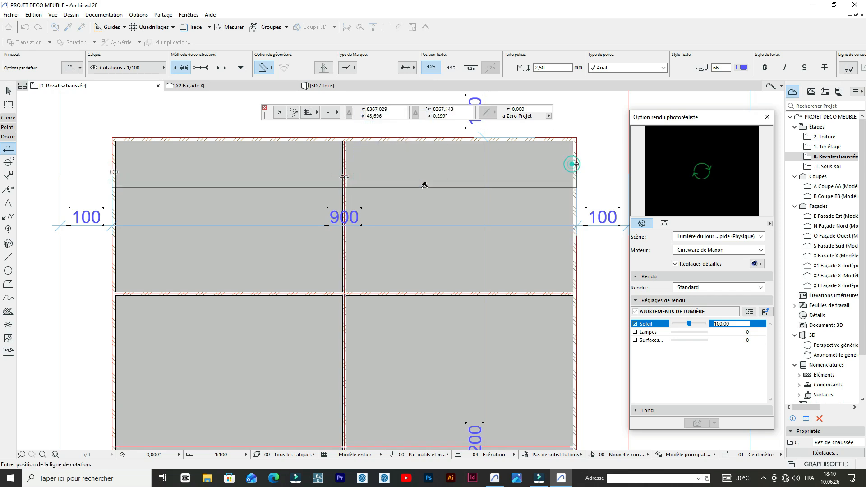
{"action": "key", "text": "Escape"}
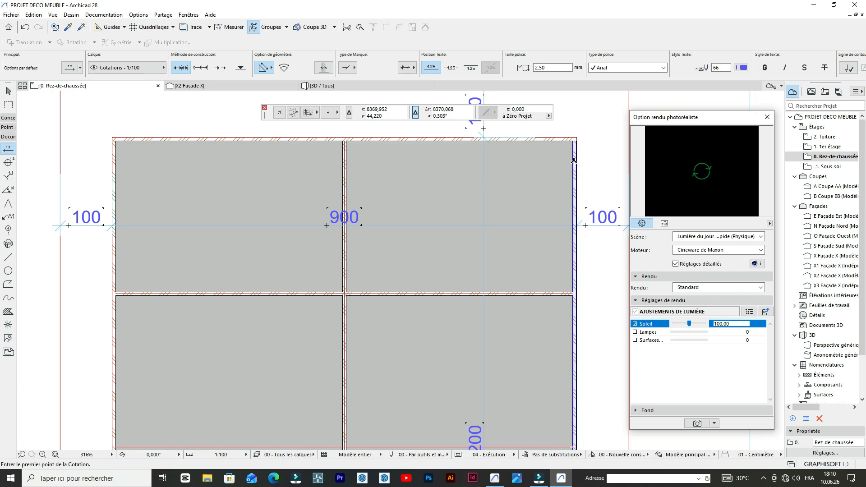
- Place a horizontal dimension chain across the right outer wall, the vertical partition and the left outer wall, just above the 900 dimension
{"action": "left_click", "coordinate": [573, 160]}
{"action": "left_click", "coordinate": [343, 164]}
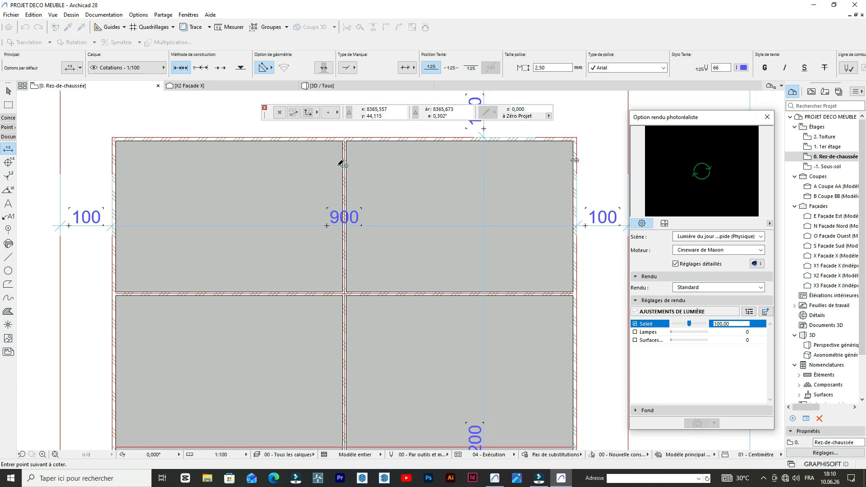
{"action": "left_click", "coordinate": [114, 174]}
{"action": "left_click", "coordinate": [293, 182]}
- Examine the new dimension chain and the junction of the vertical partition with the top wall
{"action": "scroll", "coordinate": [380, 160], "scroll_direction": "up", "scroll_amount": 3}
{"action": "scroll", "coordinate": [360, 183], "scroll_direction": "down", "scroll_amount": 5}
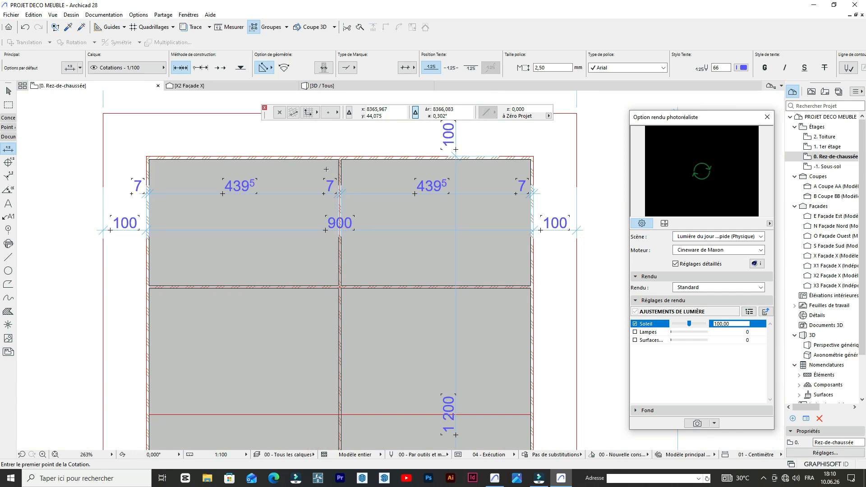
{"action": "scroll", "coordinate": [326, 169], "scroll_direction": "down", "scroll_amount": 3}
{"action": "scroll", "coordinate": [335, 178], "scroll_direction": "up", "scroll_amount": 5}
{"action": "scroll", "coordinate": [334, 177], "scroll_direction": "down", "scroll_amount": 3}
{"action": "scroll", "coordinate": [325, 153], "scroll_direction": "up", "scroll_amount": 8}
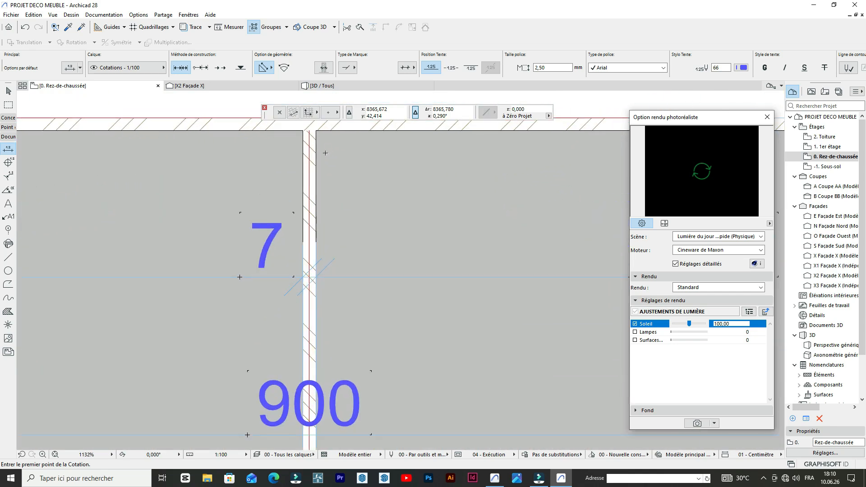
{"action": "scroll", "coordinate": [325, 153], "scroll_direction": "down", "scroll_amount": 3}
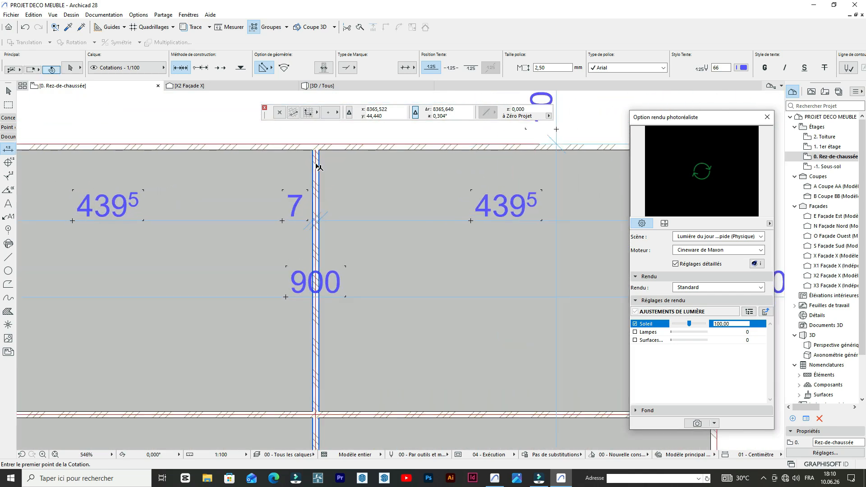
{"action": "scroll", "coordinate": [318, 161], "scroll_direction": "up", "scroll_amount": 5}
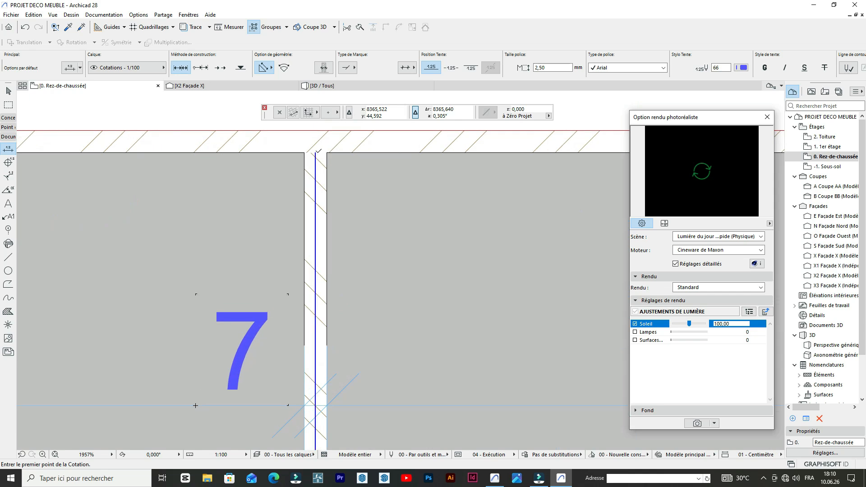
{"action": "scroll", "coordinate": [318, 155], "scroll_direction": "down", "scroll_amount": 4}
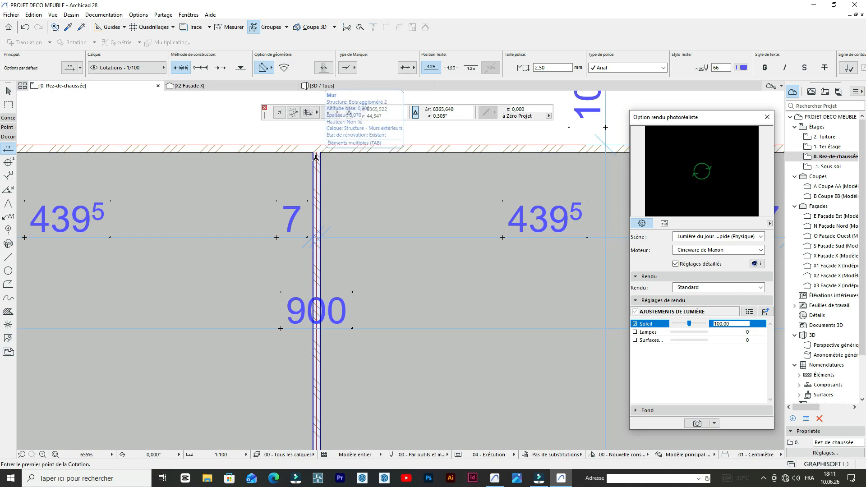
{"action": "scroll", "coordinate": [356, 172], "scroll_direction": "up", "scroll_amount": 3}
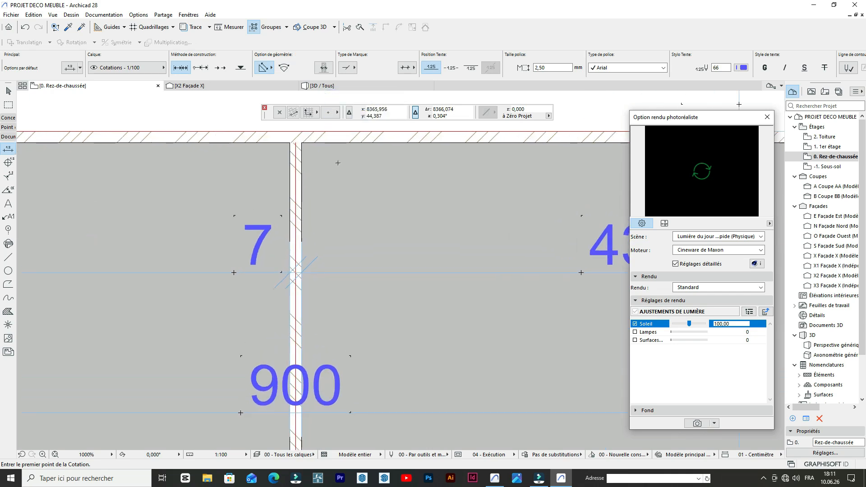
- Copy the vertical centre line inside the partition 0,395 to the right, using its upper end as reference point
{"action": "left_click", "coordinate": [291, 142], "text": "shift"}
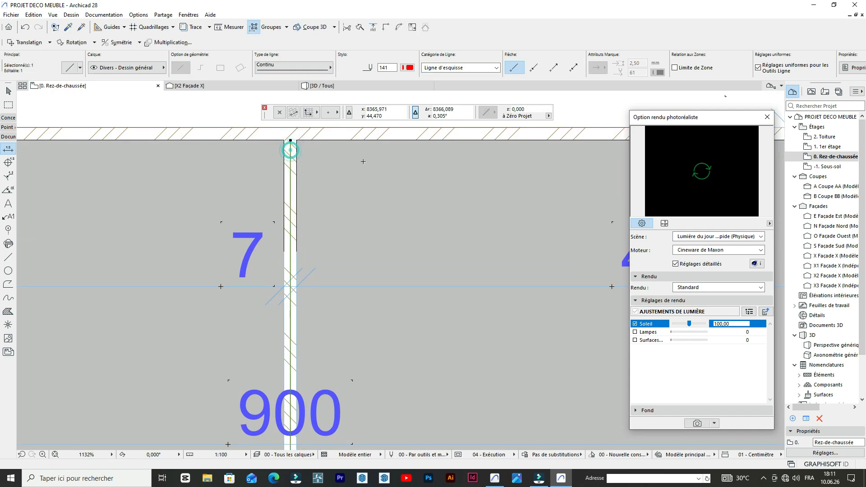
{"action": "key", "text": "ctrl+shift+d"}
{"action": "left_click", "coordinate": [291, 151]}
{"action": "scroll", "coordinate": [383, 159], "scroll_direction": "down", "scroll_amount": 2}
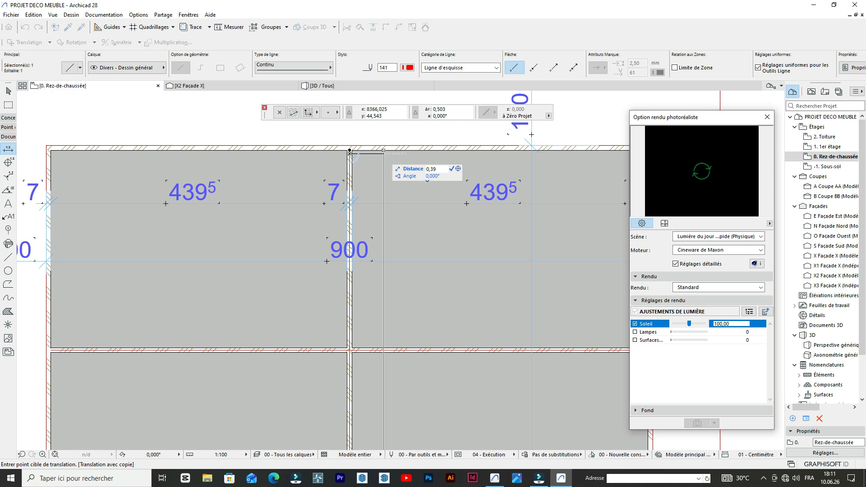
{"action": "key", "text": "Return"}
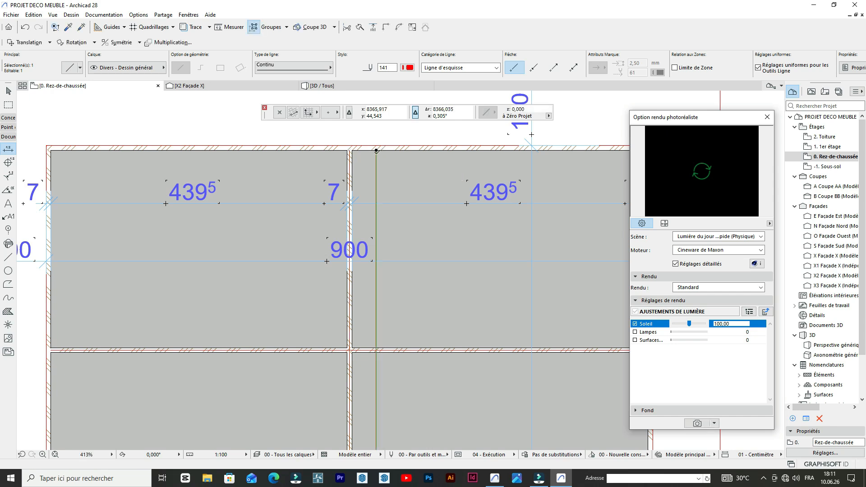
{"action": "scroll", "coordinate": [359, 152], "scroll_direction": "up", "scroll_amount": 5}
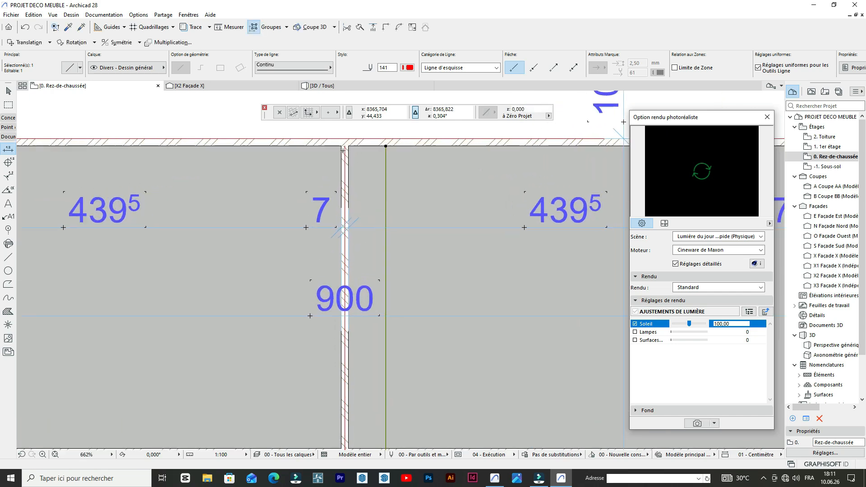
{"action": "key", "text": "Escape"}
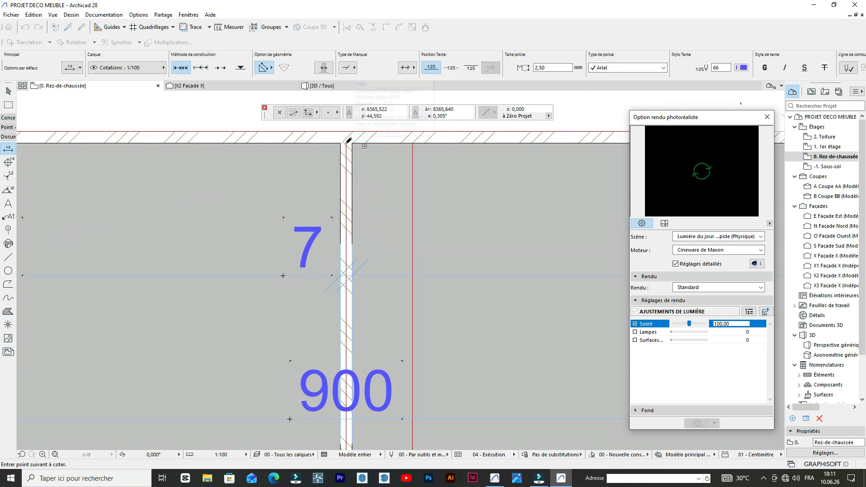
- Copy the vertical centre line 0,395 to the left of the partition, using its upper end as reference point
{"action": "left_click", "coordinate": [346, 144], "text": "shift"}
{"action": "key", "text": "ctrl+shift+d"}
{"action": "left_click", "coordinate": [346, 143]}
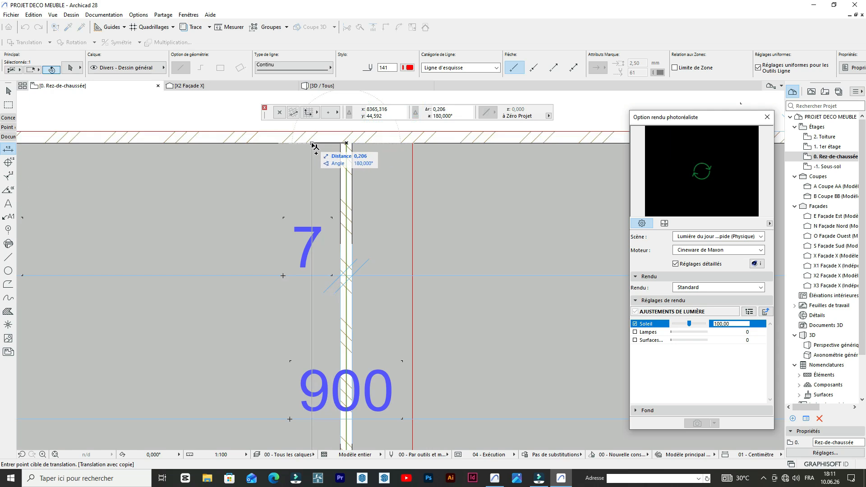
{"action": "type", "text": "0,39"}
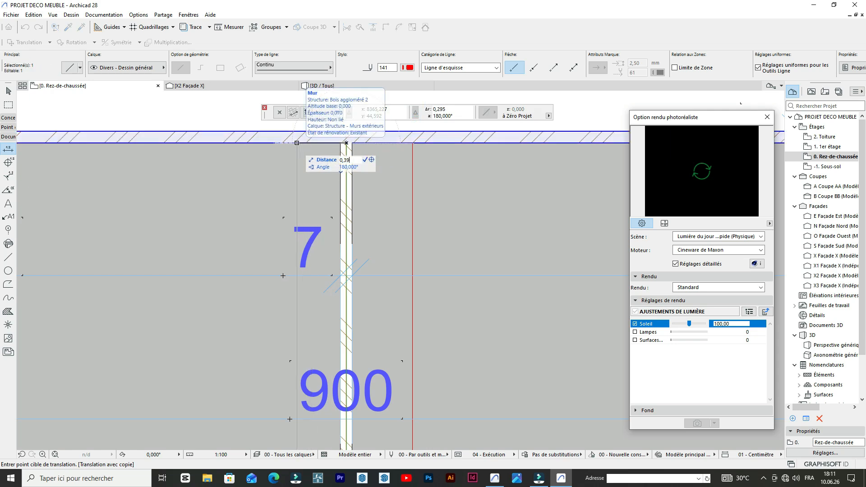
{"action": "type", "text": "5"}
{"action": "key", "text": "Return"}
{"action": "scroll", "coordinate": [287, 182], "scroll_direction": "down", "scroll_amount": 4}
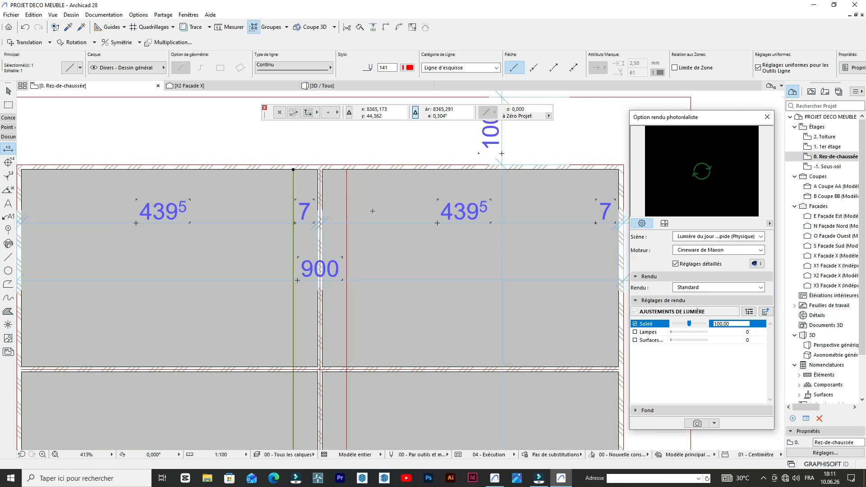
{"action": "key", "text": "Escape"}
{"action": "scroll", "coordinate": [360, 191], "scroll_direction": "down", "scroll_amount": 3}
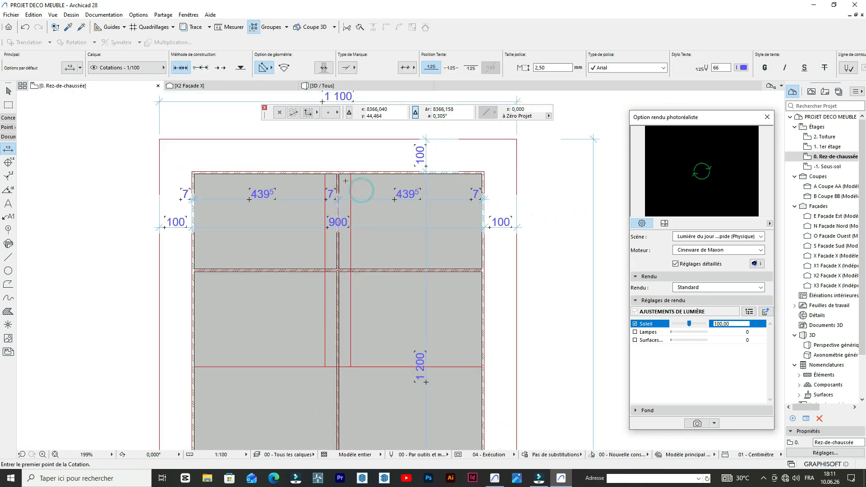
{"action": "scroll", "coordinate": [352, 178], "scroll_direction": "up", "scroll_amount": 8}
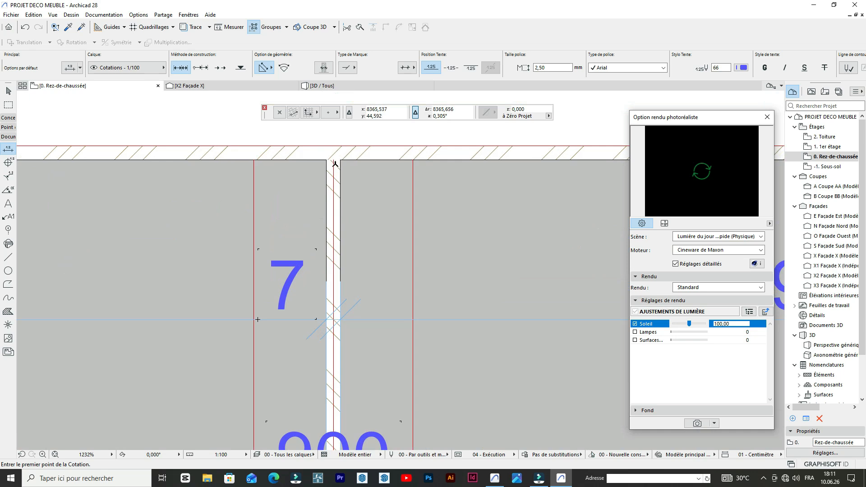
{"action": "left_click", "coordinate": [333, 155]}
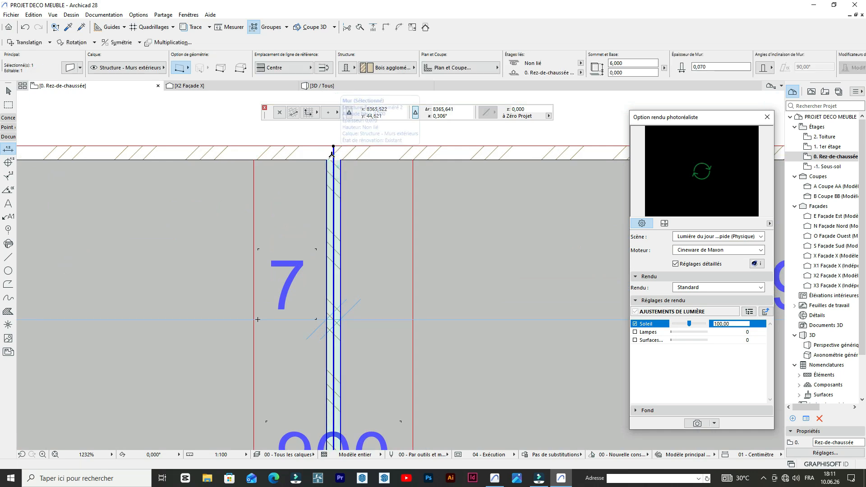
{"action": "key", "text": "ctrl+shift+d"}
{"action": "left_click", "coordinate": [334, 147]}
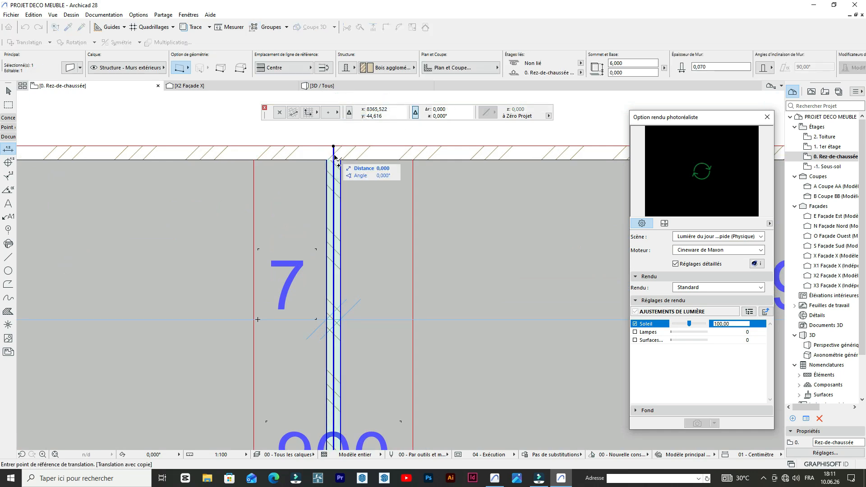
{"action": "scroll", "coordinate": [337, 156], "scroll_direction": "up", "scroll_amount": 5}
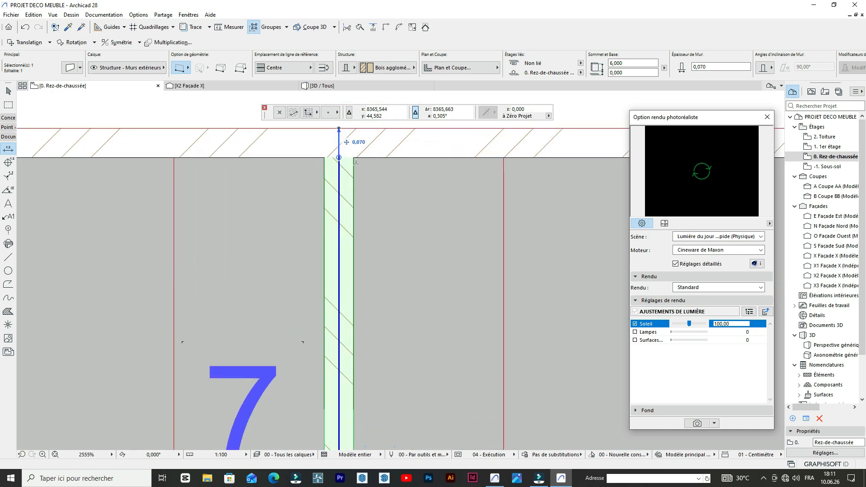
{"action": "key", "text": "Escape"}
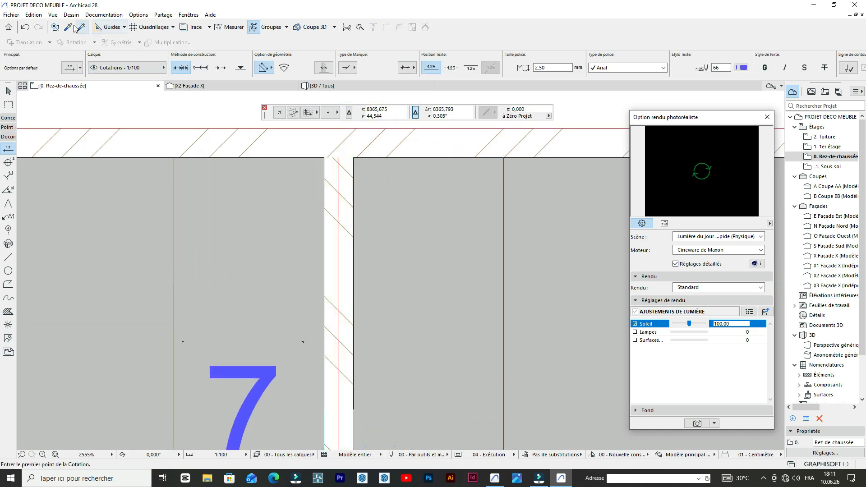
- Pick up the vertical partition's wall settings and draw a 5,930 wall down the right copied line, from the top wall to the middle horizontal line
{"action": "left_click", "coordinate": [69, 27]}
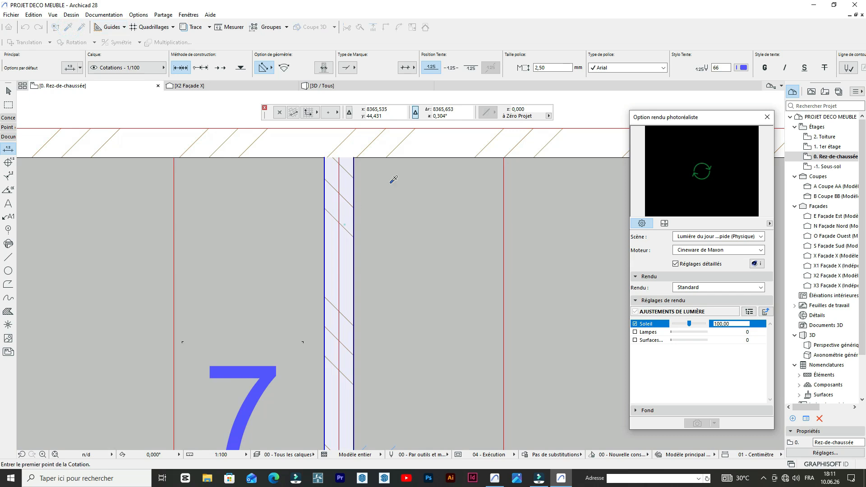
{"action": "left_click", "coordinate": [391, 182]}
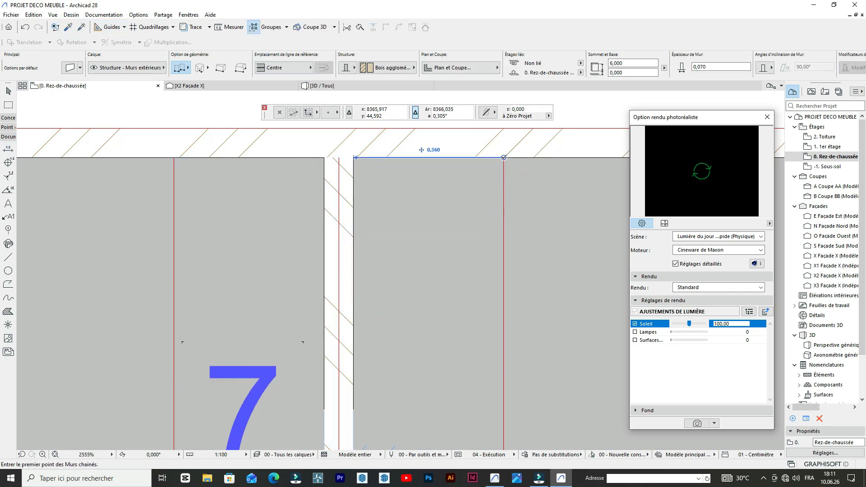
{"action": "left_click", "coordinate": [500, 170]}
{"action": "scroll", "coordinate": [448, 200], "scroll_direction": "down", "scroll_amount": 5}
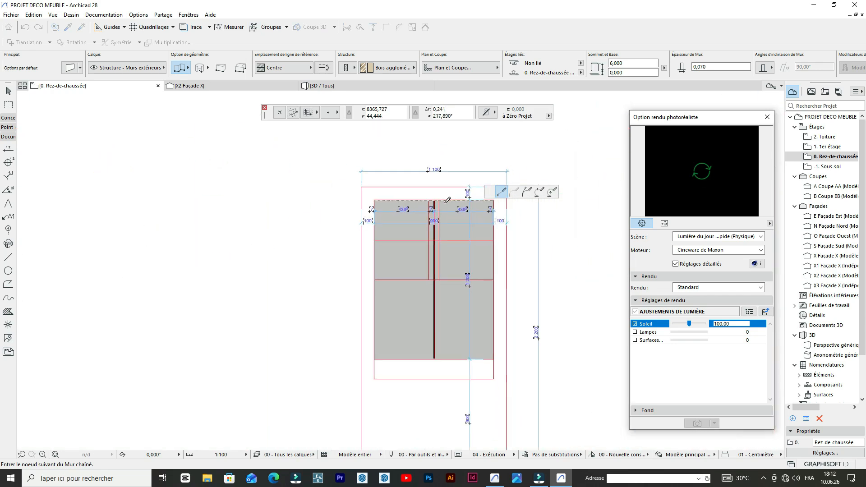
{"action": "scroll", "coordinate": [443, 252], "scroll_direction": "up", "scroll_amount": 6}
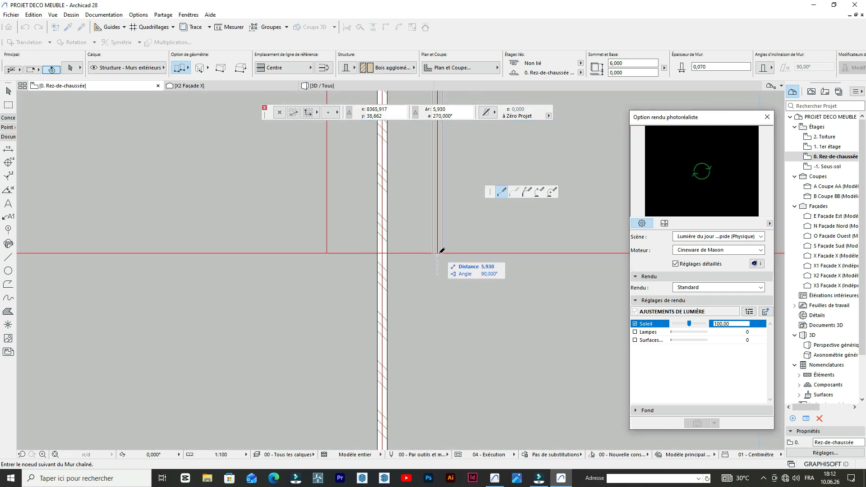
{"action": "double_click", "coordinate": [439, 252]}
{"action": "scroll", "coordinate": [440, 251], "scroll_direction": "down", "scroll_amount": 4}
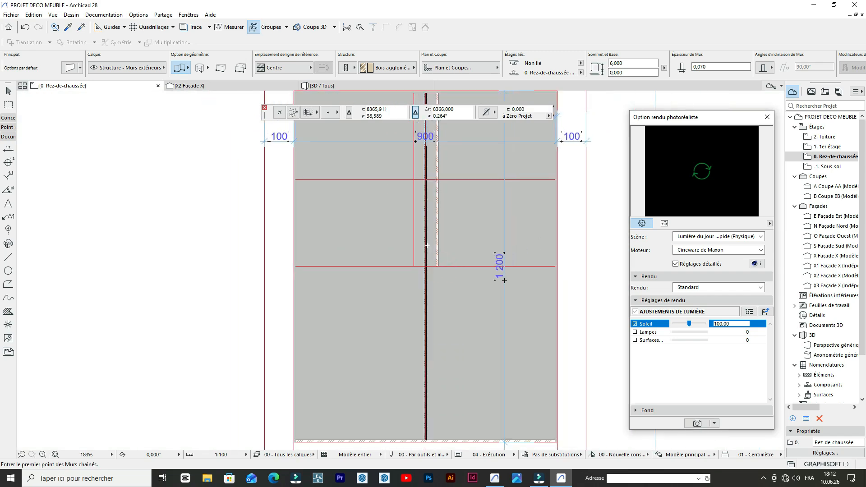
{"action": "scroll", "coordinate": [435, 153], "scroll_direction": "up", "scroll_amount": 4}
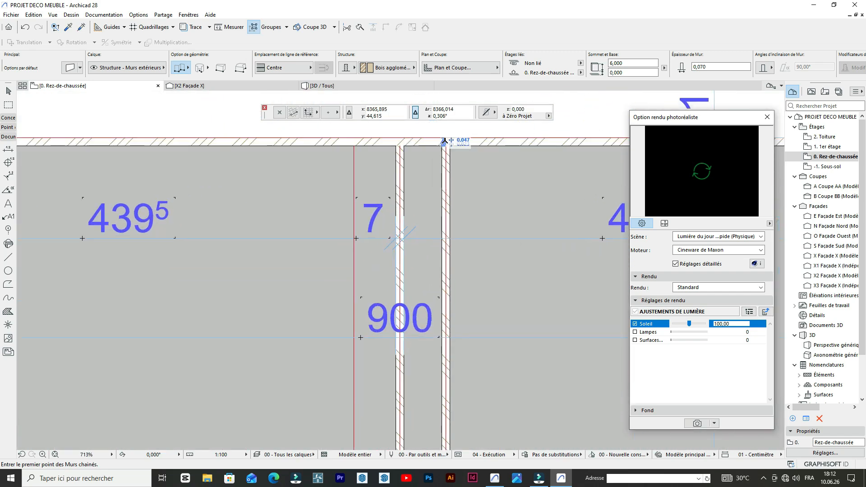
- Draw a wall down the left copied line, from the top wall to the middle horizontal line
{"action": "scroll", "coordinate": [359, 146], "scroll_direction": "up", "scroll_amount": 10}
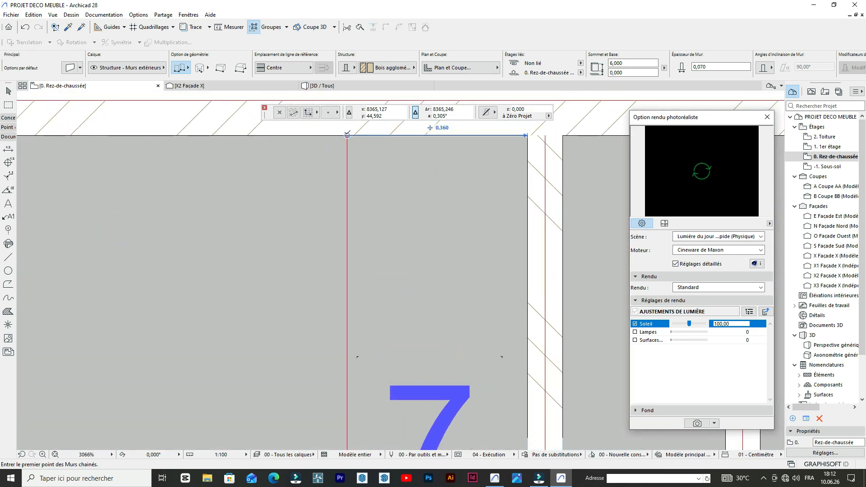
{"action": "left_click", "coordinate": [347, 135]}
{"action": "scroll", "coordinate": [334, 223], "scroll_direction": "down", "scroll_amount": 14}
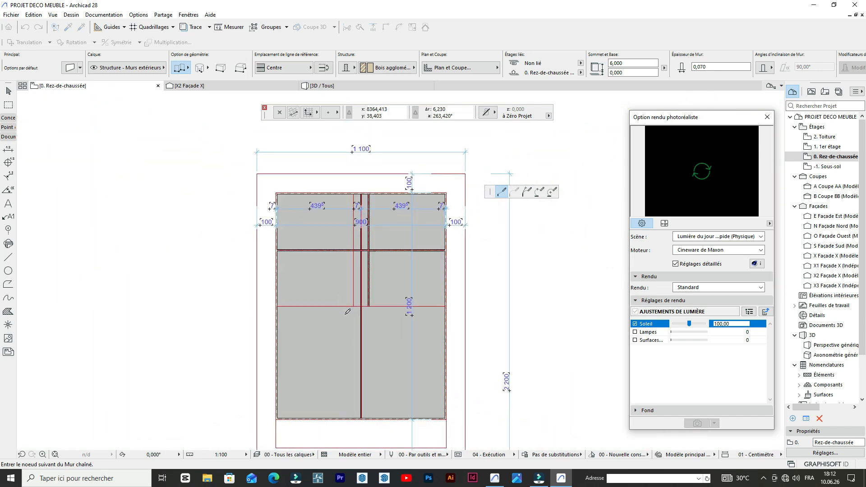
{"action": "scroll", "coordinate": [348, 311], "scroll_direction": "up", "scroll_amount": 10}
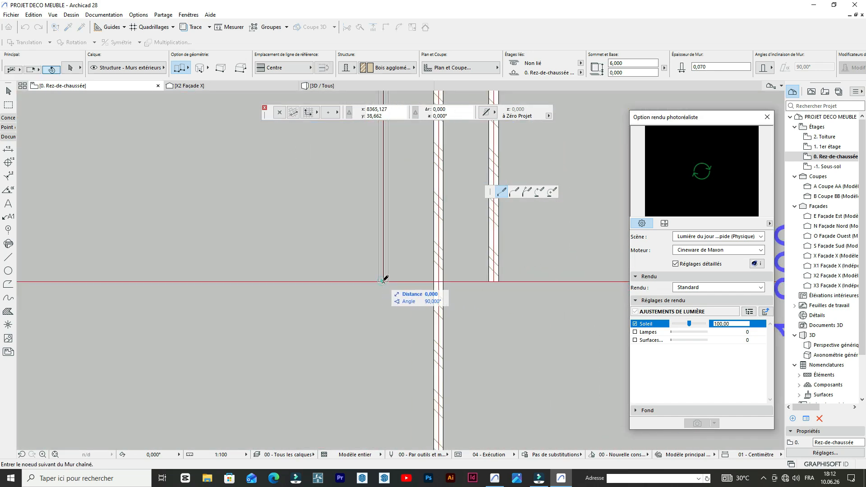
{"action": "double_click", "coordinate": [382, 281]}
{"action": "scroll", "coordinate": [381, 278], "scroll_direction": "down", "scroll_amount": 6}
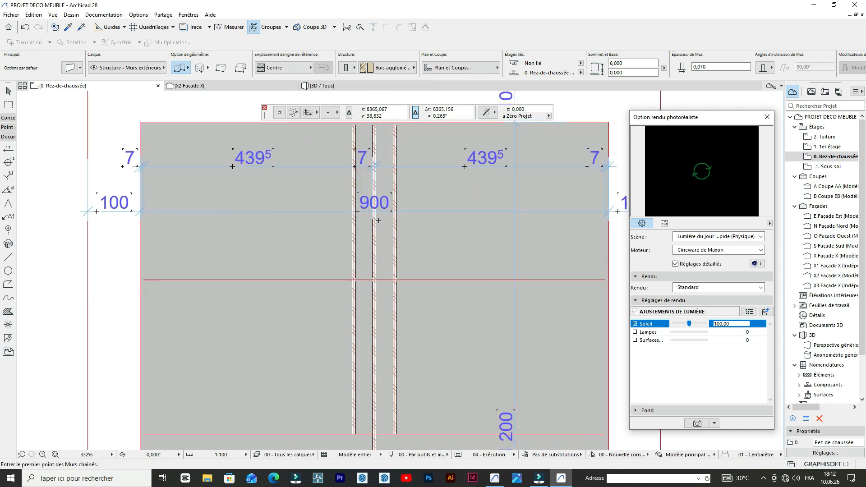
- Delete the central vertical partition wall between the two offset partitions, keeping its centre line
{"action": "scroll", "coordinate": [386, 249], "scroll_direction": "up", "scroll_amount": 8}
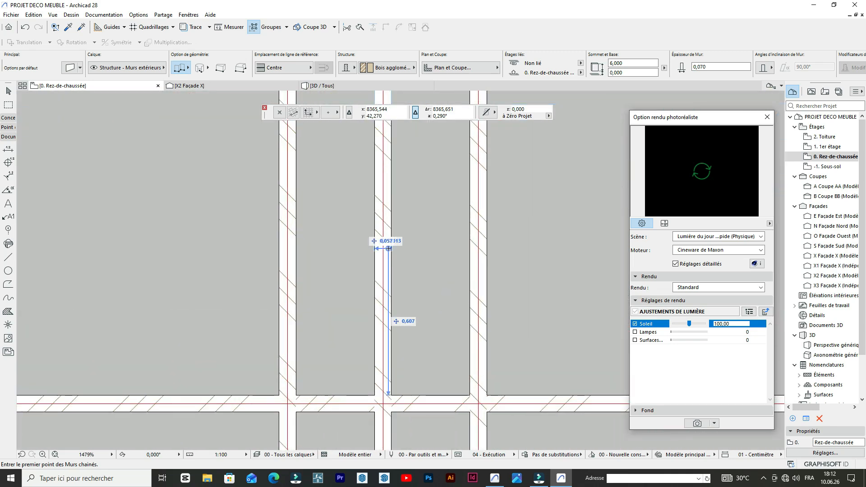
{"action": "left_click", "coordinate": [391, 249]}
{"action": "scroll", "coordinate": [389, 248], "scroll_direction": "down", "scroll_amount": 9}
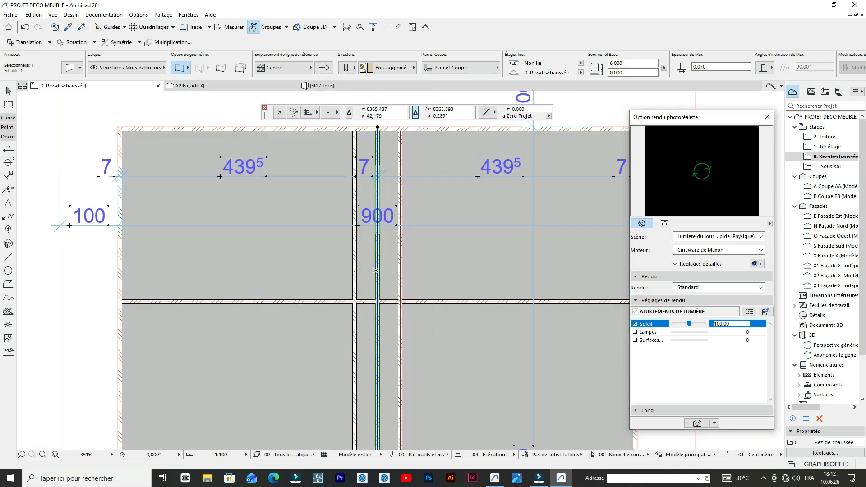
{"action": "scroll", "coordinate": [380, 260], "scroll_direction": "up", "scroll_amount": 6}
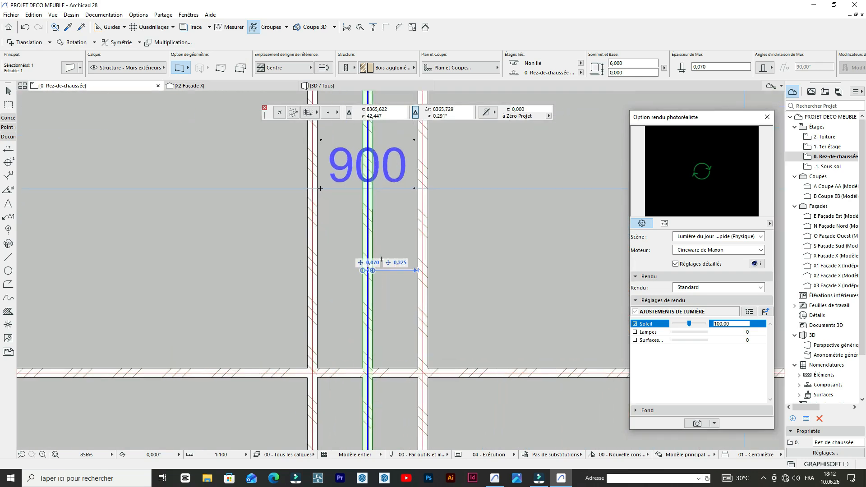
{"action": "key", "text": "Escape"}
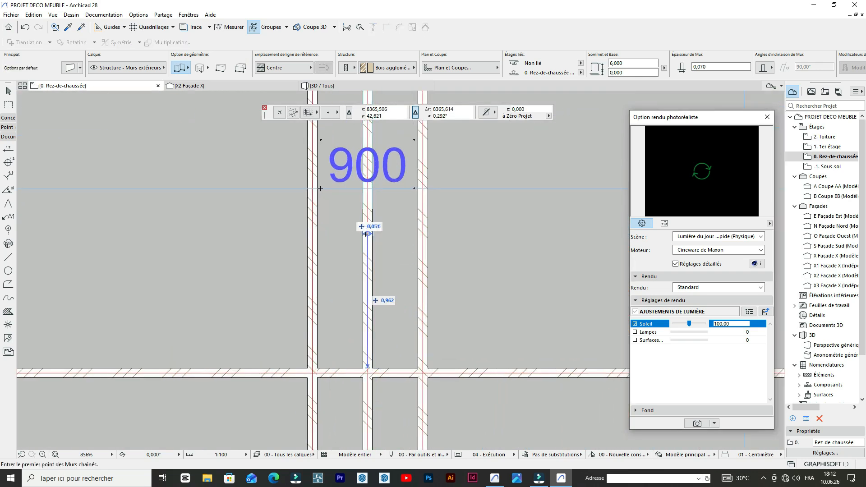
{"action": "left_click", "coordinate": [369, 233], "text": "shift"}
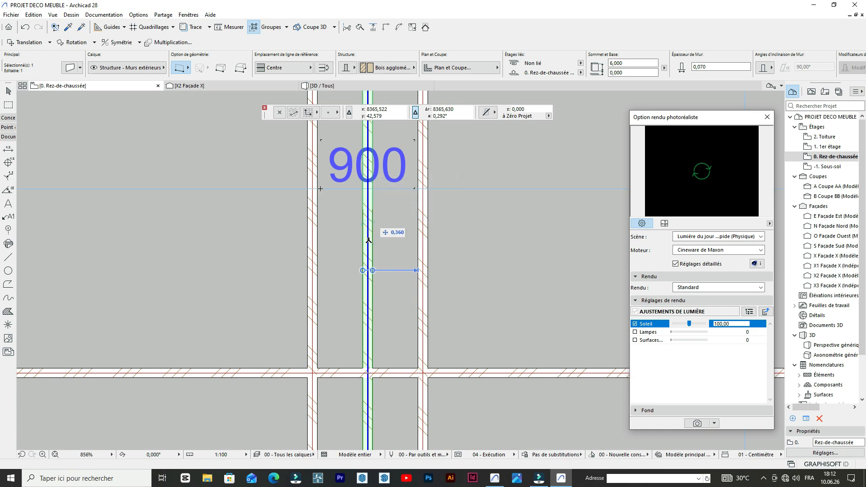
{"action": "key", "text": "Escape"}
{"action": "scroll", "coordinate": [369, 240], "scroll_direction": "down", "scroll_amount": 5}
{"action": "scroll", "coordinate": [397, 247], "scroll_direction": "up", "scroll_amount": 6}
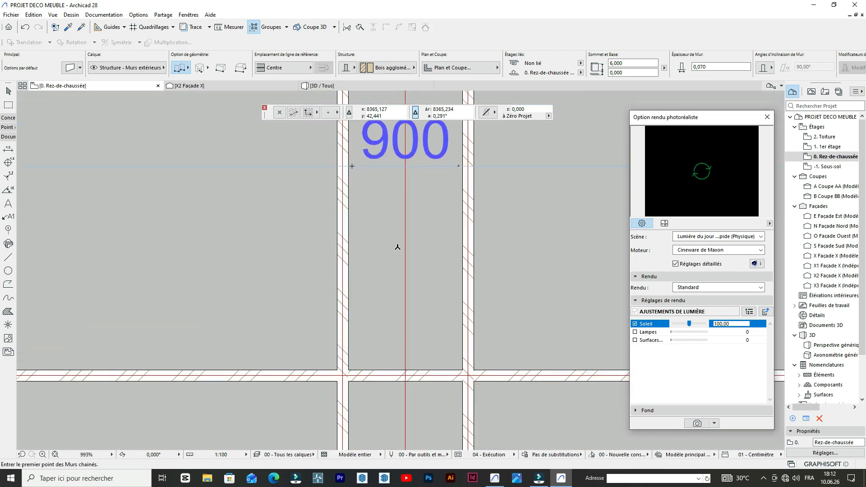
{"action": "scroll", "coordinate": [397, 247], "scroll_direction": "up", "scroll_amount": 1}
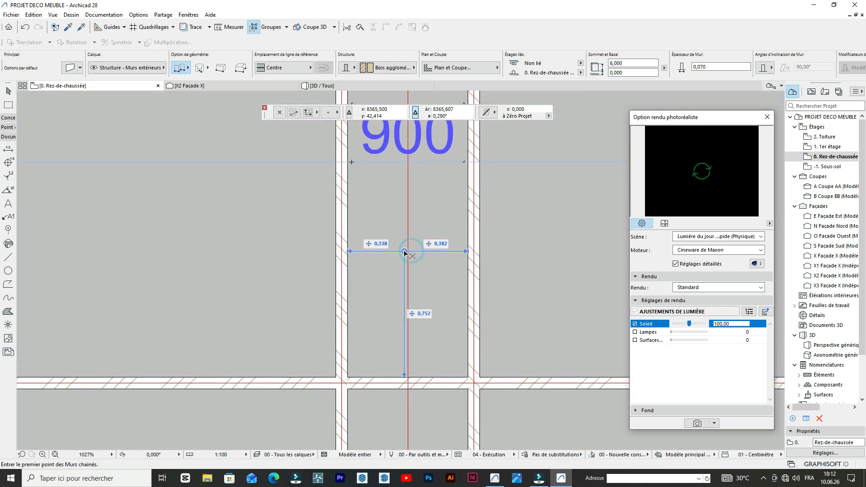
{"action": "left_click", "coordinate": [407, 244], "text": "shift"}
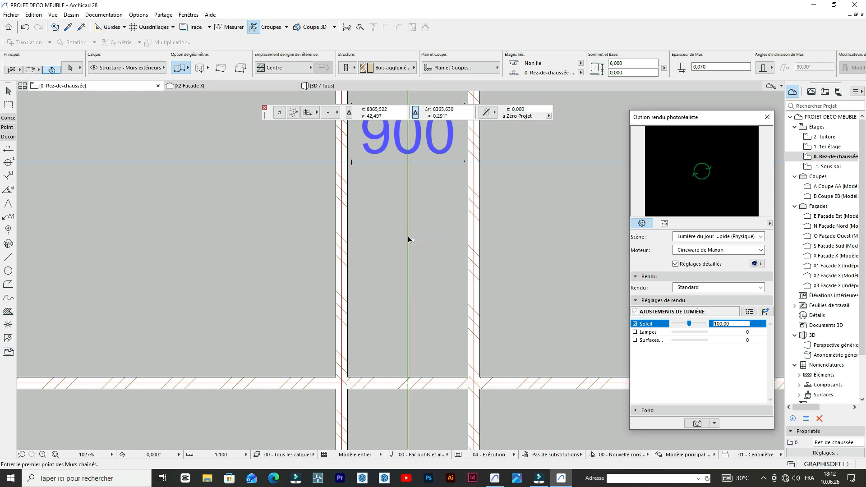
{"action": "scroll", "coordinate": [394, 269], "scroll_direction": "down", "scroll_amount": 7}
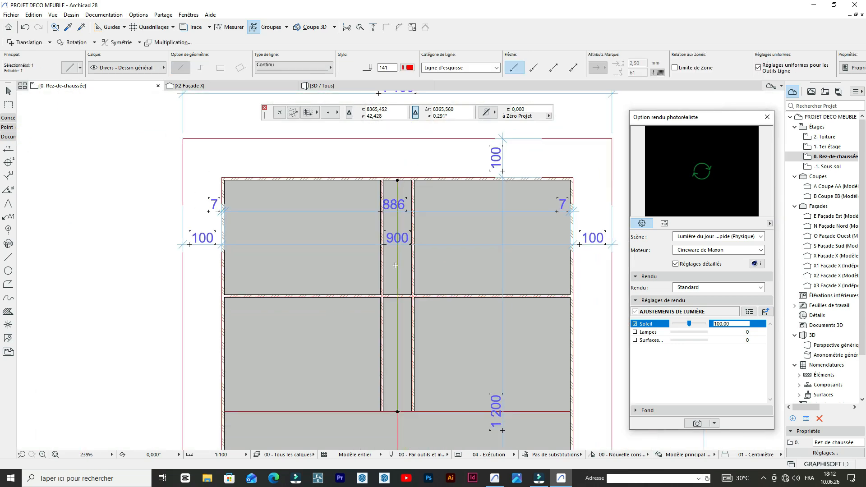
{"action": "key", "text": "Escape"}
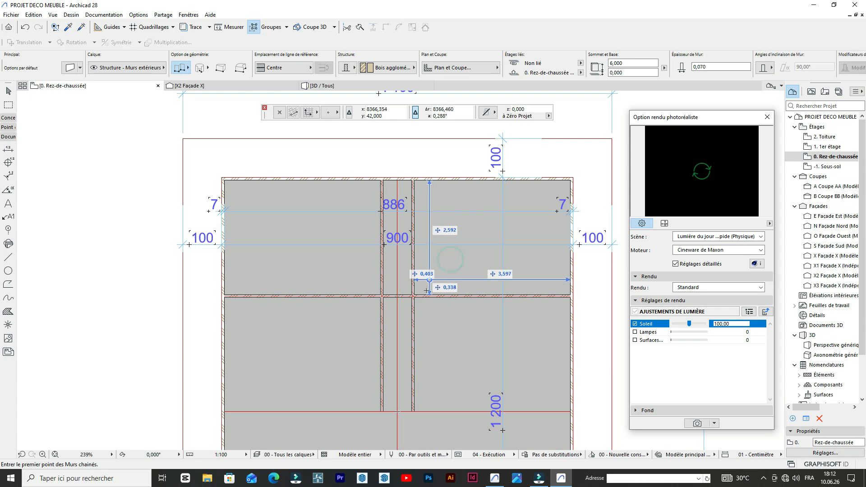
- Trim away the part of the horizontal partition wall that lies between the two vertical partitions
{"action": "scroll", "coordinate": [408, 305], "scroll_direction": "up", "scroll_amount": 6}
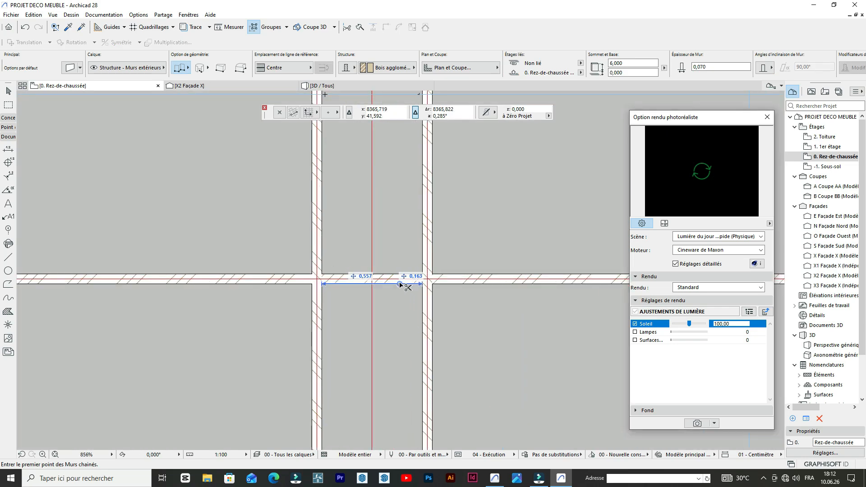
{"action": "scroll", "coordinate": [369, 280], "scroll_direction": "down", "scroll_amount": 5}
{"action": "scroll", "coordinate": [359, 281], "scroll_direction": "up", "scroll_amount": 5}
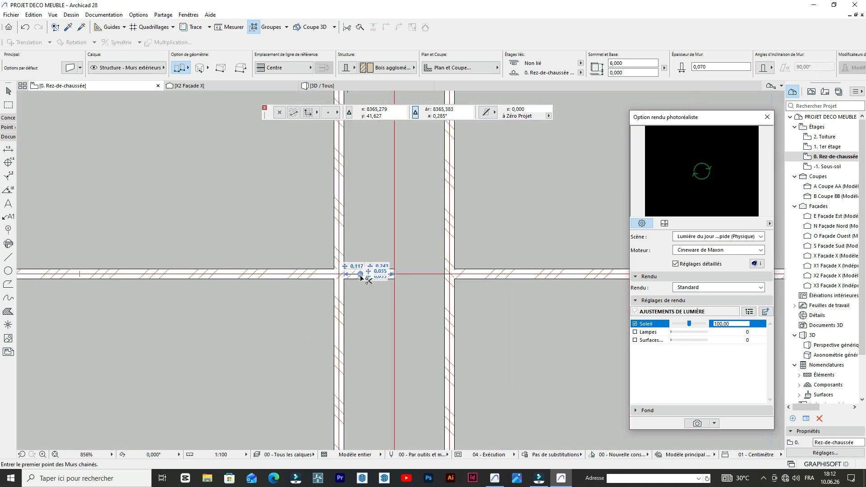
{"action": "scroll", "coordinate": [361, 278], "scroll_direction": "down", "scroll_amount": 6}
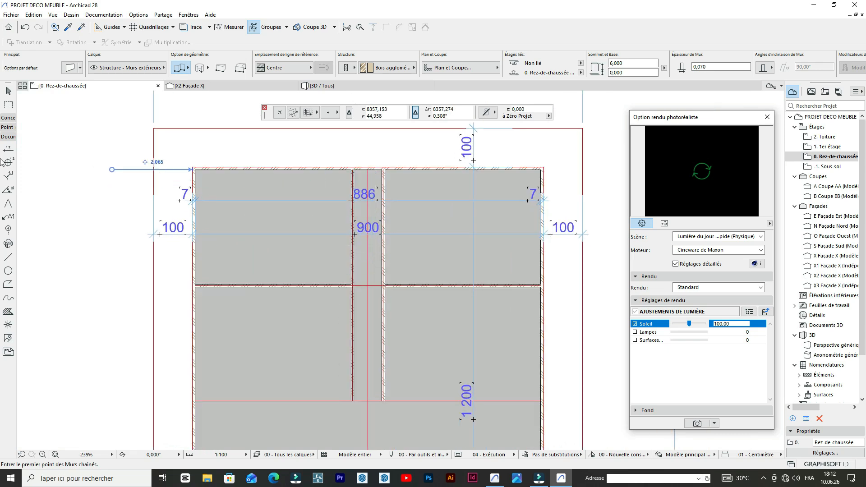
{"action": "scroll", "coordinate": [406, 200], "scroll_direction": "up", "scroll_amount": 3}
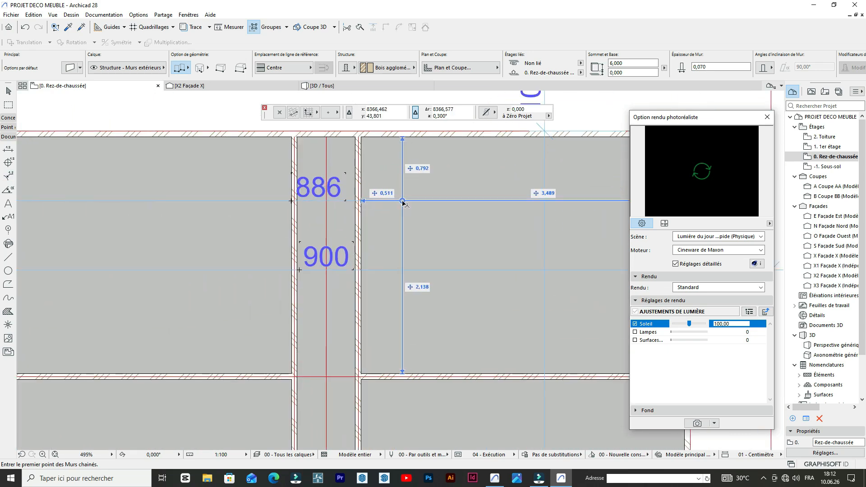
{"action": "left_click", "coordinate": [402, 201]}
{"action": "scroll", "coordinate": [361, 203], "scroll_direction": "down", "scroll_amount": 3}
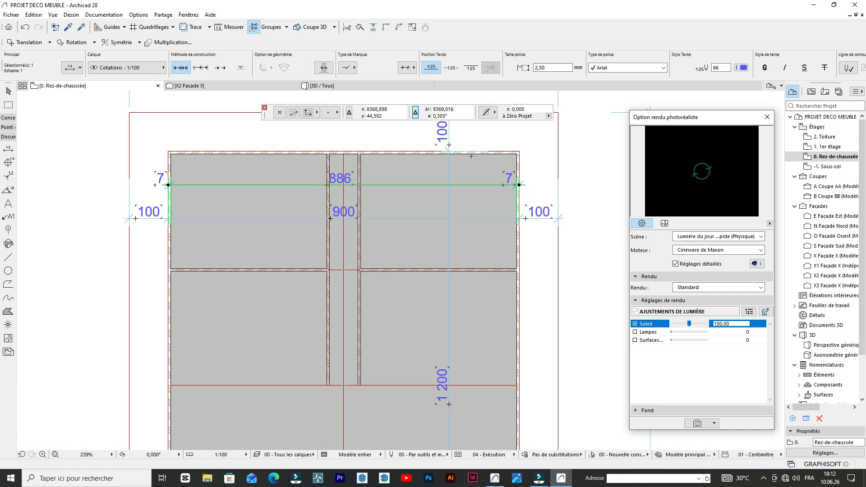
{"action": "key", "text": "Escape"}
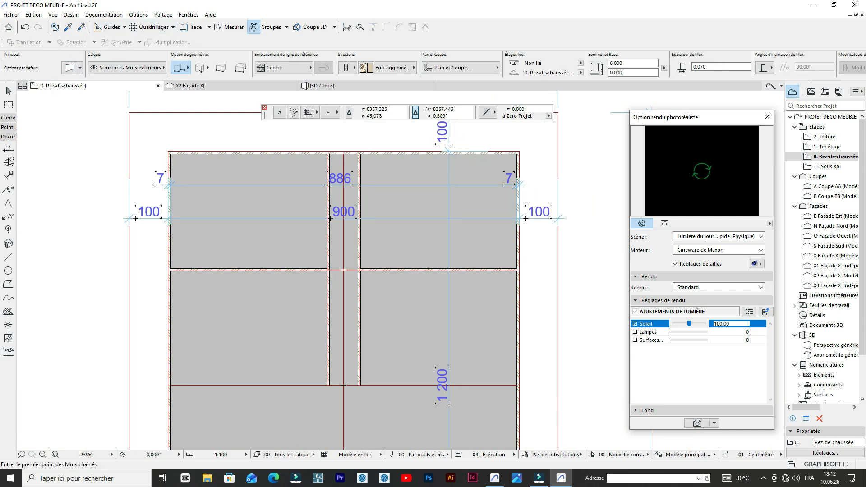